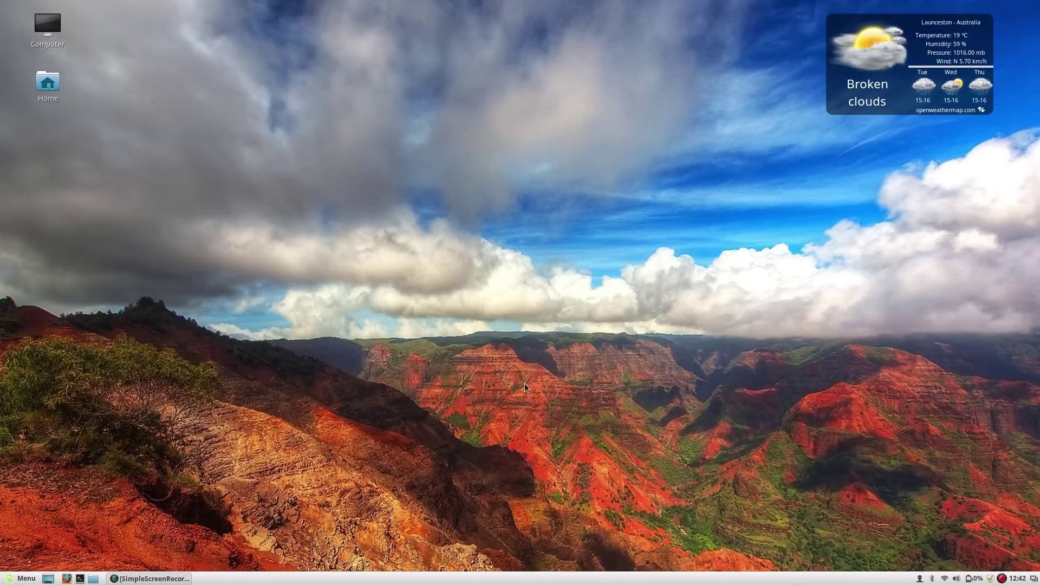
Step: Launch the Software Manager from the applications menu and authenticate with the administrator password
left_click(21, 577)
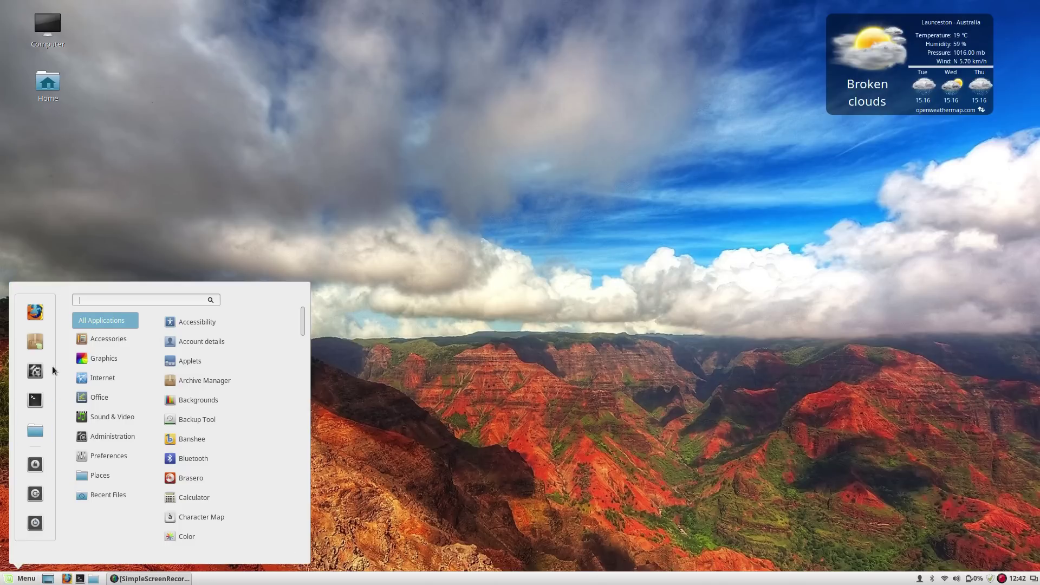
left_click(35, 341)
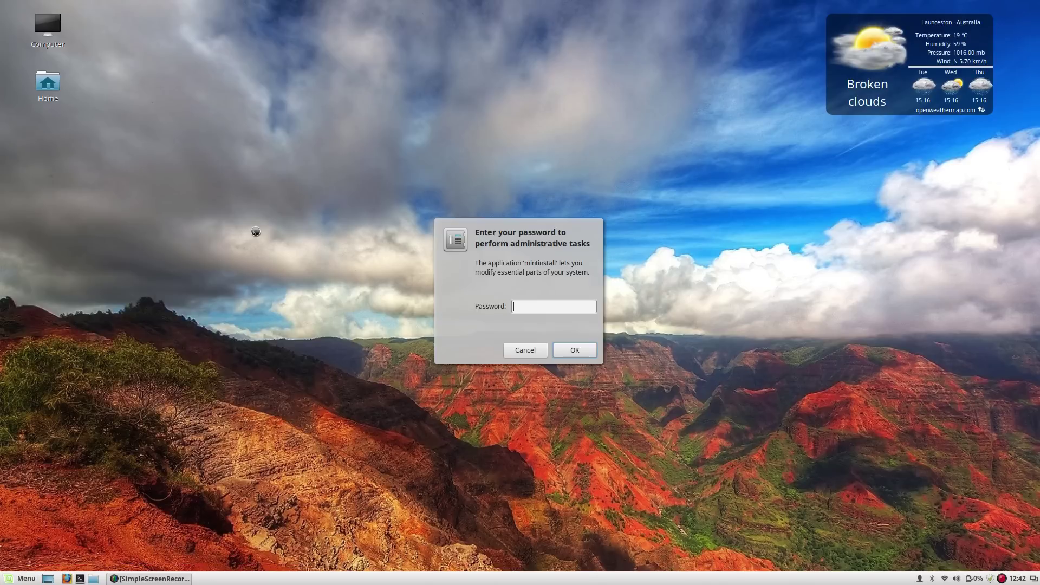
type("••••••••")
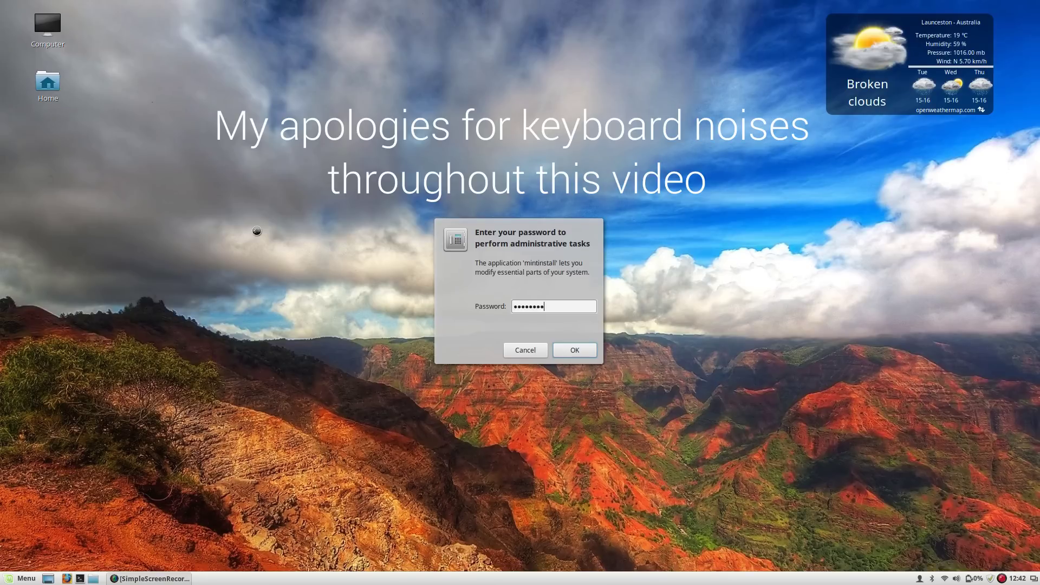
key("Return")
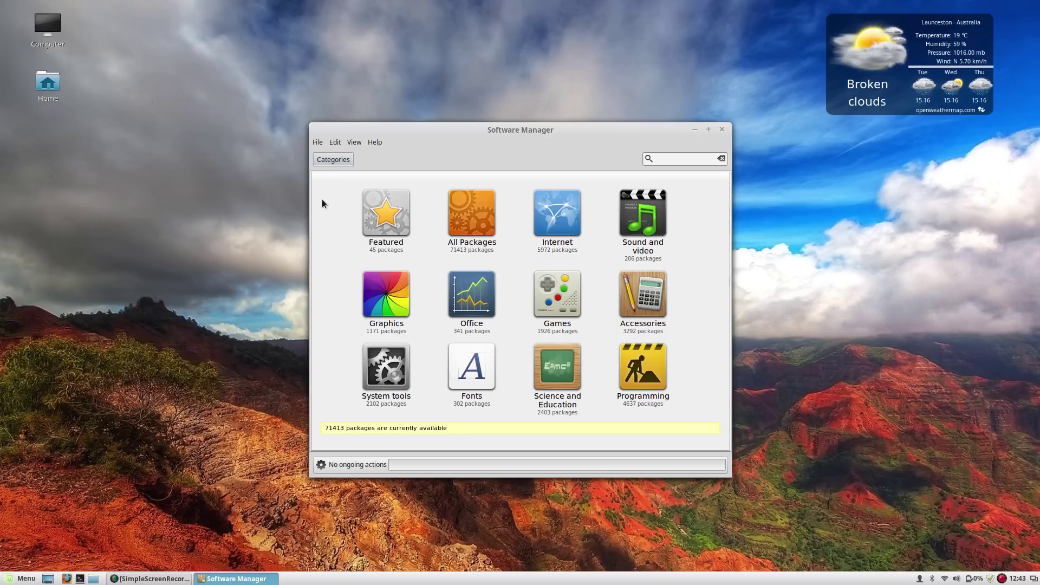
Step: Reposition the Software Manager window on screen
mouse_move(494, 130)
left_mouse_down()
mouse_move(471, 124)
mouse_move(485, 125)
left_mouse_up()
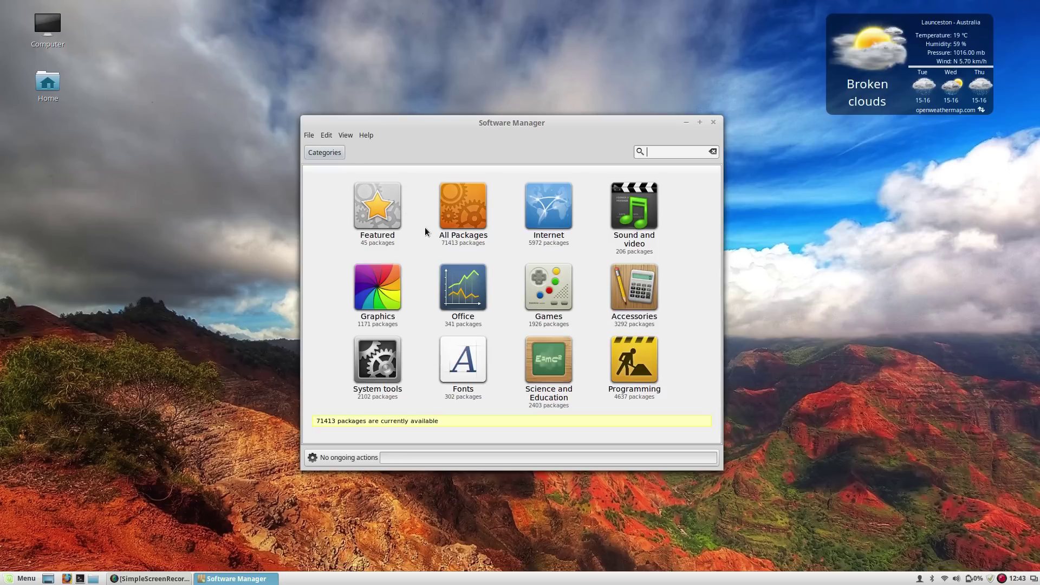
left_click_drag(468, 124, 476, 128)
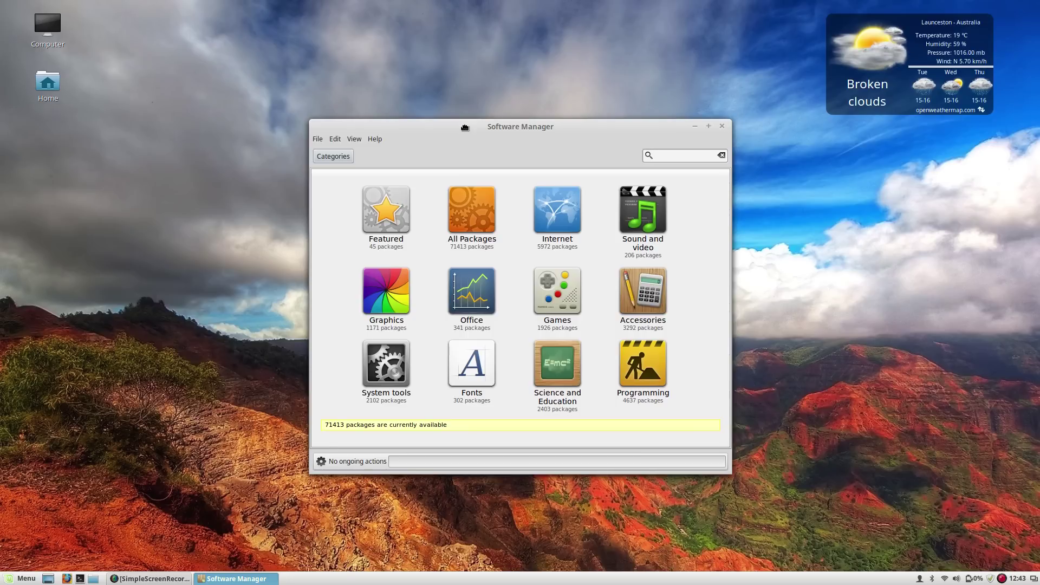
left_click_drag(465, 127, 469, 125)
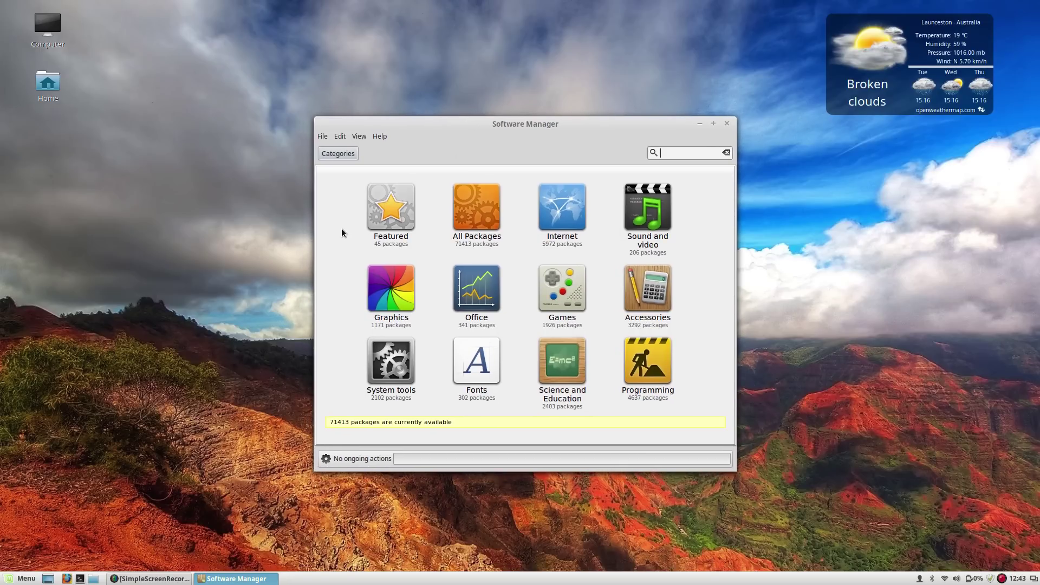
Step: Show the Featured apps list and scroll through it
left_click(377, 218)
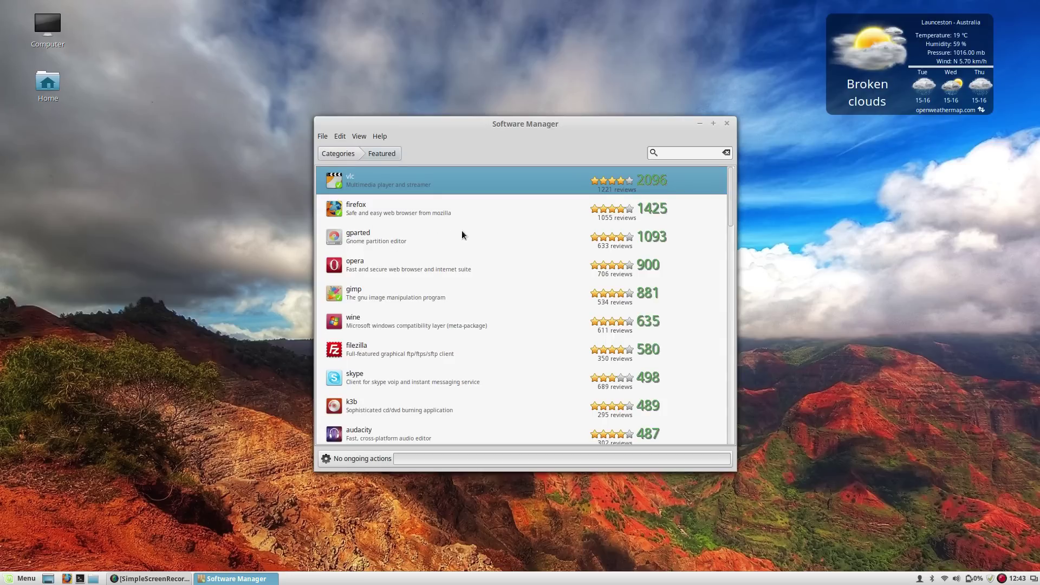
scroll(459, 244, "down", 15)
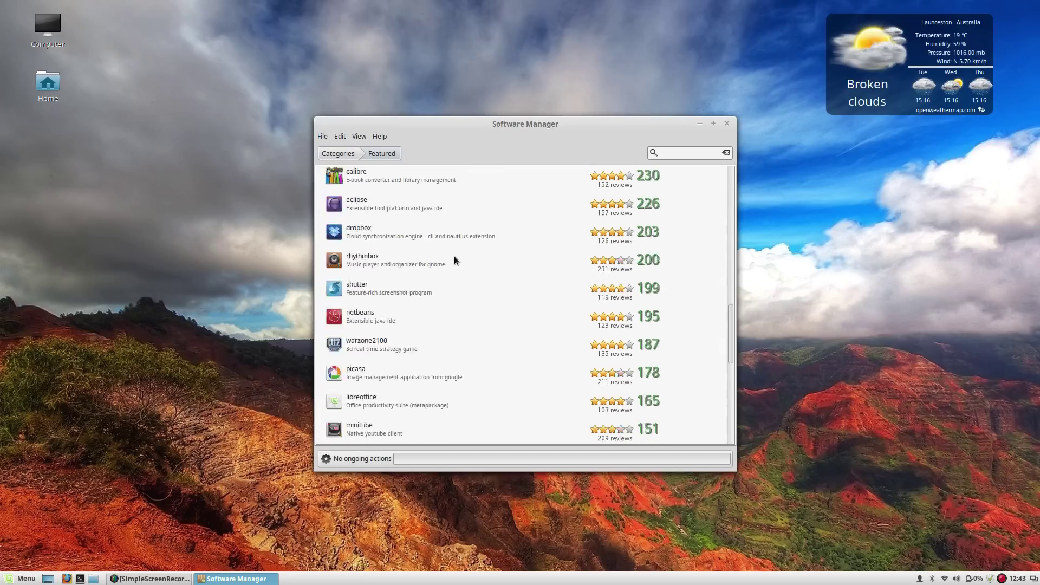
scroll(453, 257, "down", 8)
scroll(455, 282, "up", 3)
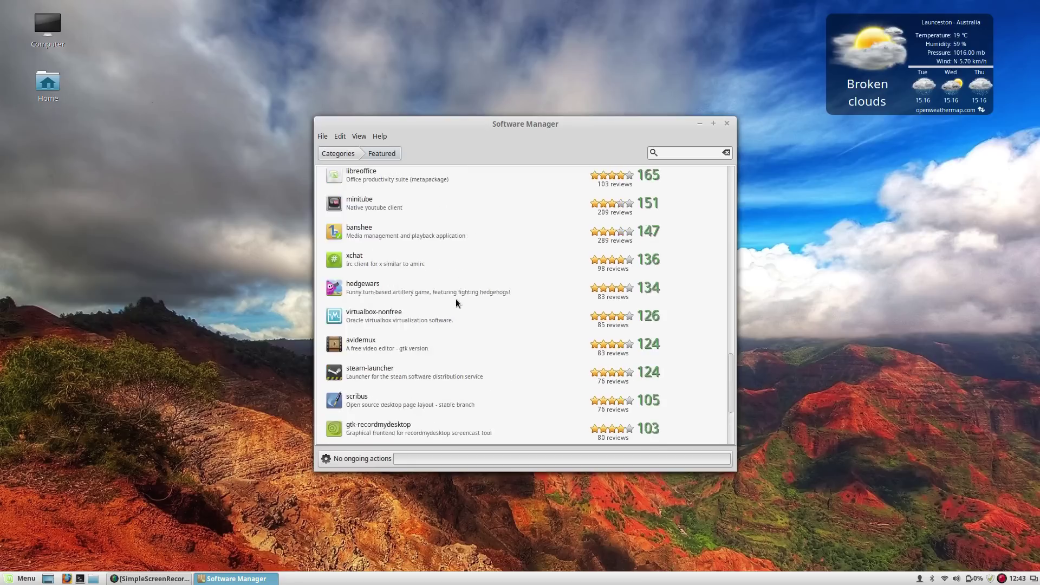
scroll(456, 302, "up", 20)
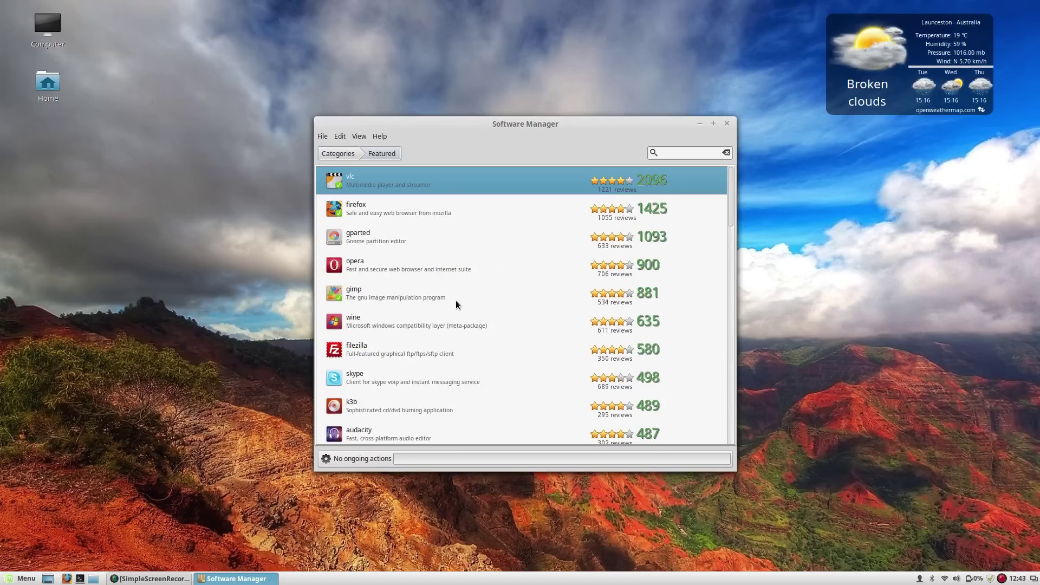
Step: Open Opera's details page, read its details and reviews, then return to Featured
left_click(441, 270)
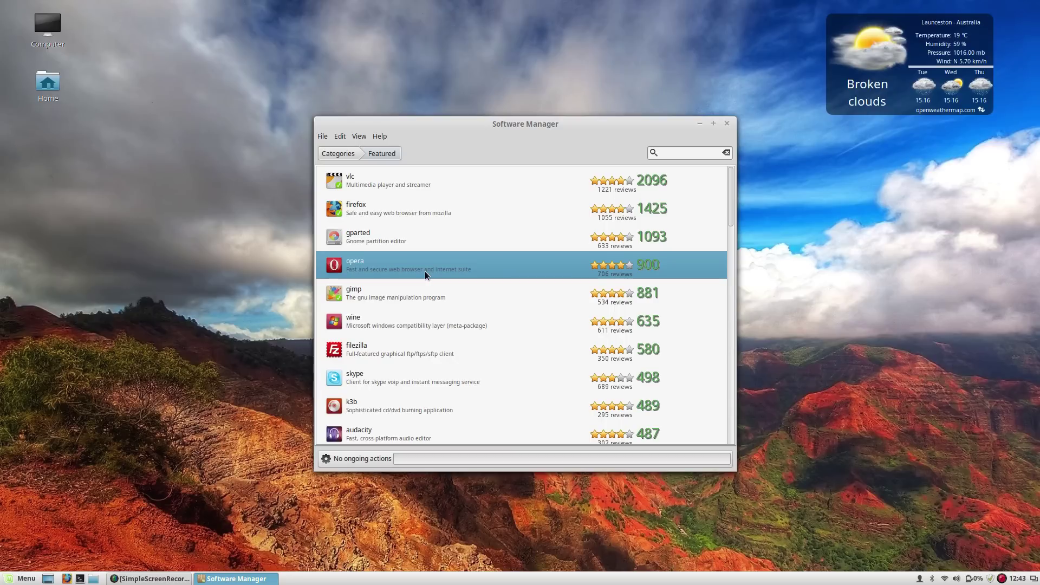
double_click(425, 272)
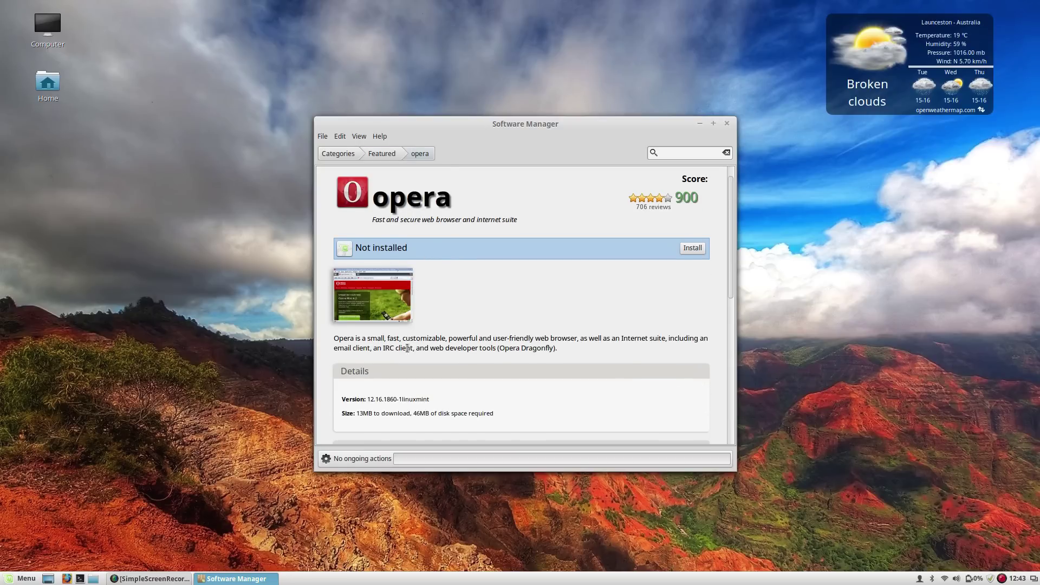
scroll(406, 341, "down", 3)
scroll(406, 349, "down", 4)
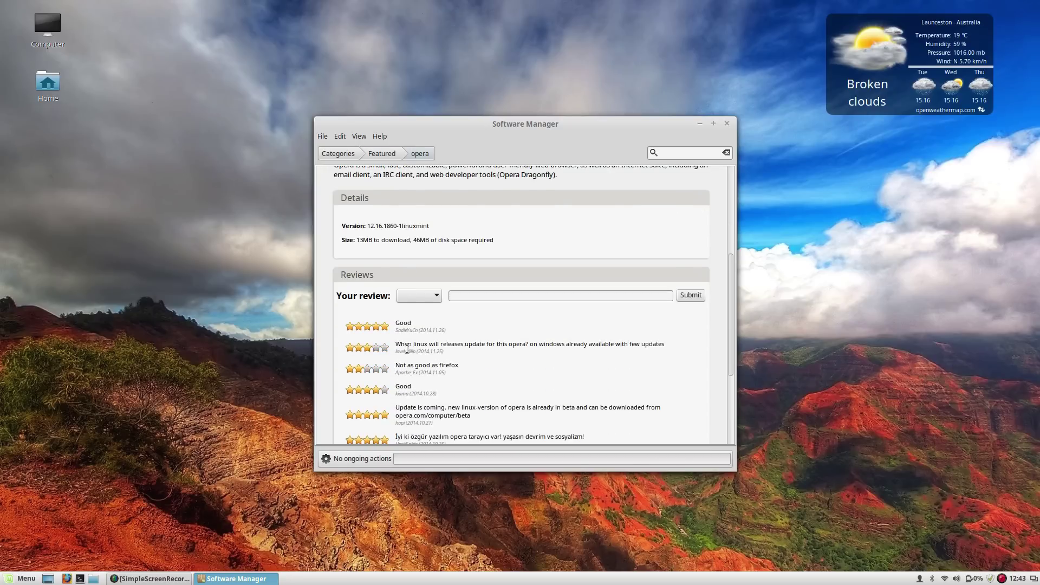
scroll(406, 349, "up", 5)
scroll(407, 348, "up", 2)
scroll(407, 348, "down", 8)
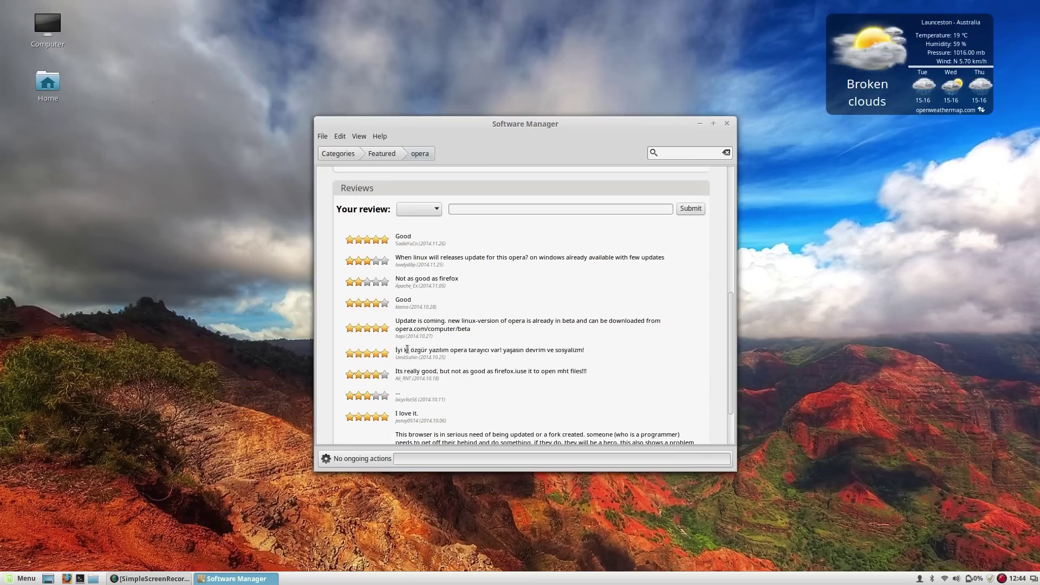
scroll(406, 349, "up", 10)
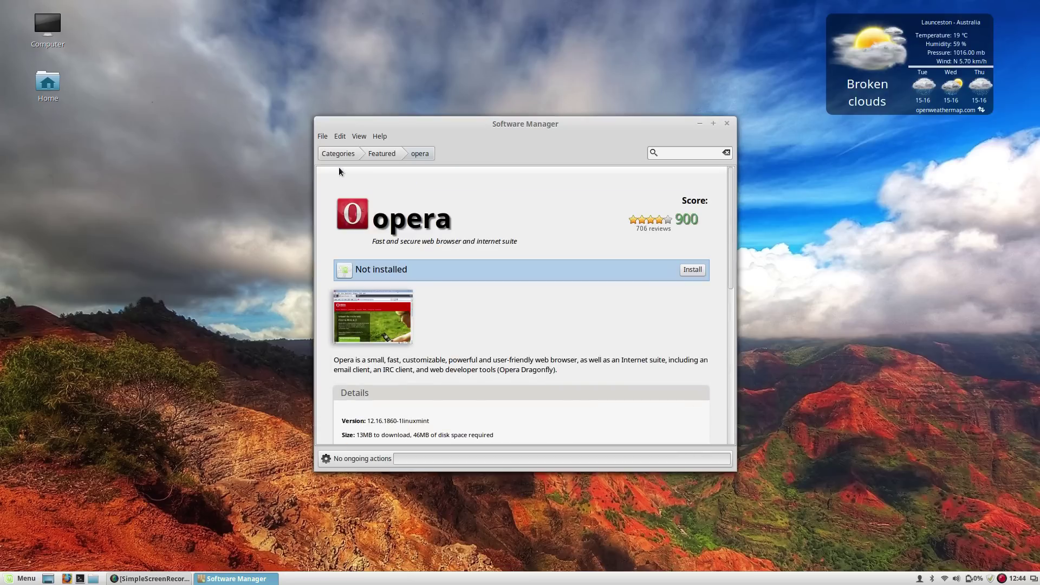
left_click(382, 155)
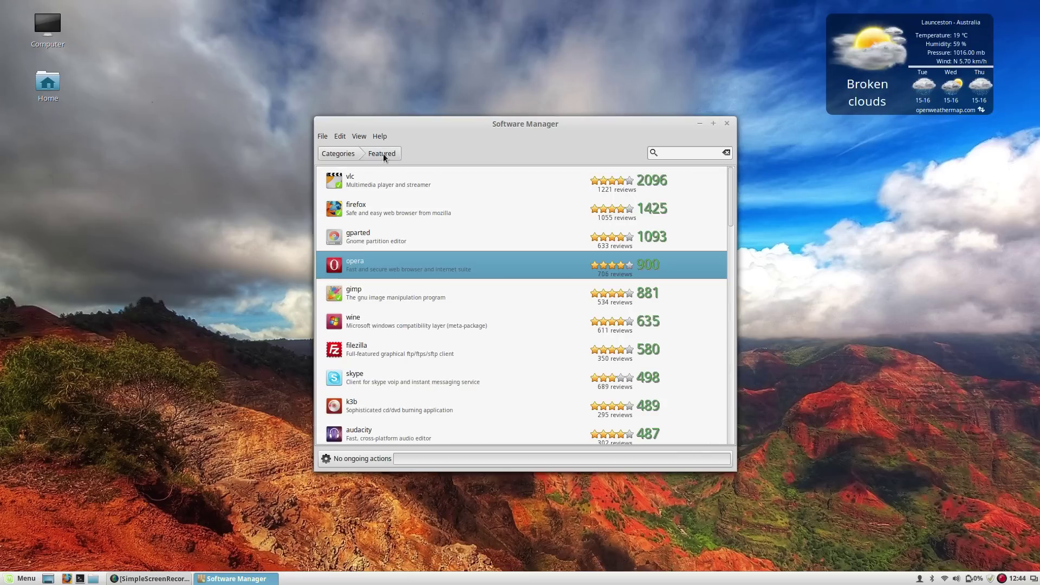
scroll(411, 232, "down", 3)
left_click(404, 229)
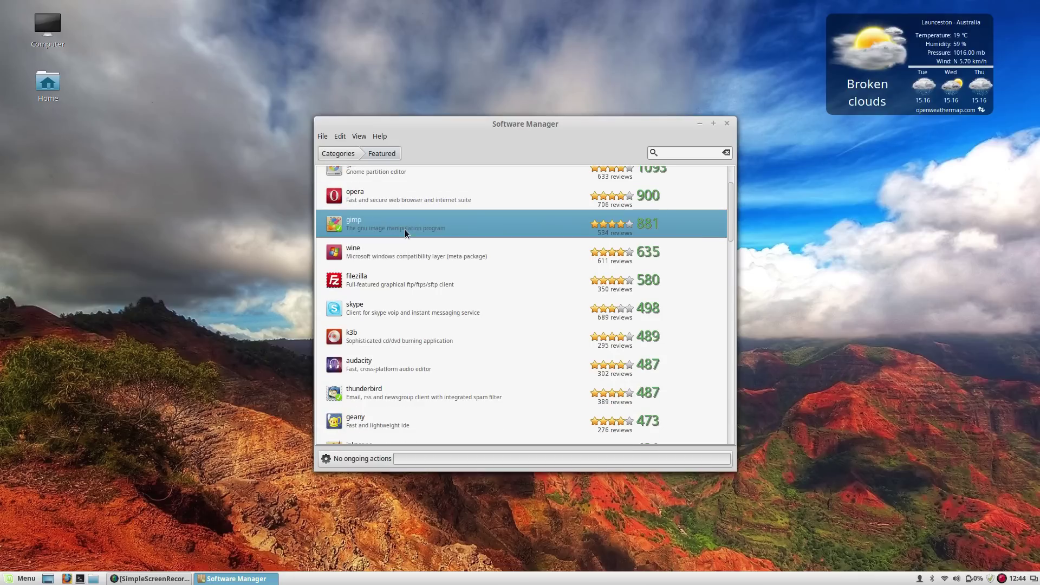
double_click(405, 229)
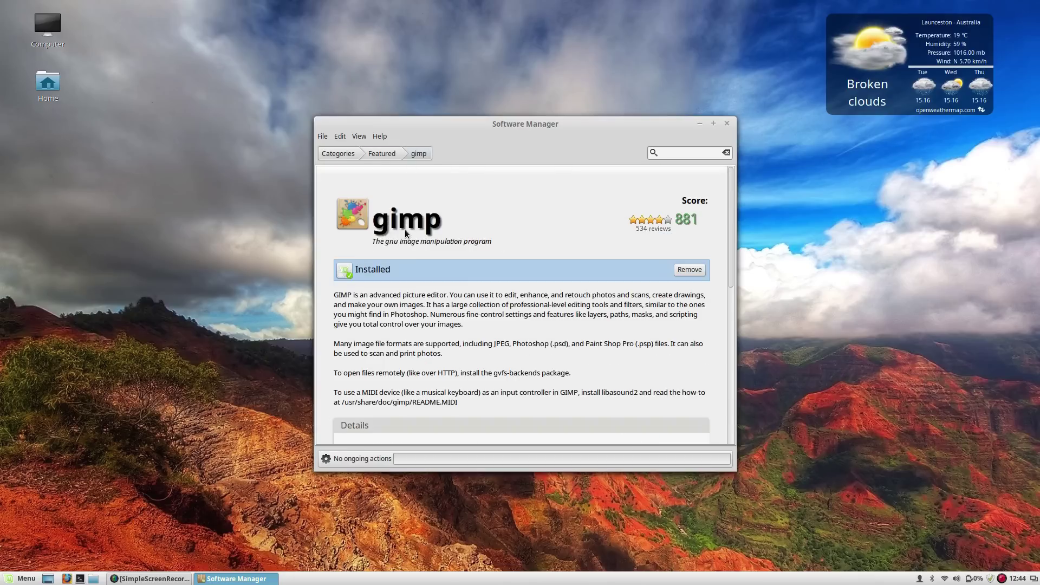
left_click(378, 154)
scroll(388, 264, "up", 3)
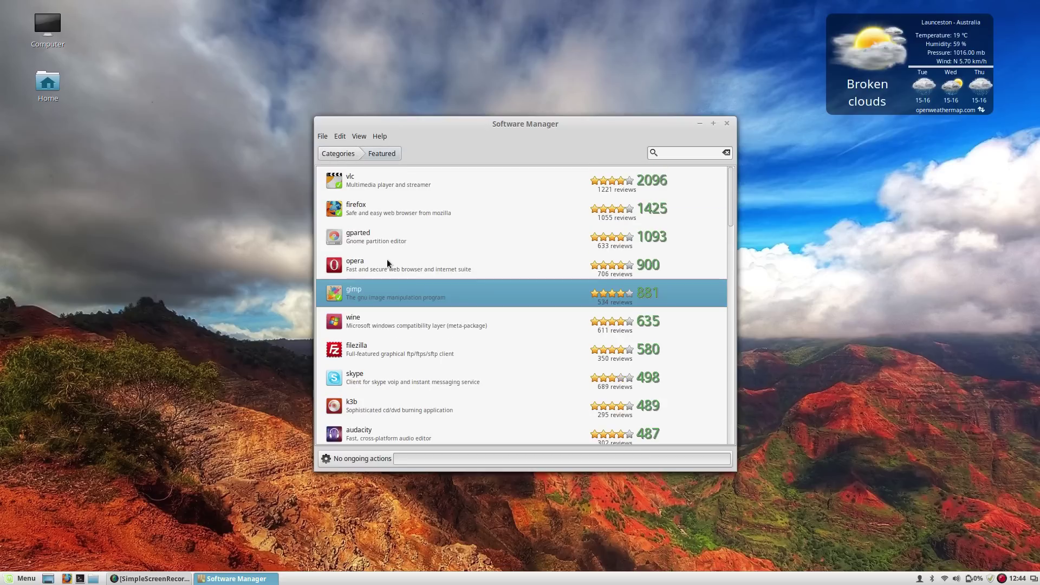
double_click(389, 288)
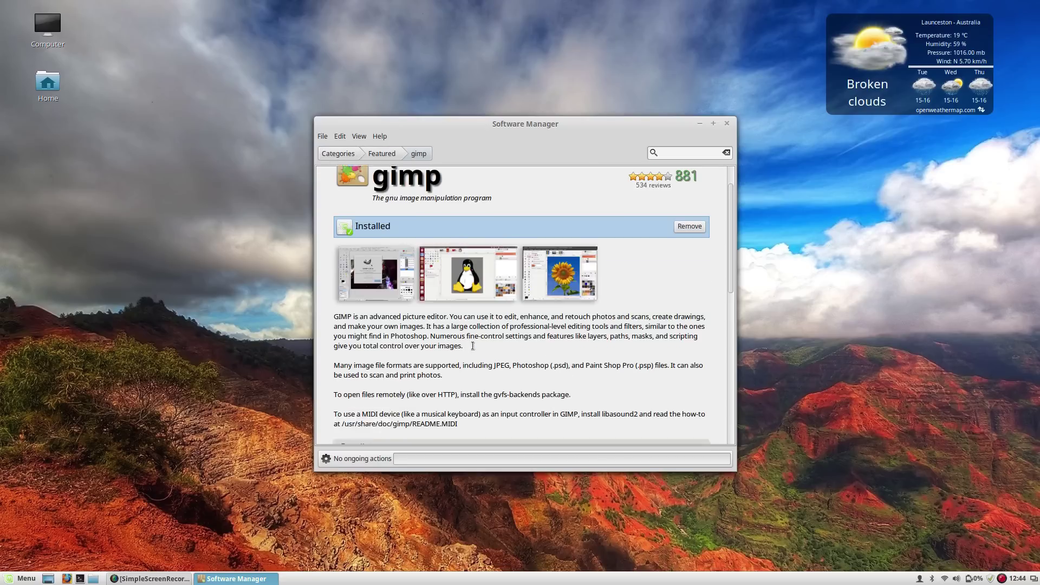
scroll(471, 349, "down", 2)
scroll(560, 305, "down", 2)
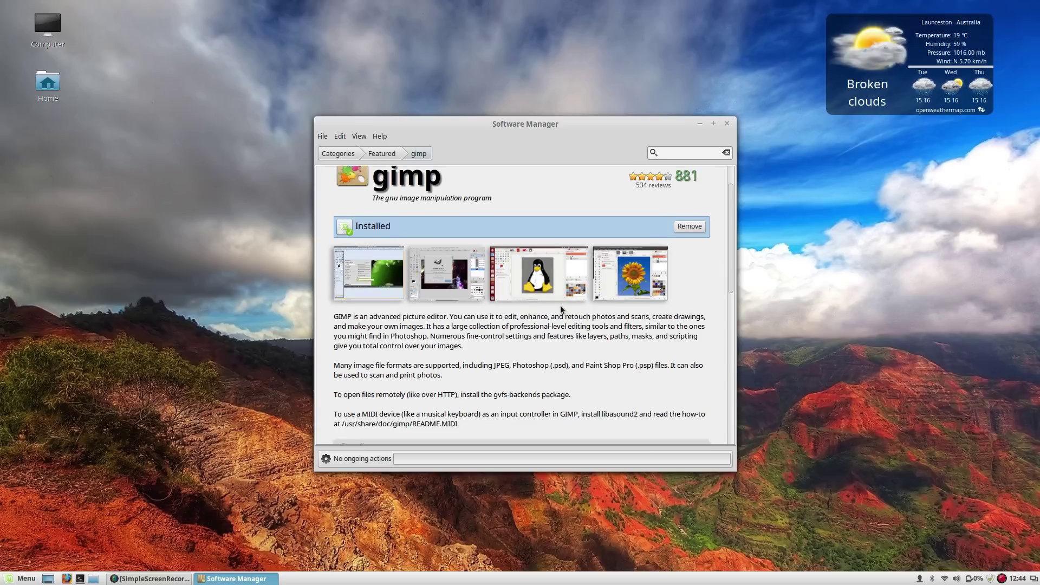
scroll(551, 311, "down", 15)
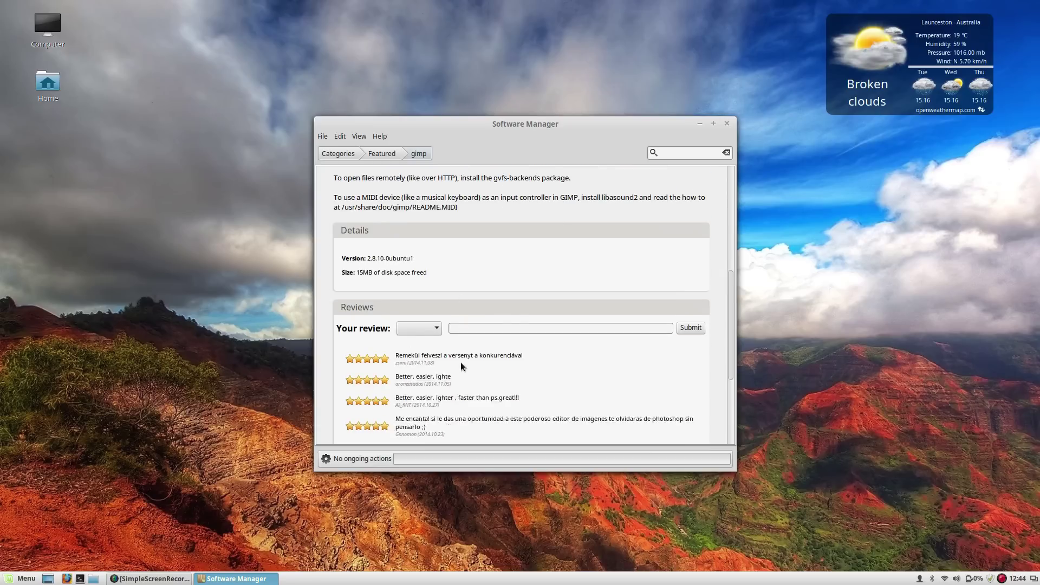
scroll(460, 362, "up", 6)
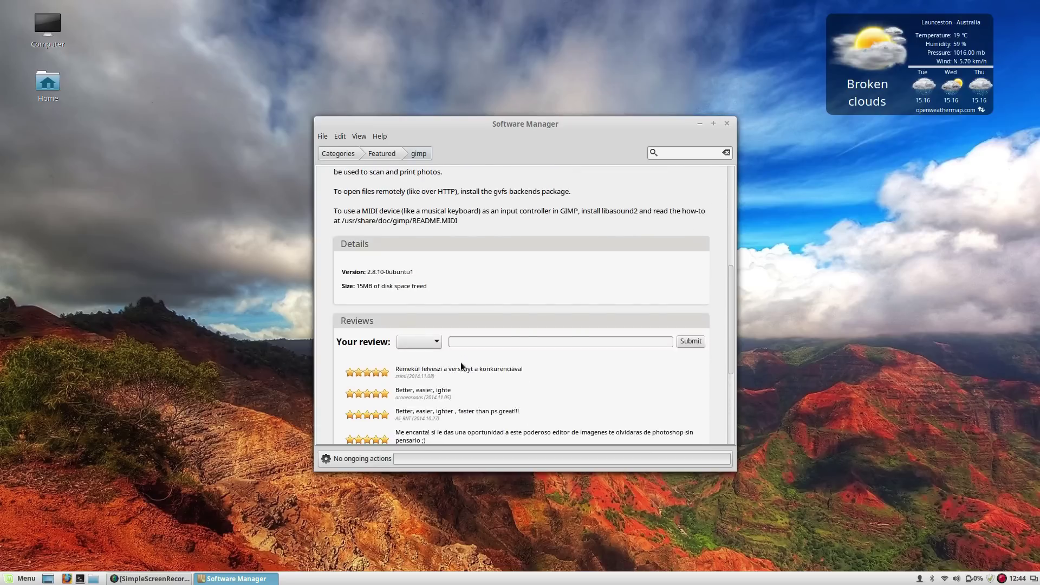
scroll(458, 367, "down", 2)
scroll(524, 340, "up", 5)
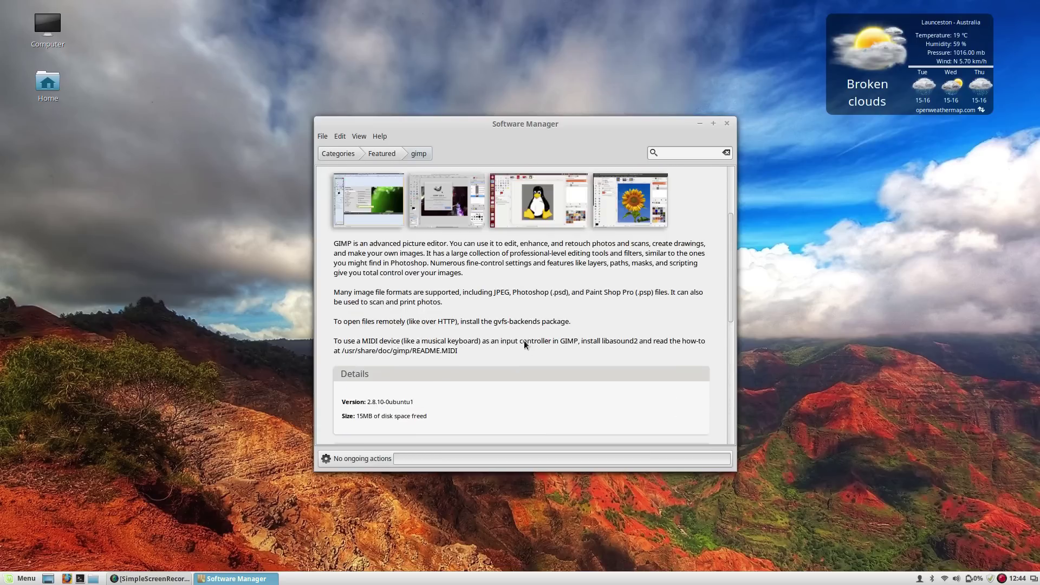
Step: Go back to the package categories and search for 'shutter'
left_click(369, 157)
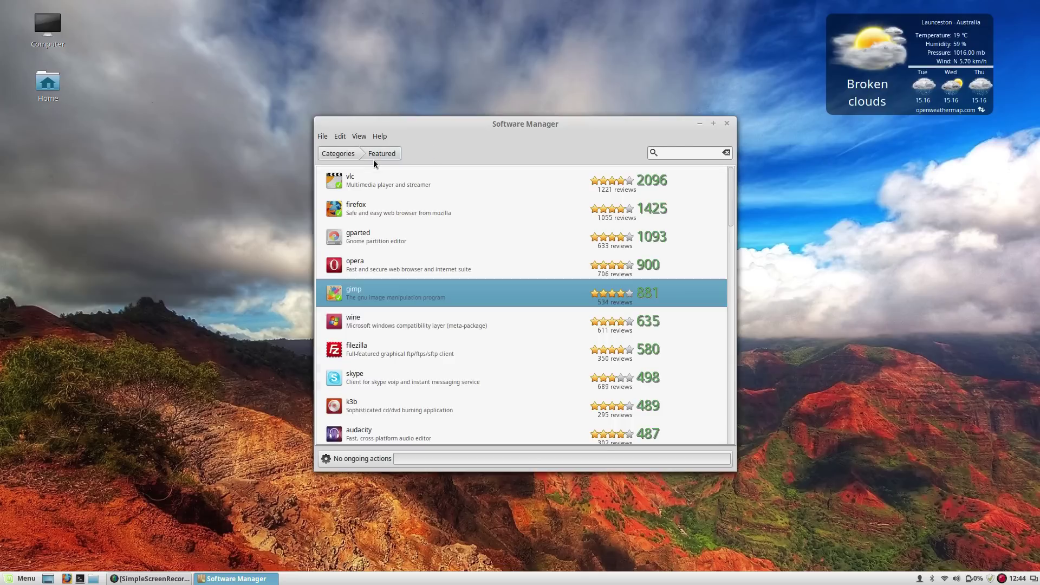
left_click(339, 155)
left_click(682, 155)
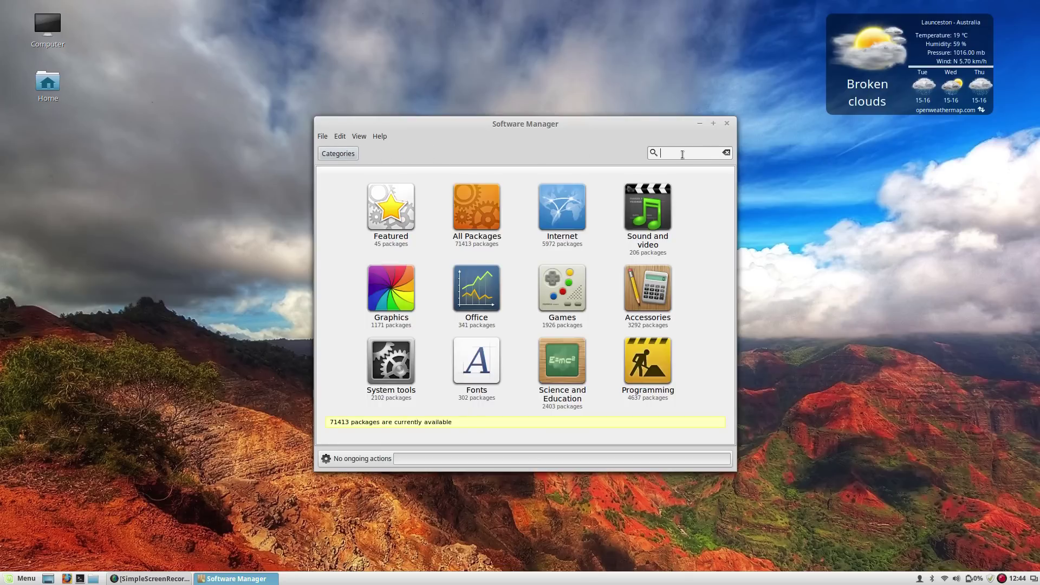
type("shutter")
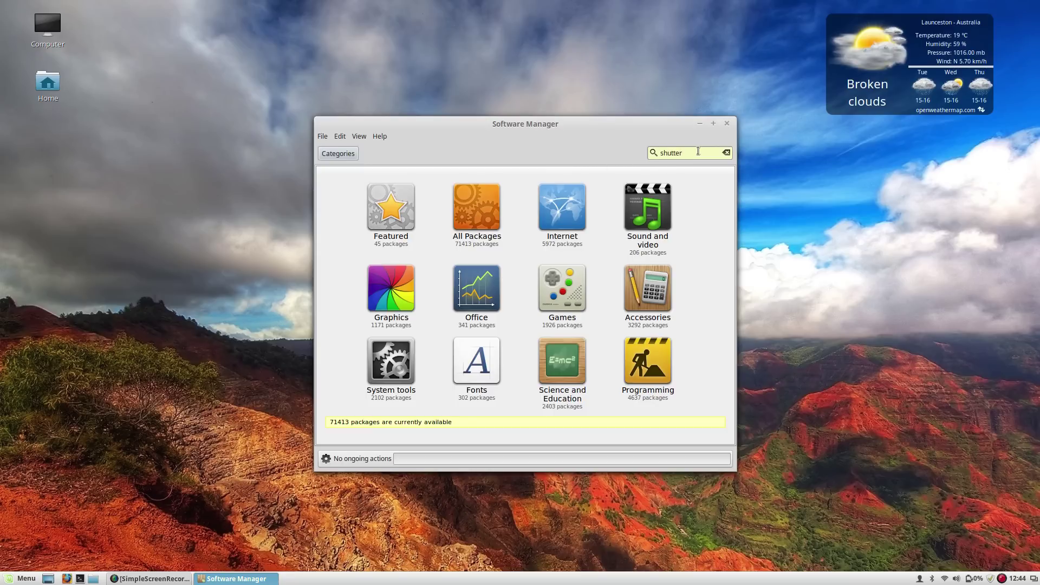
key("Return")
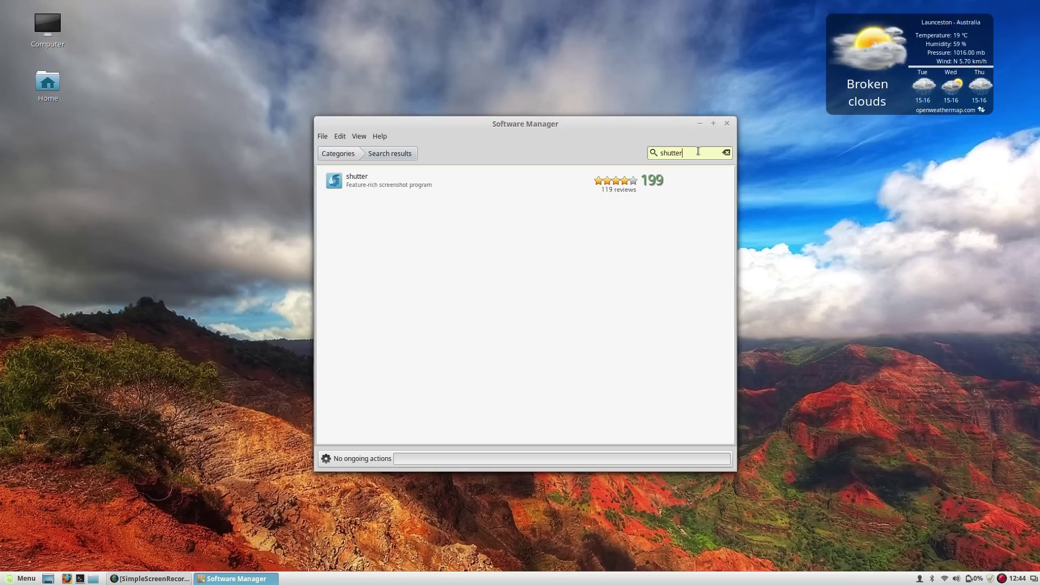
Step: Open shutter's details page and start installing it
left_click(553, 182)
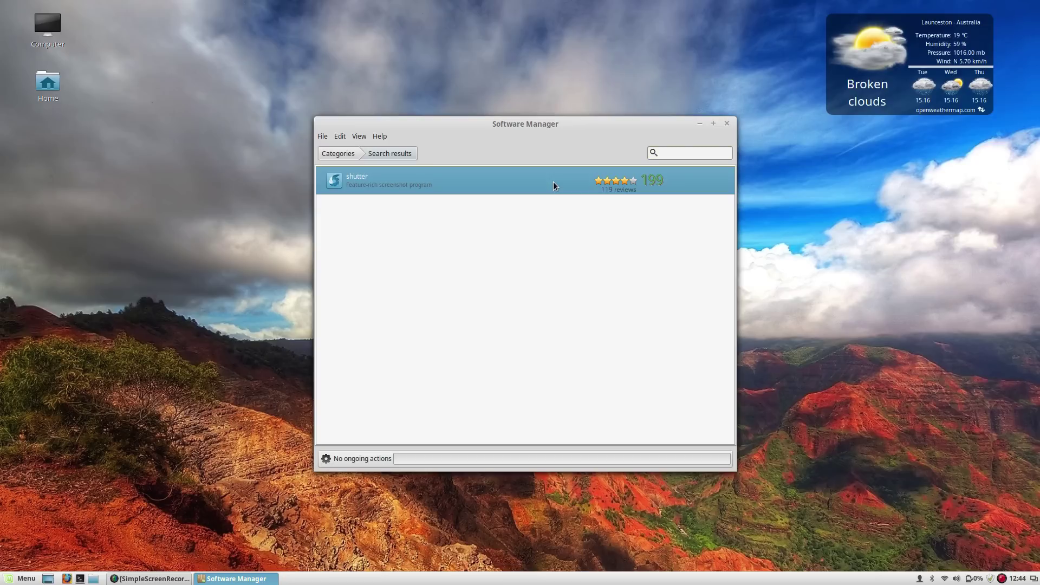
left_click(690, 270)
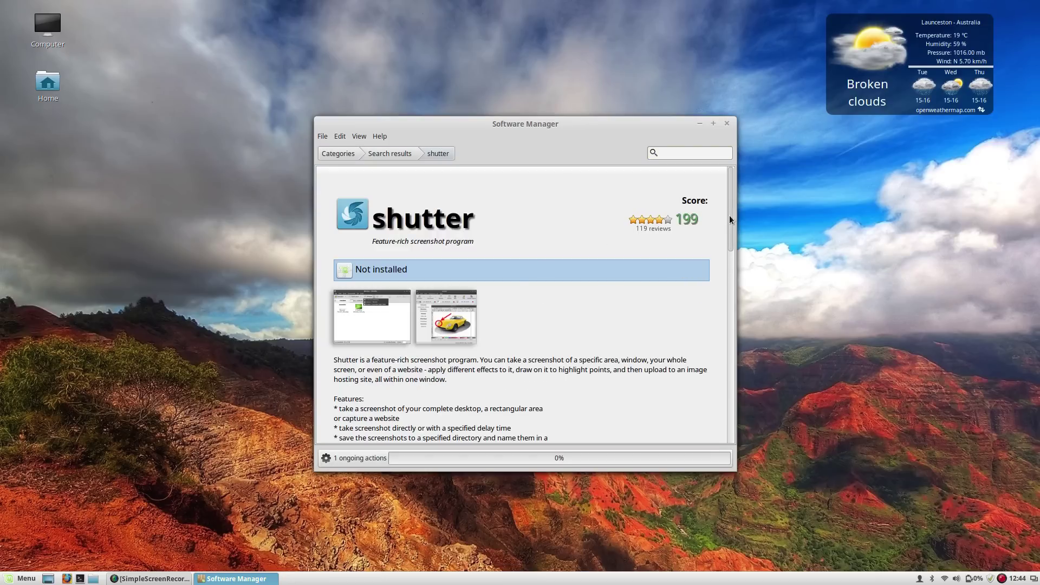
mouse_move(729, 217)
left_mouse_down()
mouse_move(733, 281)
mouse_move(730, 208)
left_mouse_up()
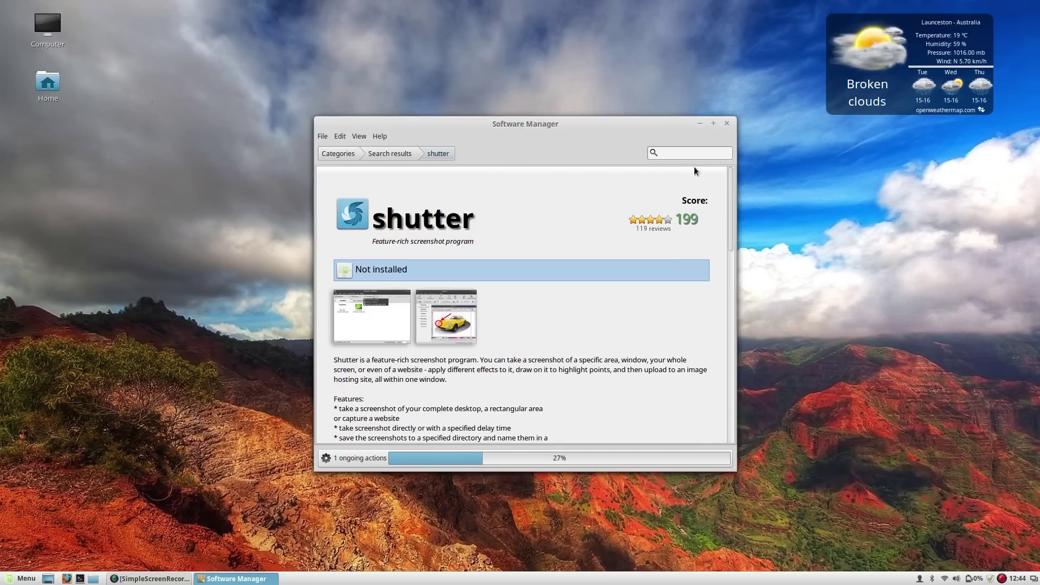
Step: Search for 'rapid photo downloader', then clear the search and return to the category overview
left_click(684, 154)
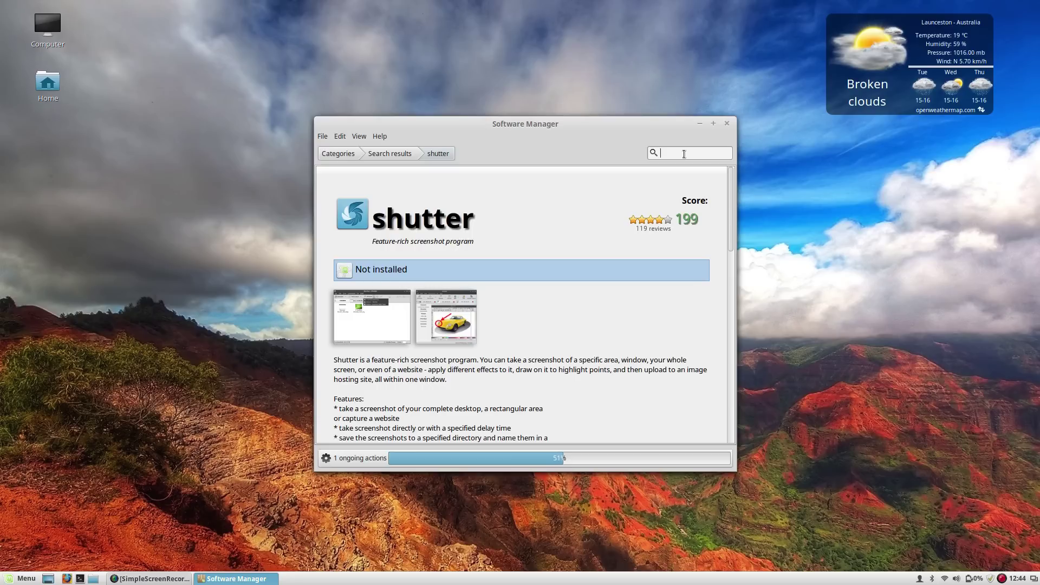
type("rapid photo")
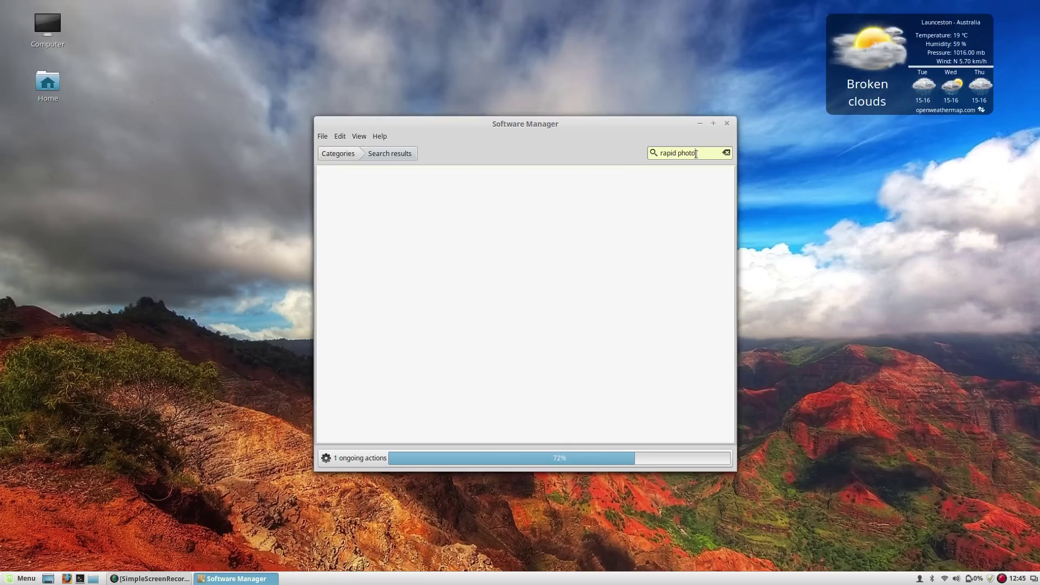
left_click_drag(705, 153, 650, 154)
type("rapid photo ")
type("downloader")
left_click(726, 153)
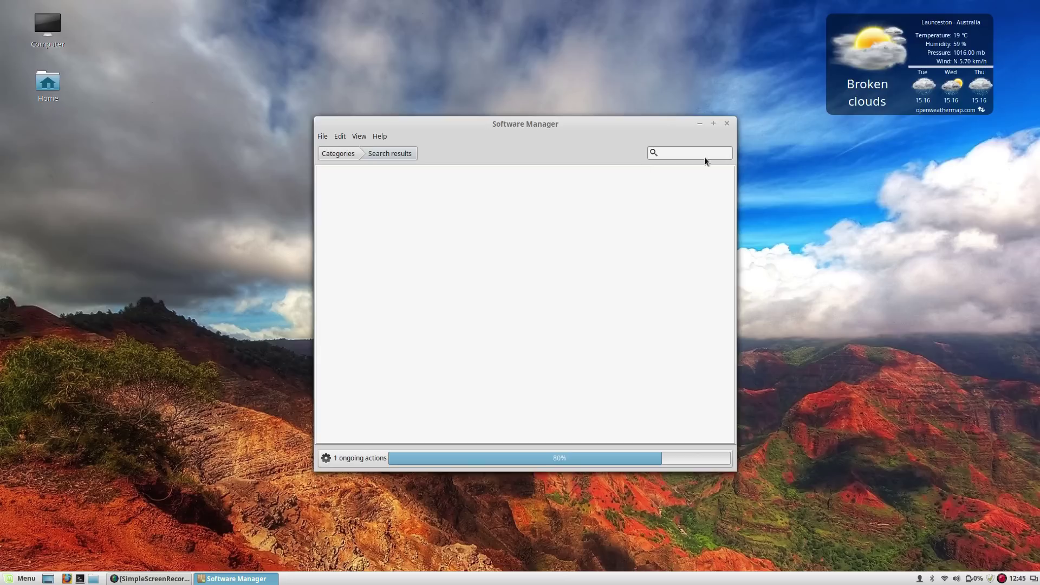
left_click(339, 153)
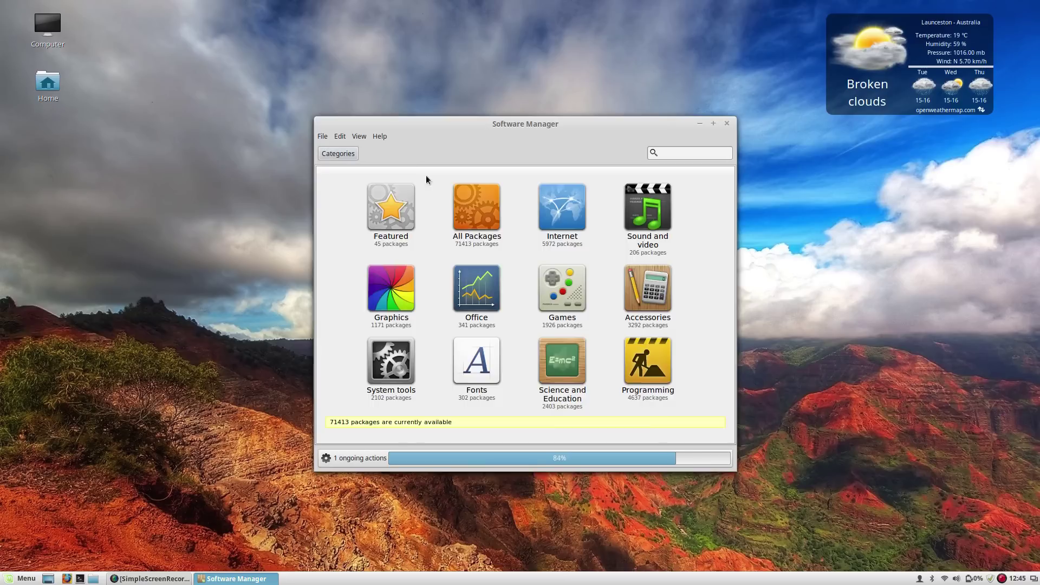
Step: Browse Graphics › Photography, look over picasa's page, and return to the Photography list
left_click(401, 277)
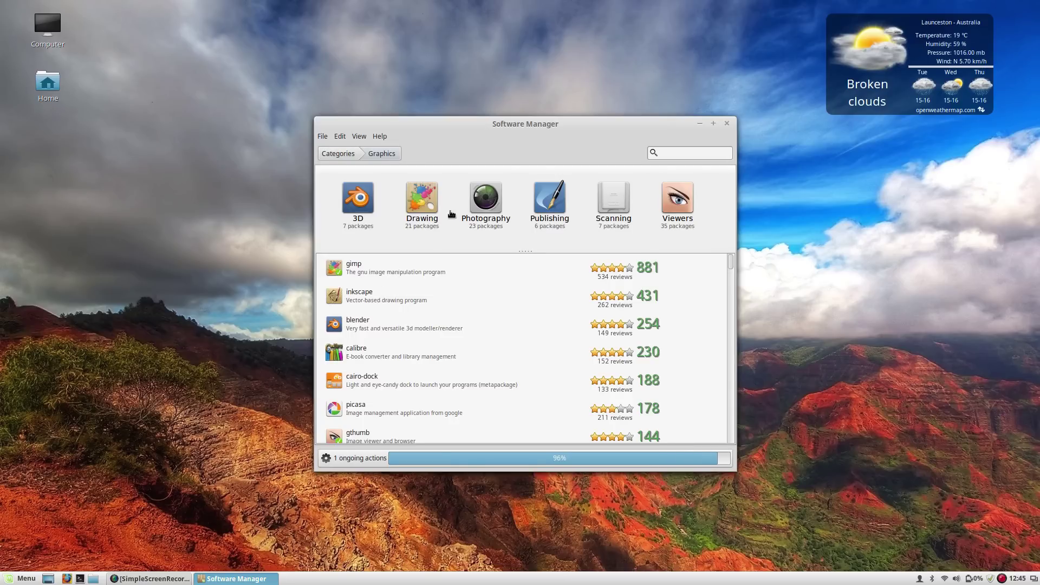
left_click(467, 215)
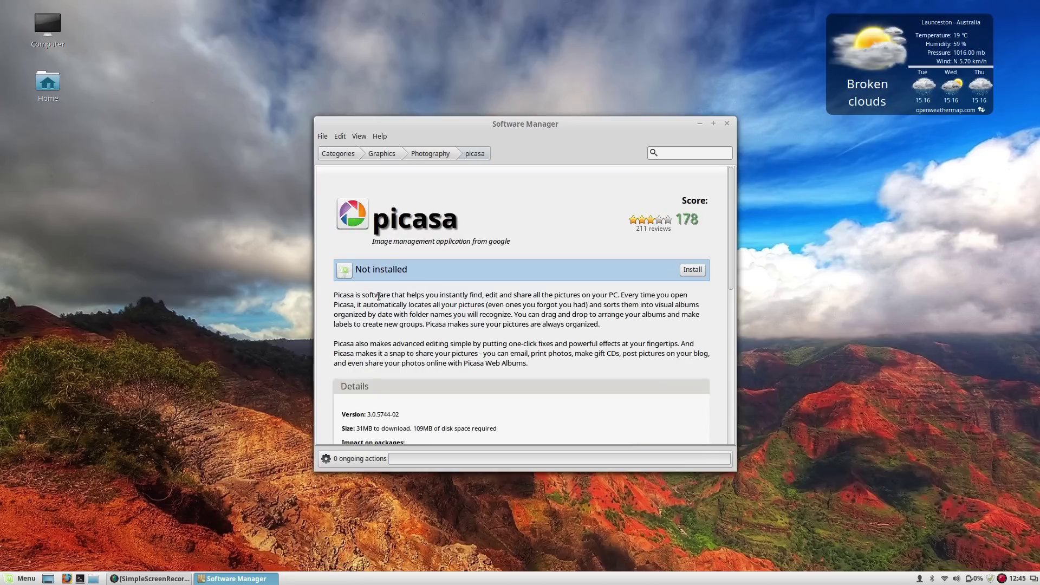
scroll(385, 313, "down", 3)
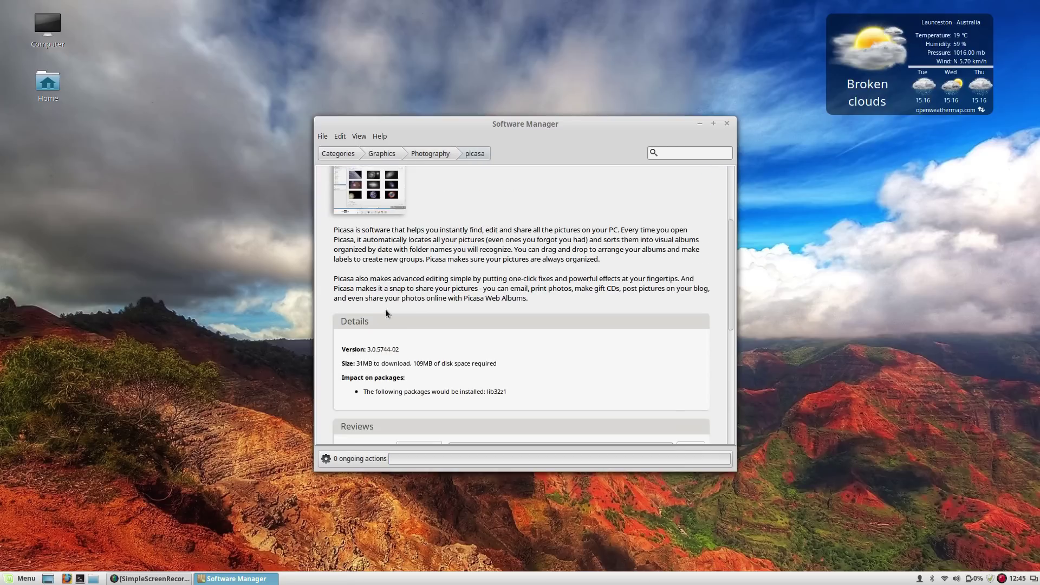
scroll(386, 312, "up", 2)
scroll(385, 313, "up", 3)
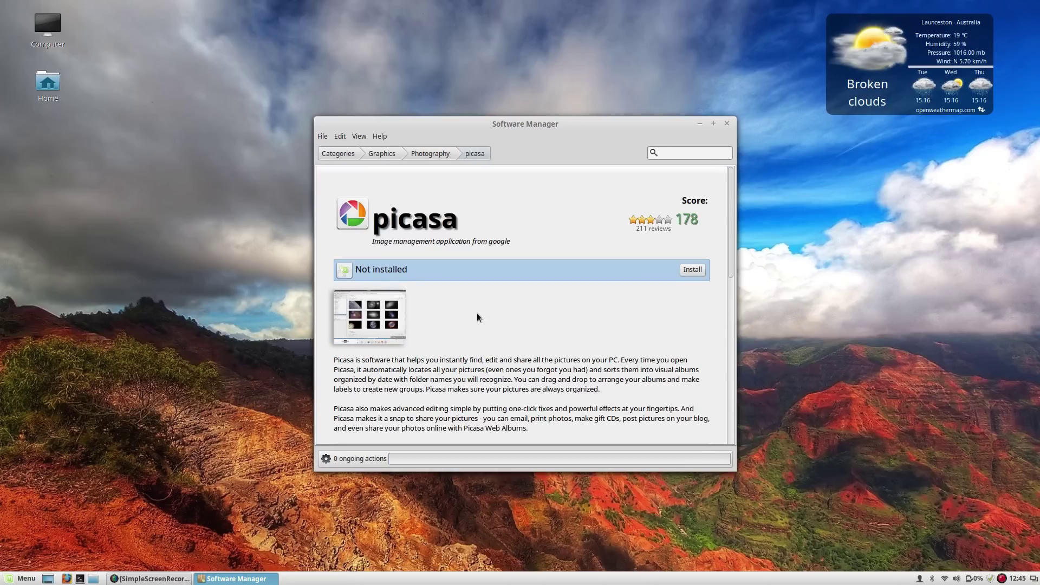
scroll(482, 314, "down", 4)
scroll(485, 313, "down", 10)
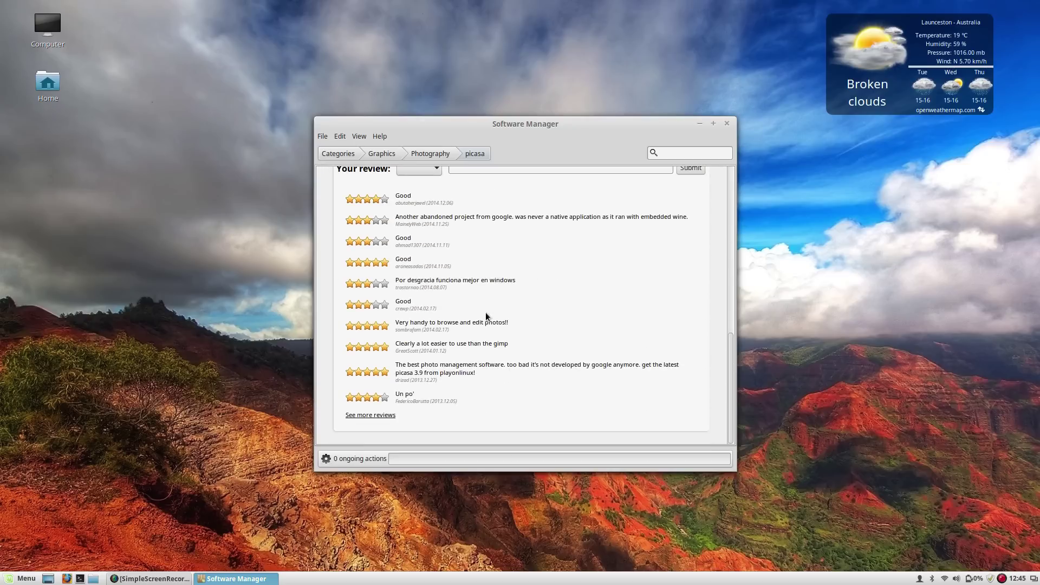
scroll(486, 312, "up", 10)
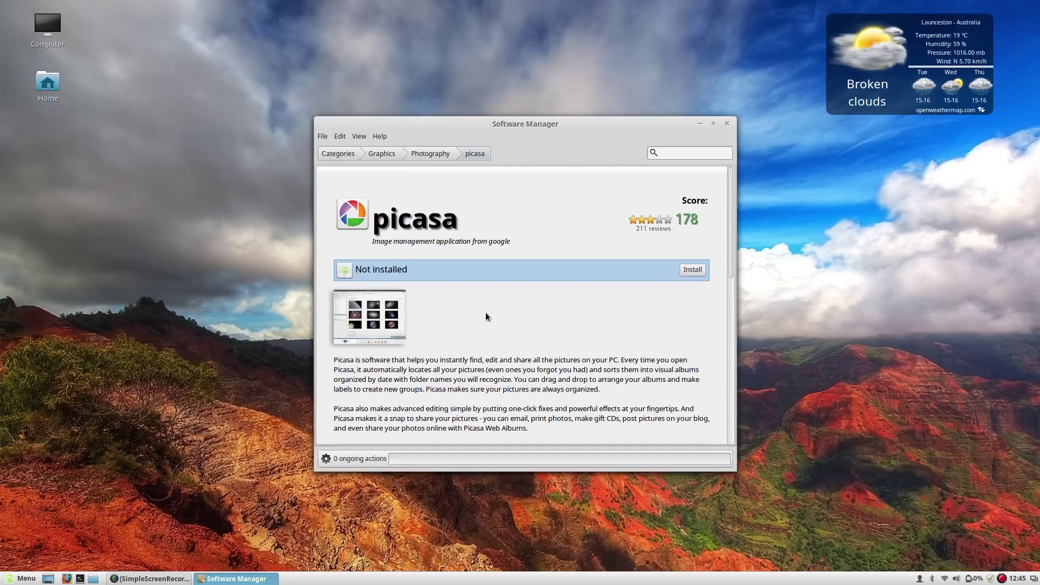
scroll(465, 268, "down", 6)
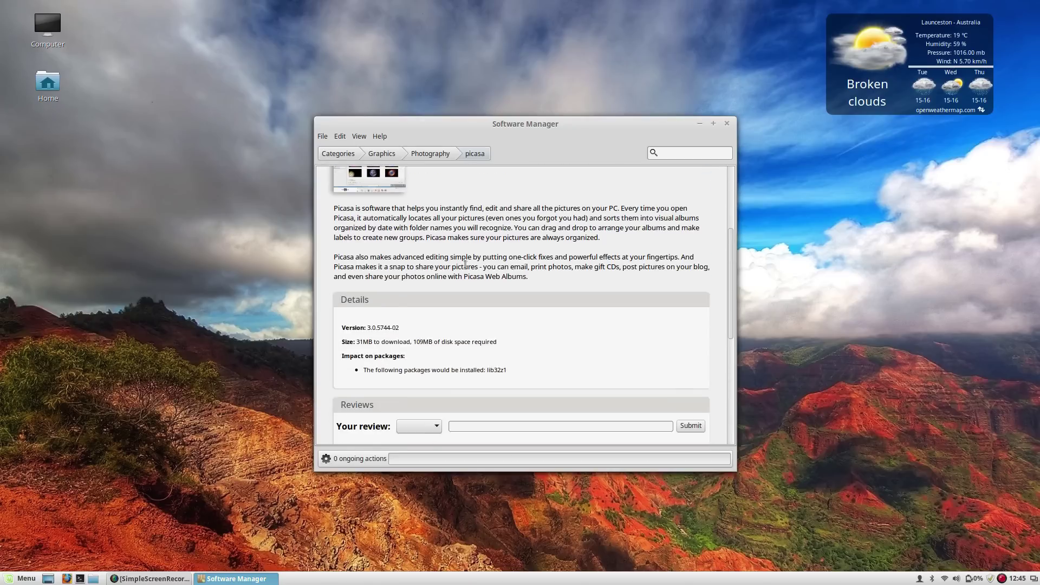
scroll(464, 263, "up", 6)
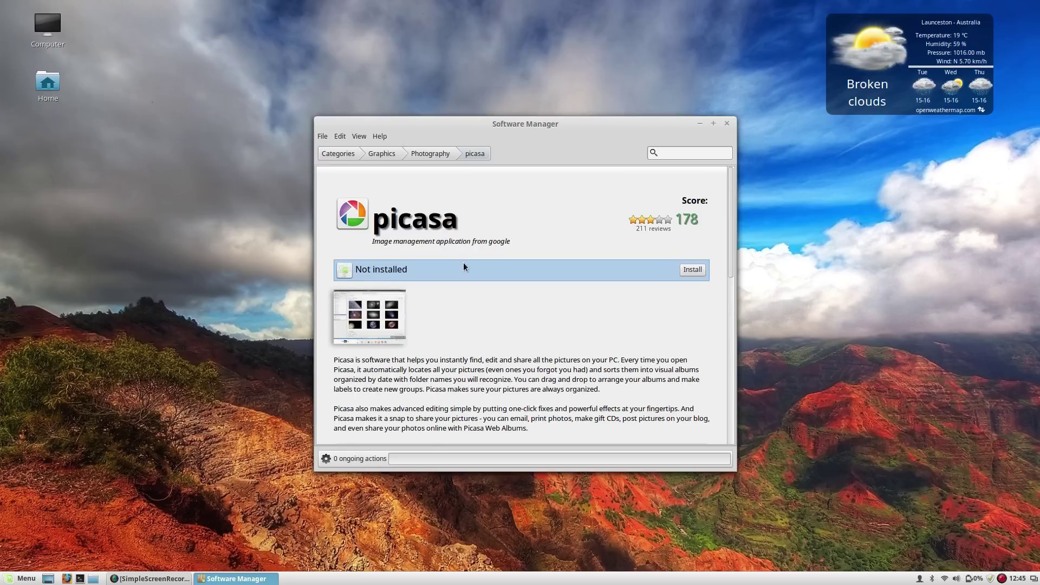
left_click(431, 153)
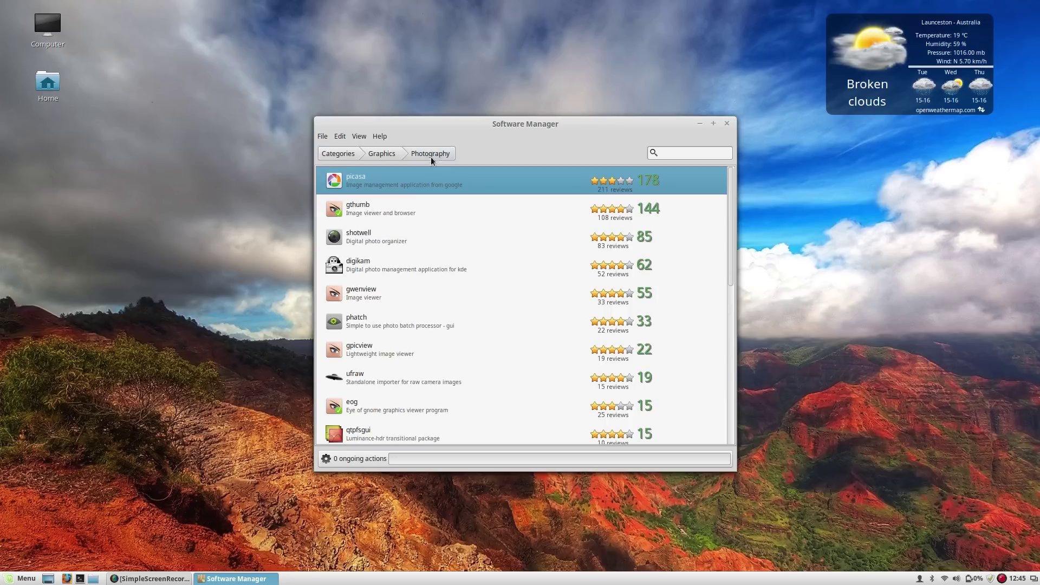
Step: Open shotwell's details page and install the photo organizer
left_click(393, 245)
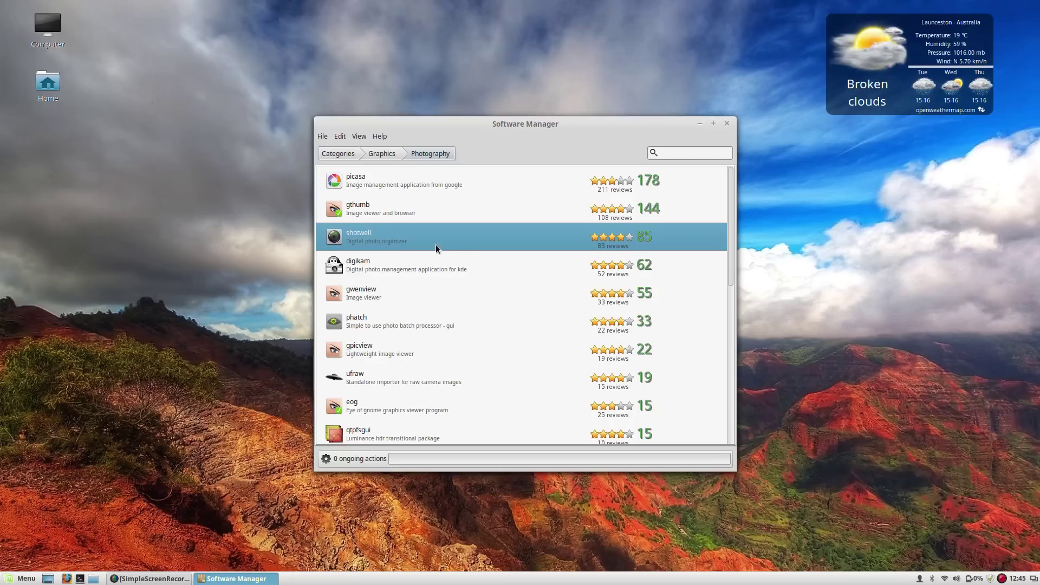
left_click(626, 237)
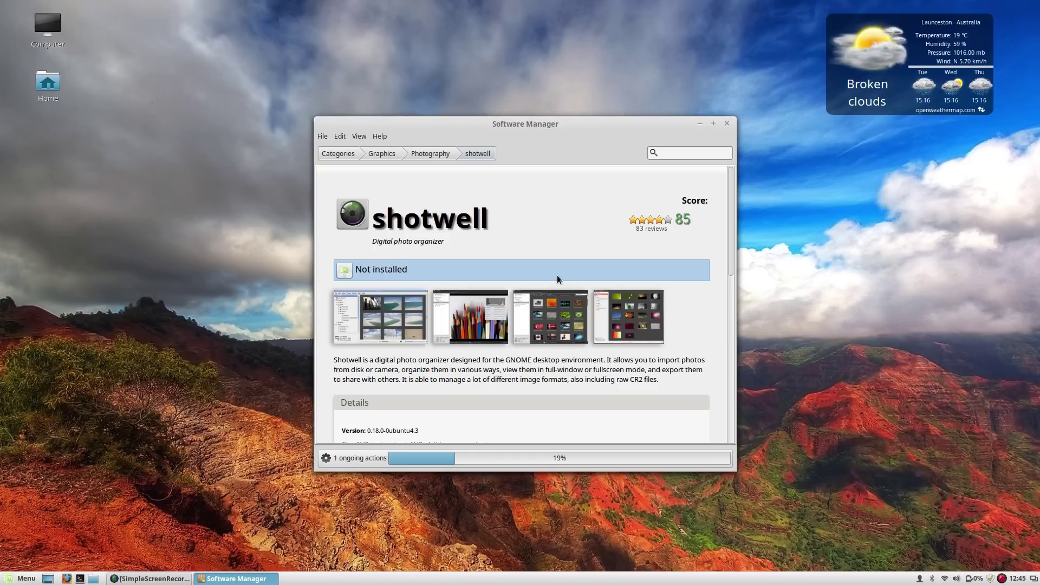
scroll(542, 325, "down", 2)
scroll(536, 349, "up", 2)
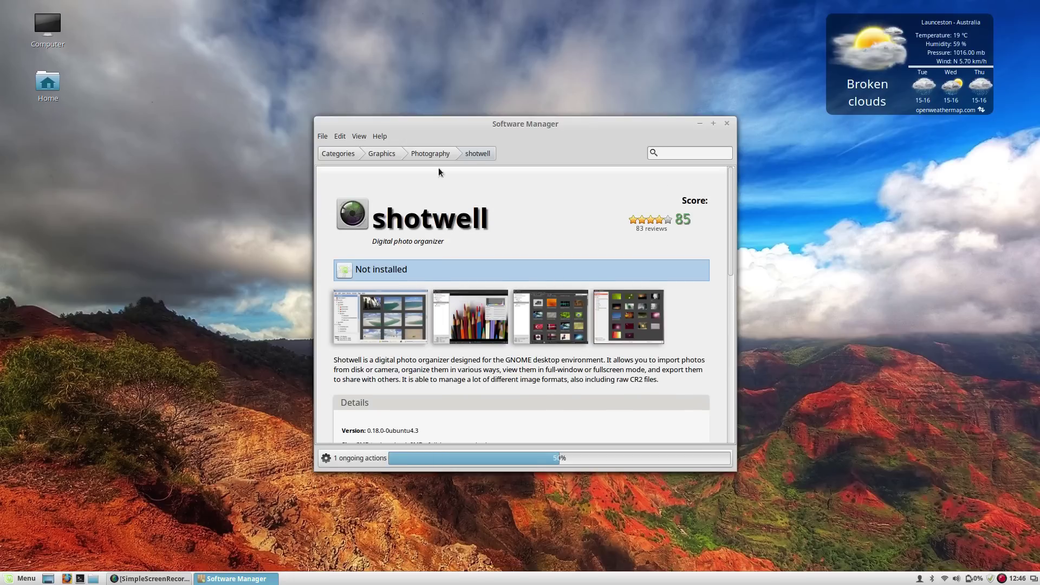
Step: Return to the Photography list and open picasa's details page
left_click(451, 154)
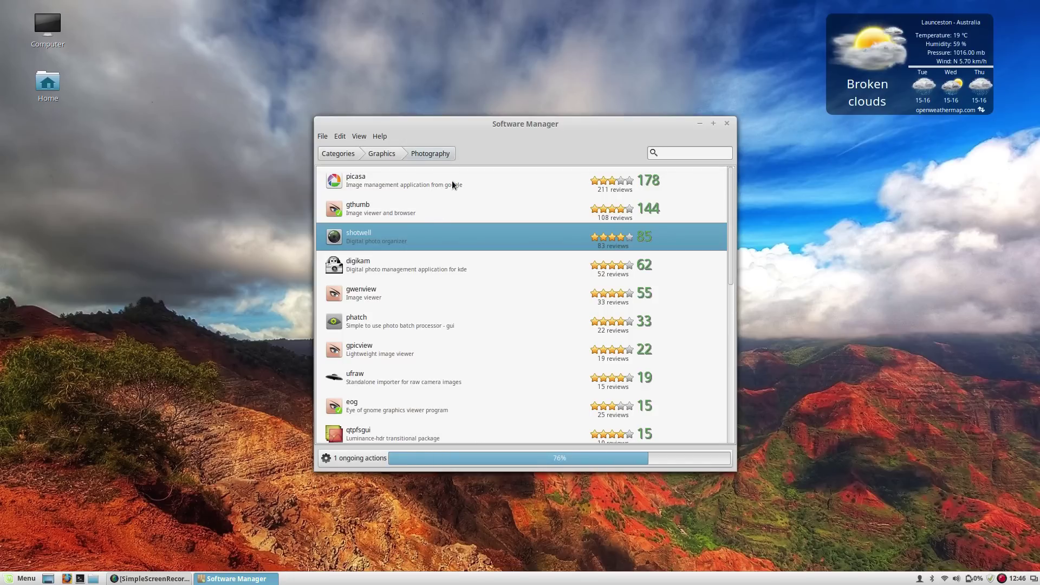
left_click(452, 181)
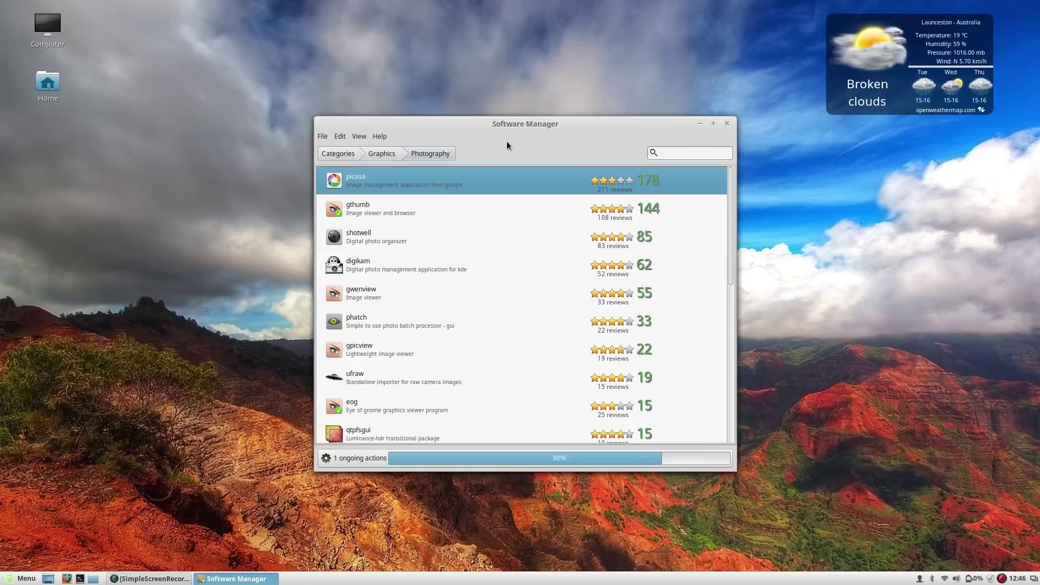
key("Return")
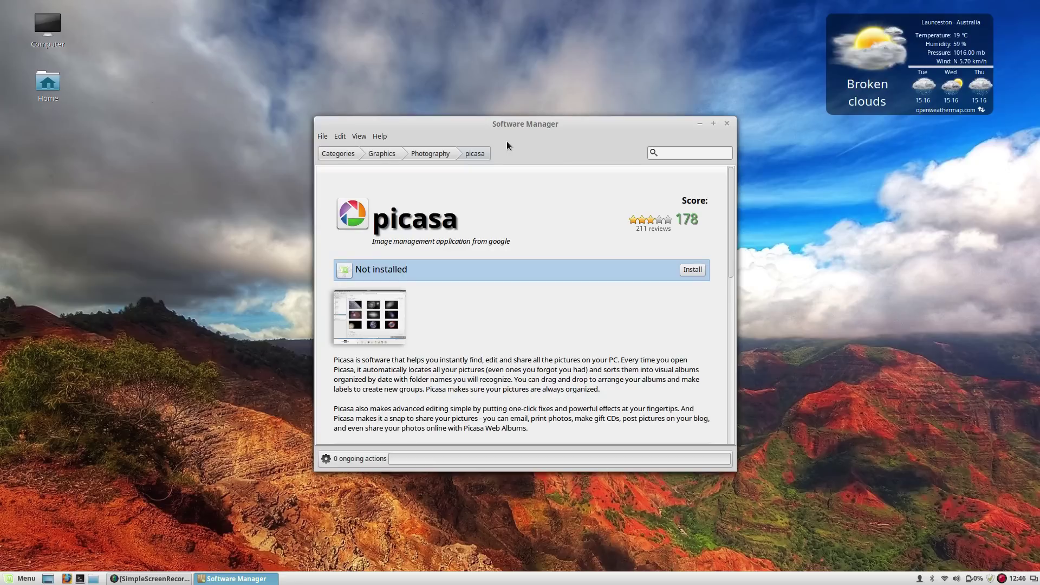
Step: Search for 'focuswriter' and open its details page
type("focuswriter")
key("Return")
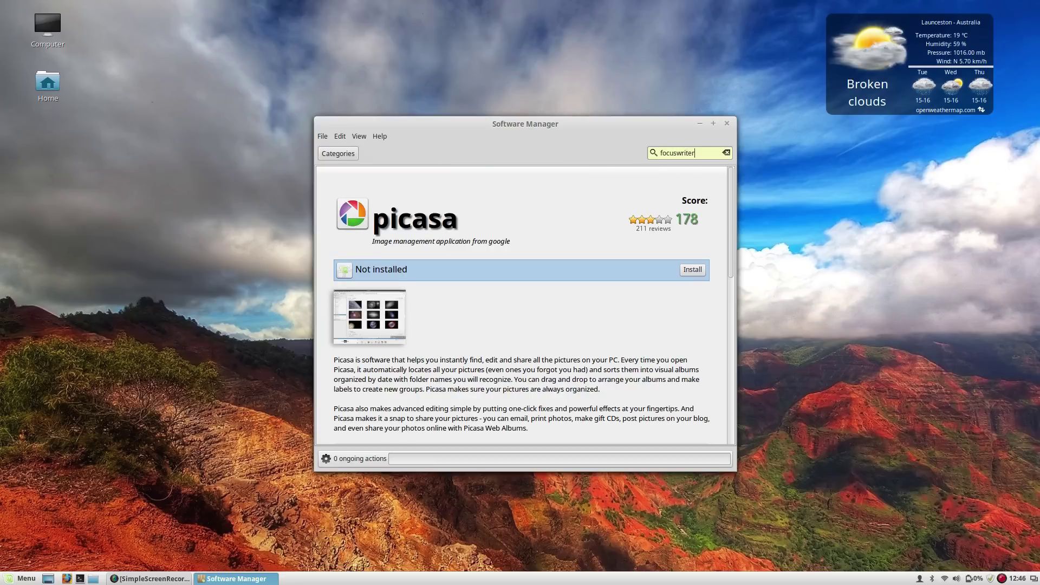
left_click(488, 177)
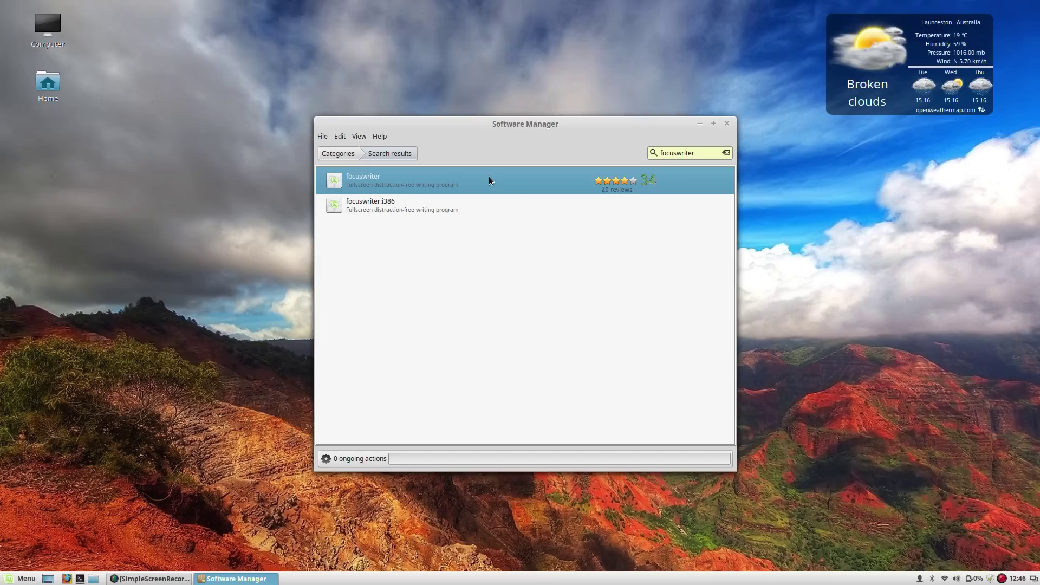
double_click(489, 176)
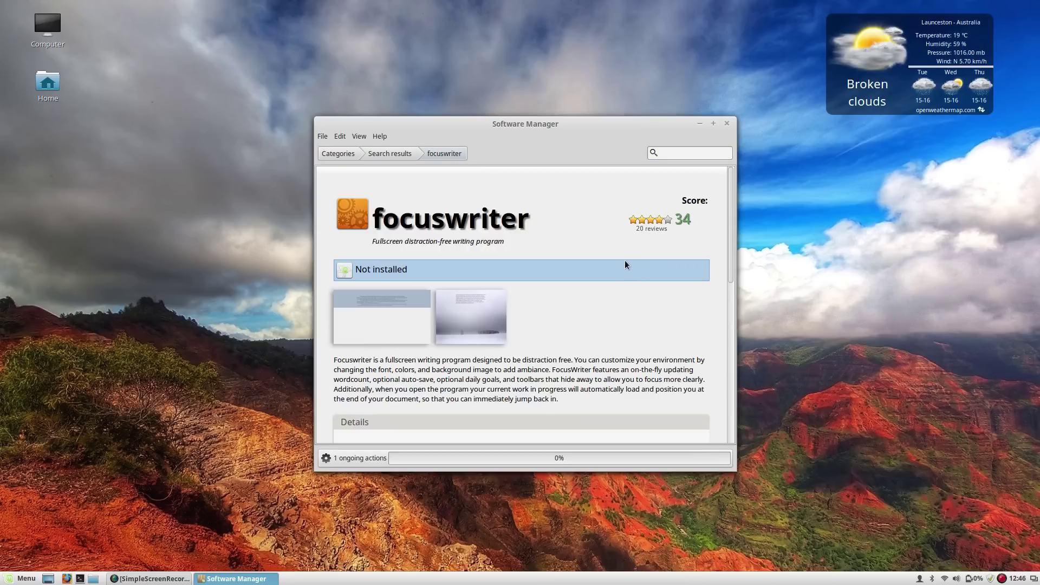
Step: View focuswriter's second screenshot full size, then return to the focuswriter search results
left_click(445, 319)
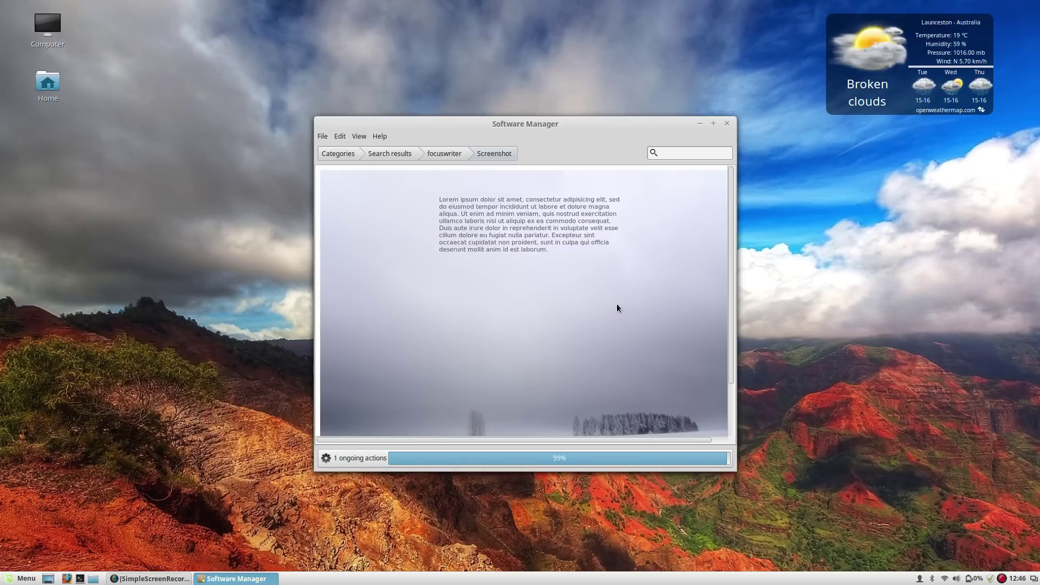
scroll(615, 308, "down", 2)
scroll(616, 307, "up", 2)
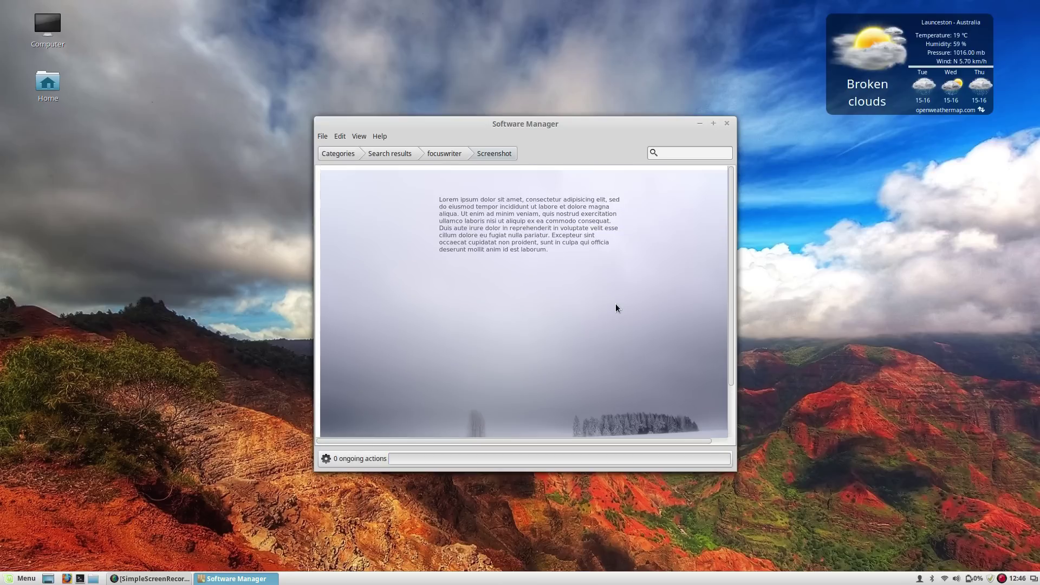
scroll(616, 307, "down", 2)
scroll(615, 307, "up", 2)
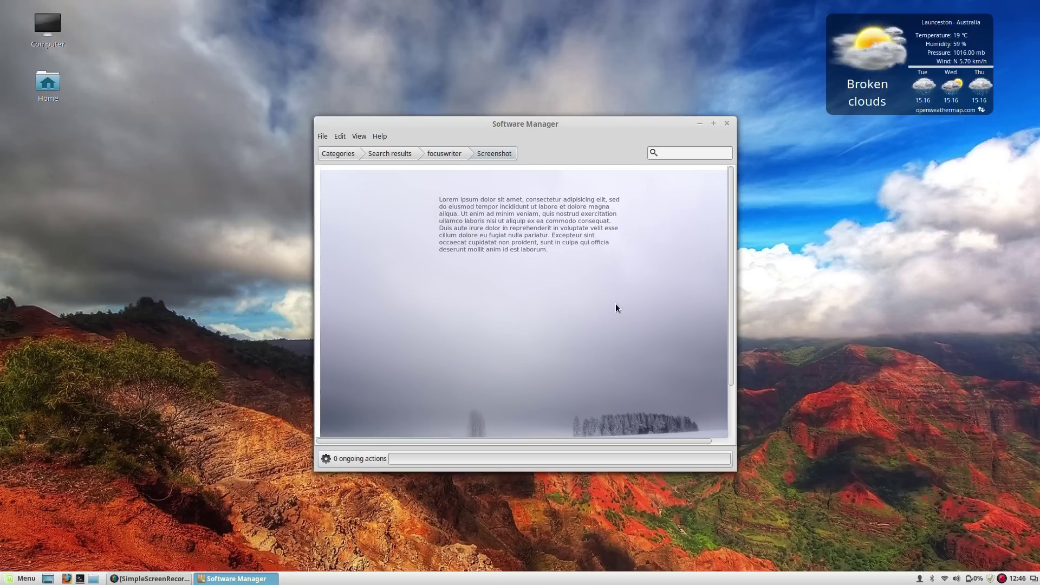
left_click(460, 151)
scroll(495, 247, "down", 2)
scroll(495, 248, "up", 2)
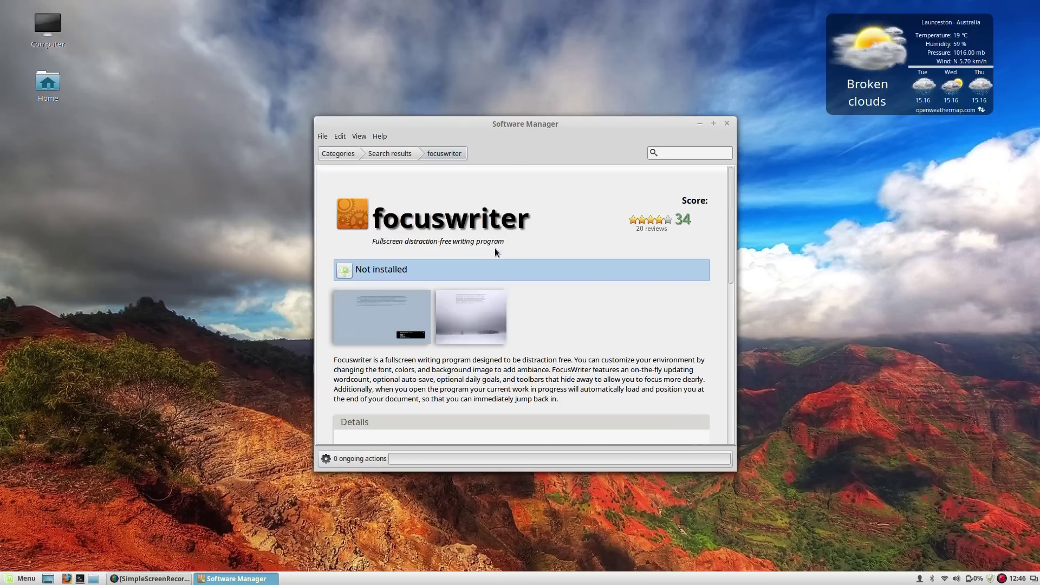
left_click(385, 154)
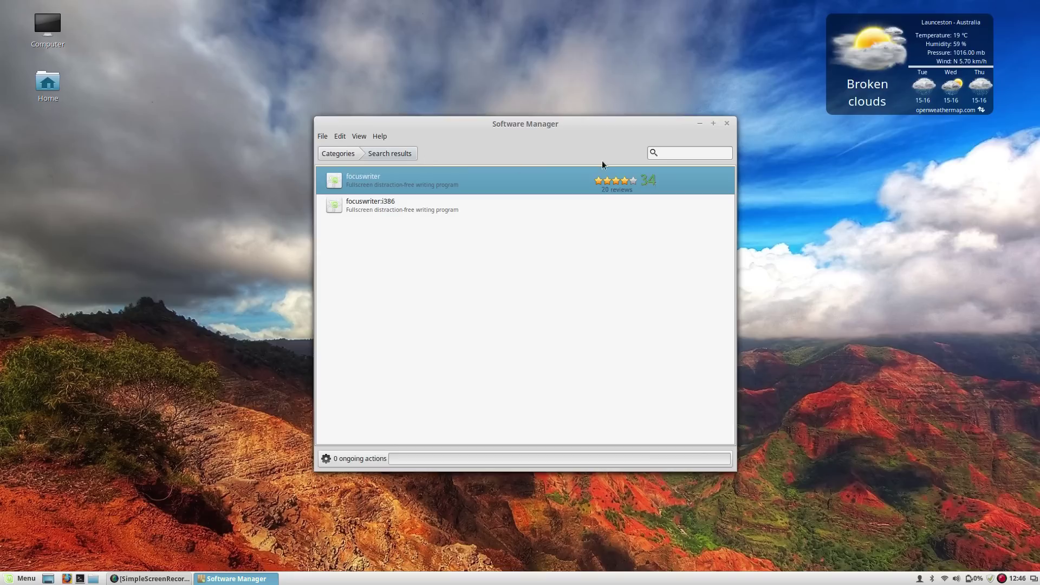
Step: Search for 'audacity' and open its details page
left_click(673, 156)
type("audacity")
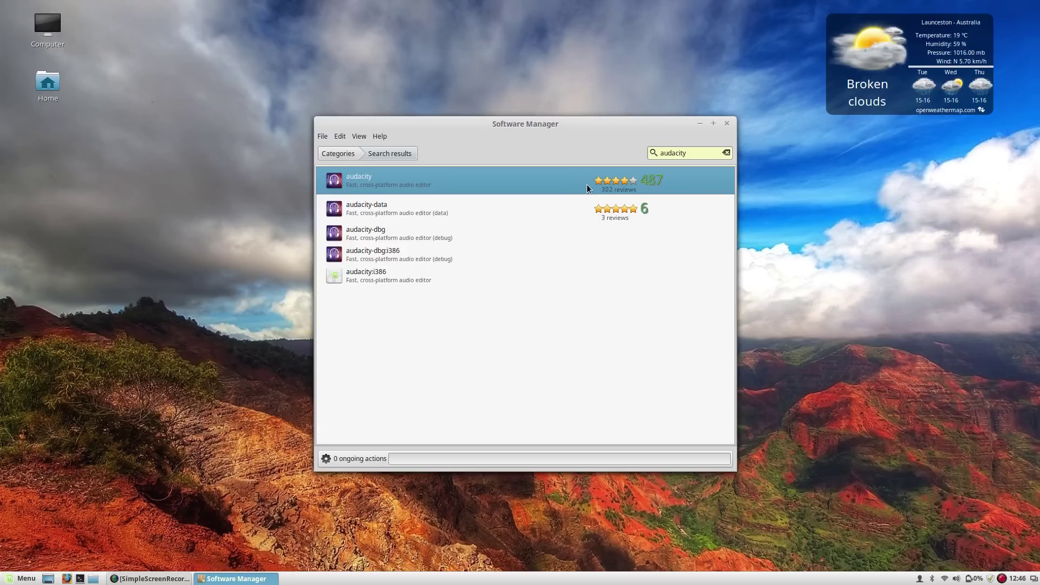
left_click(587, 184)
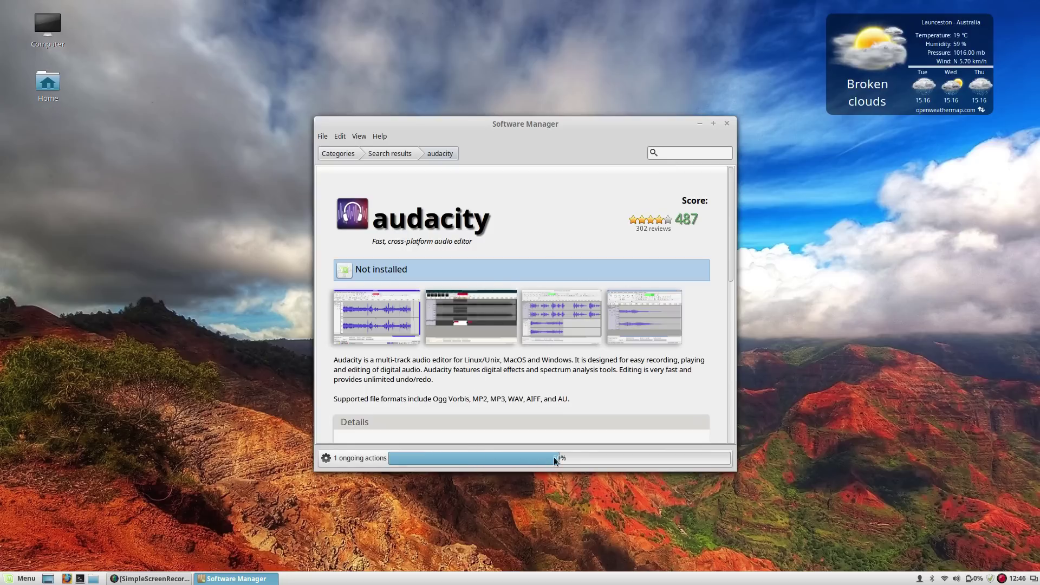
Step: Return to the search field once Audacity finishes installing
left_click(680, 156)
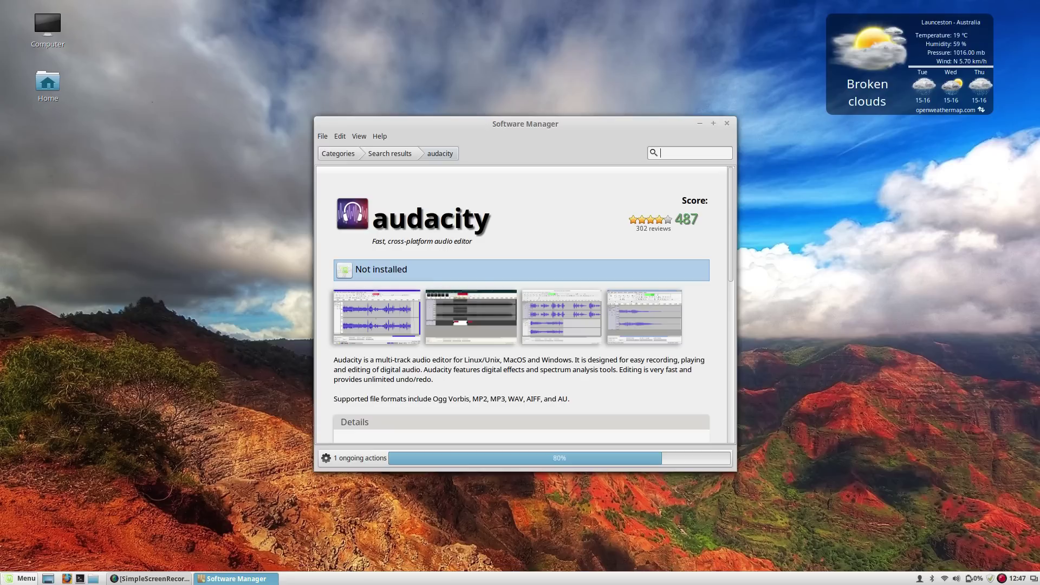
key("super")
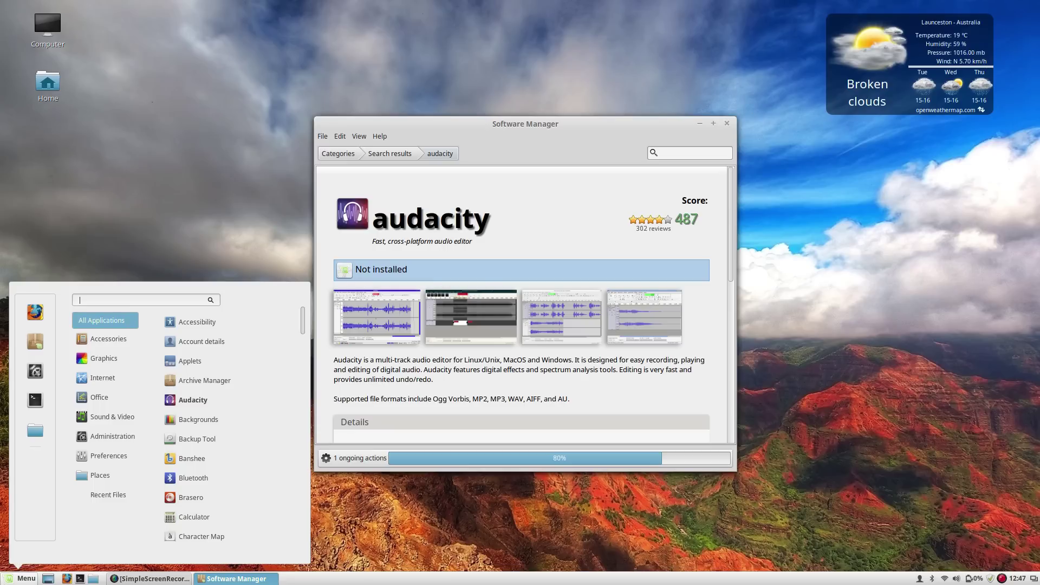
left_click(691, 154)
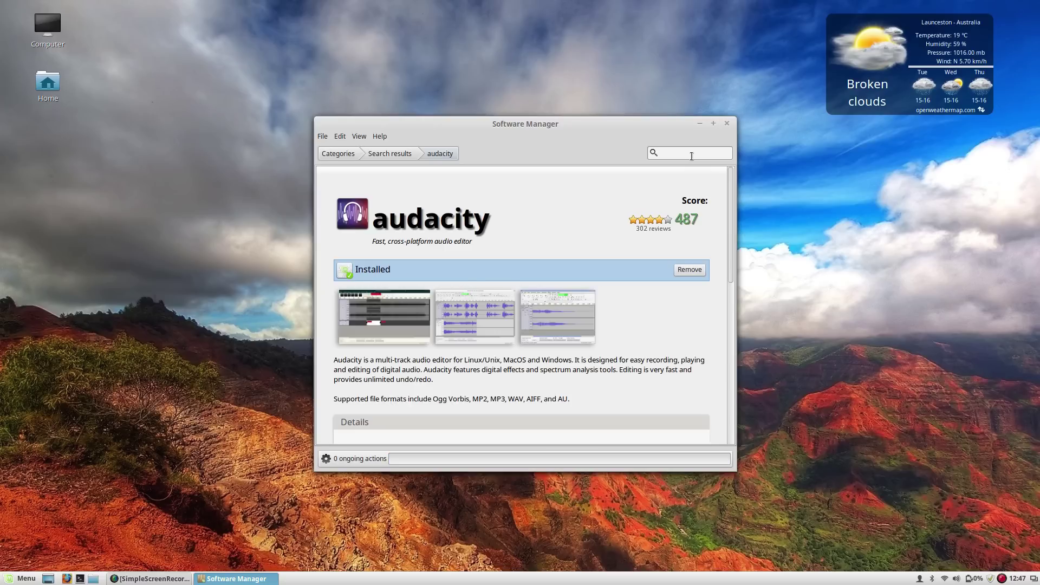
Step: Replace the 'banshee' search text with 'pitivi' and run the search
type("banshee")
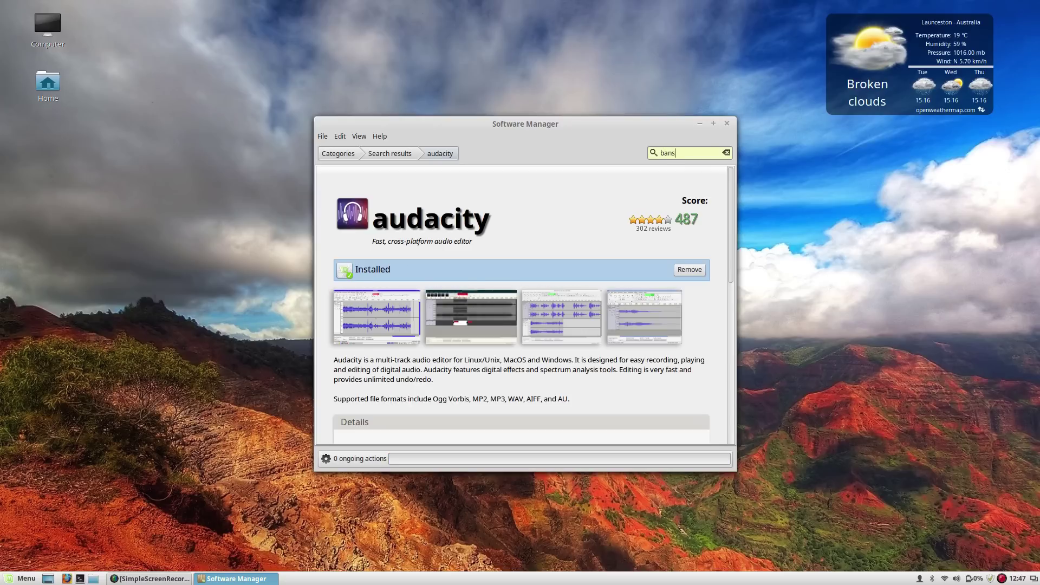
key("BackSpace")
key("BackSpace")
key("BackSpace")
key("BackSpace")
key("BackSpace")
key("BackSpace")
key("BackSpace")
type("pitivi")
key("Return")
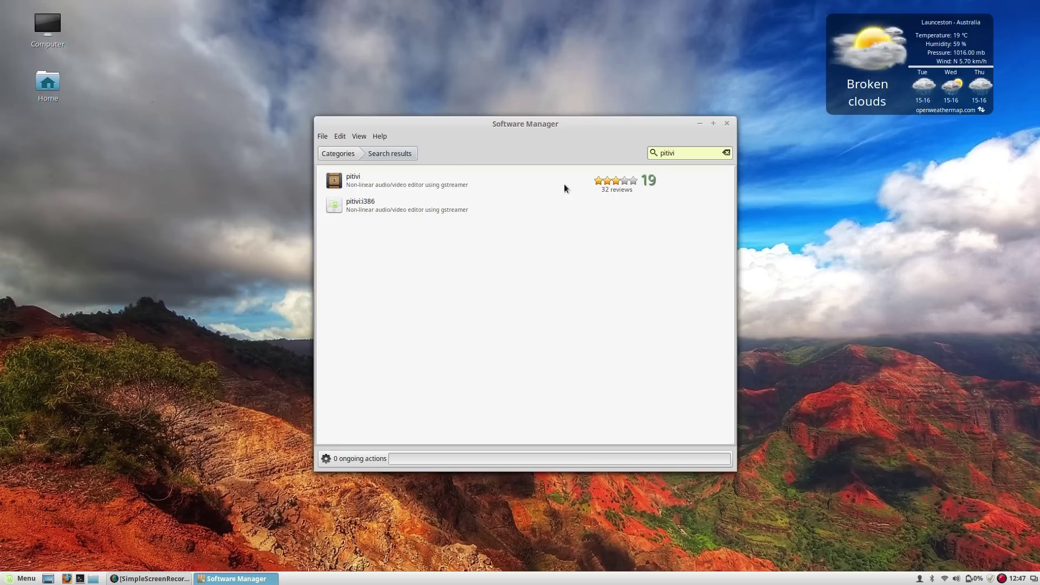
Step: Open the pitivi result, review its details, and return to the search results
left_click(560, 181)
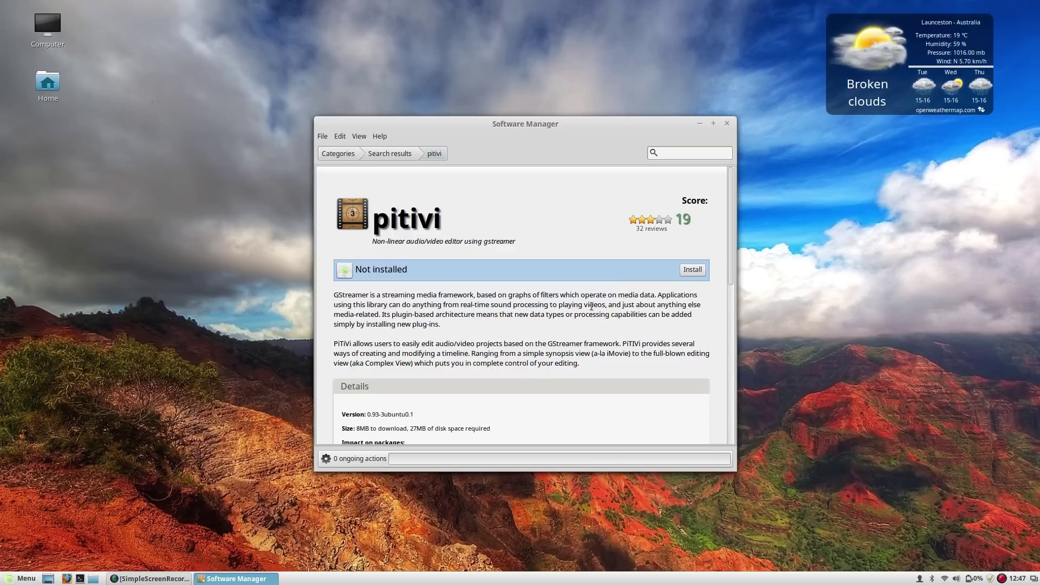
scroll(591, 310, "down", 5)
scroll(590, 305, "down", 2)
scroll(590, 305, "up", 3)
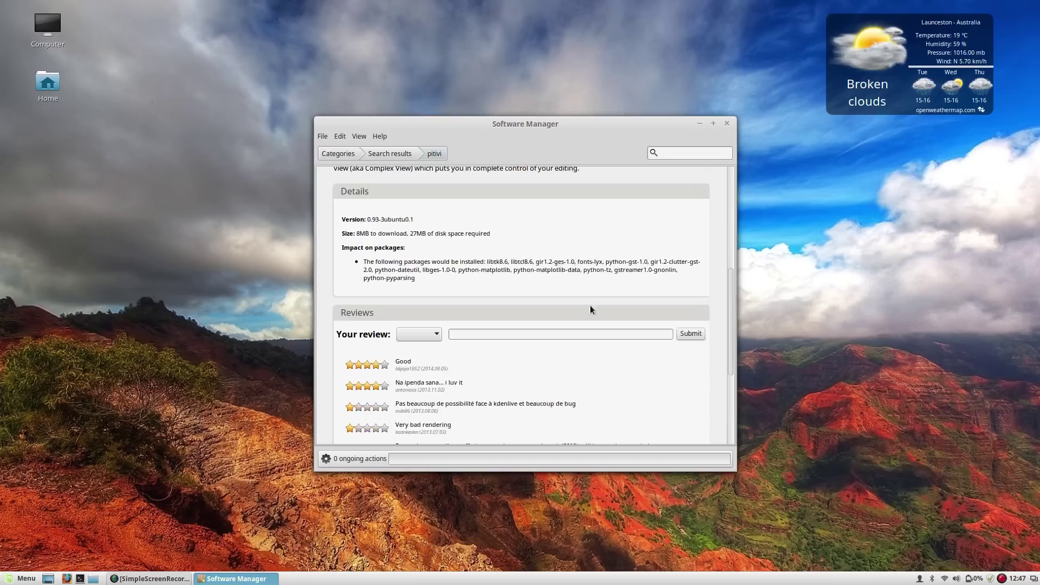
scroll(591, 308, "up", 1)
scroll(590, 305, "up", 2)
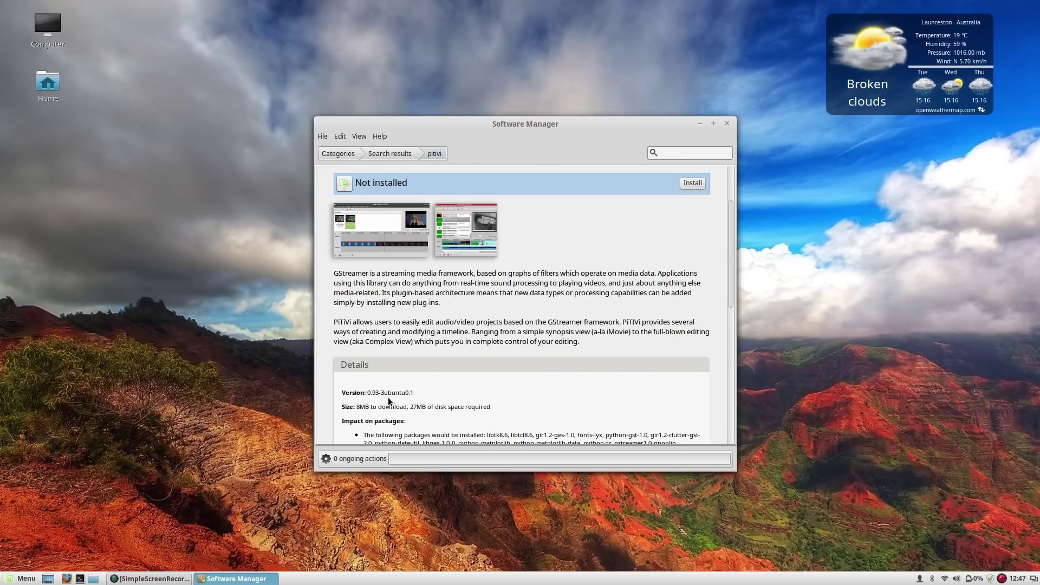
scroll(385, 390, "up", 2)
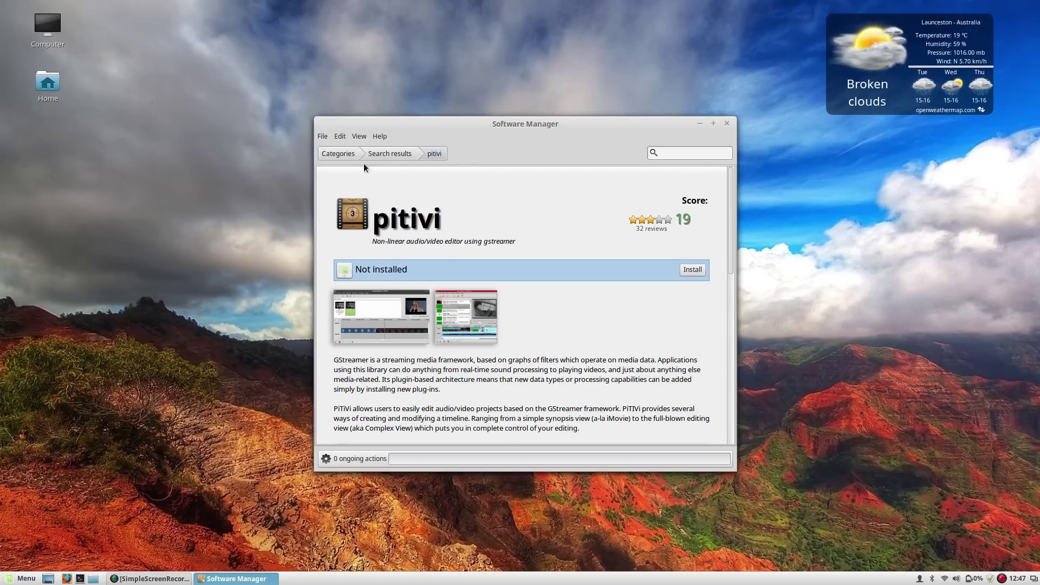
left_click(410, 153)
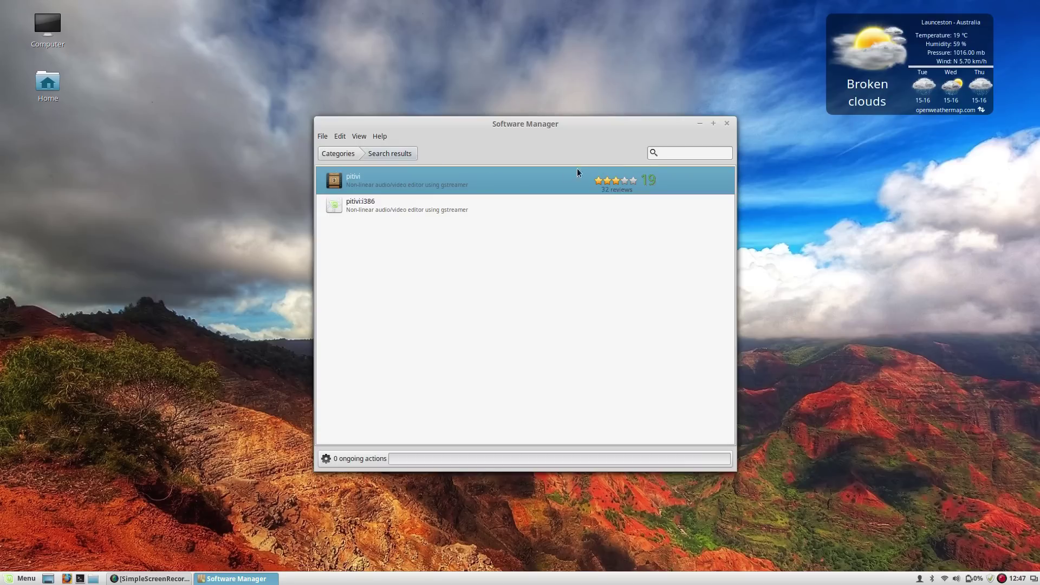
Step: Search for 'kdenlive' and open its package details, then enter 'skype' as the next search
left_click(662, 152)
type("kdenlive")
key("Return")
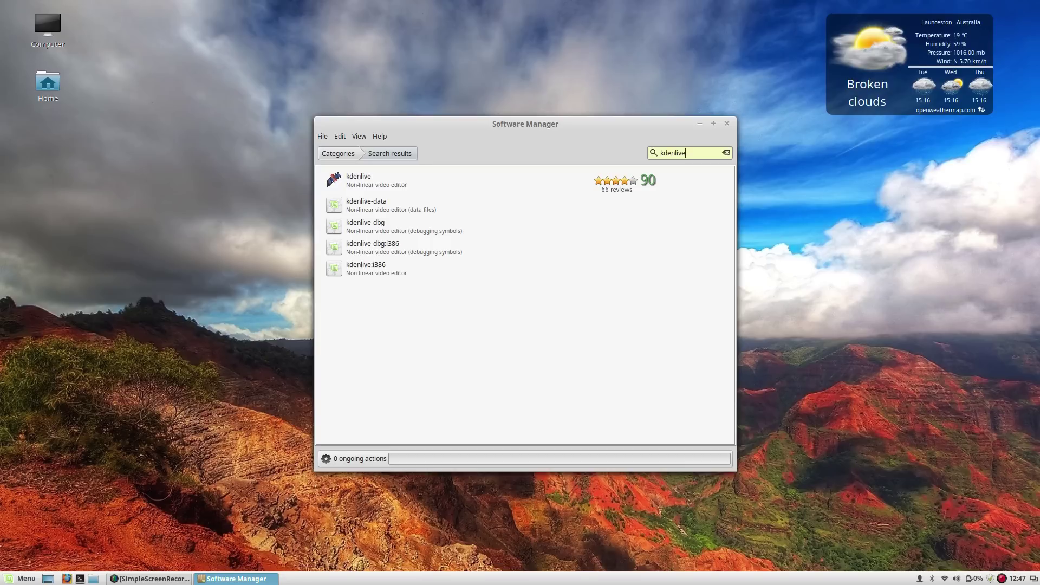
double_click(594, 183)
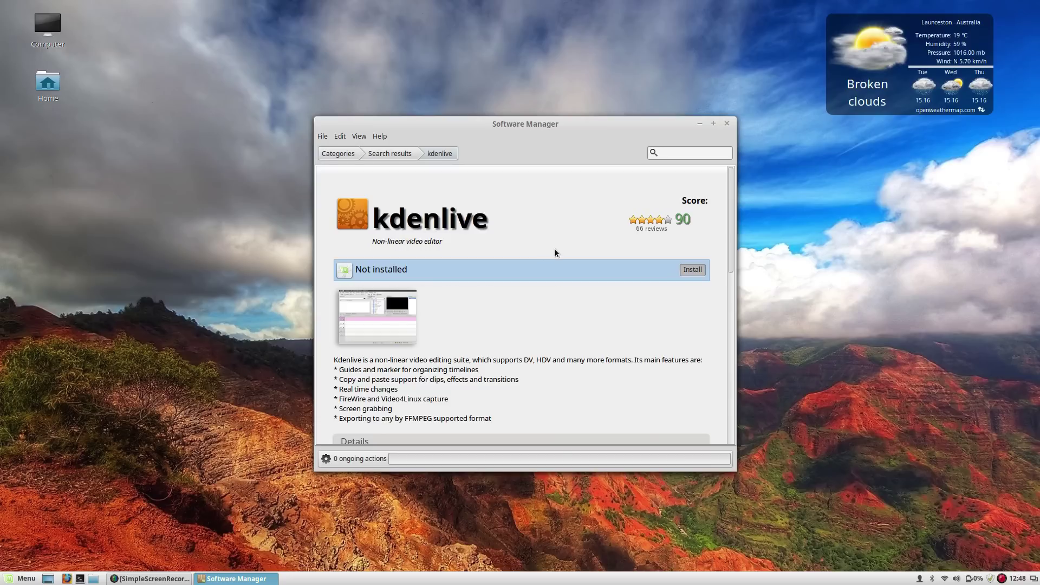
left_click(681, 158)
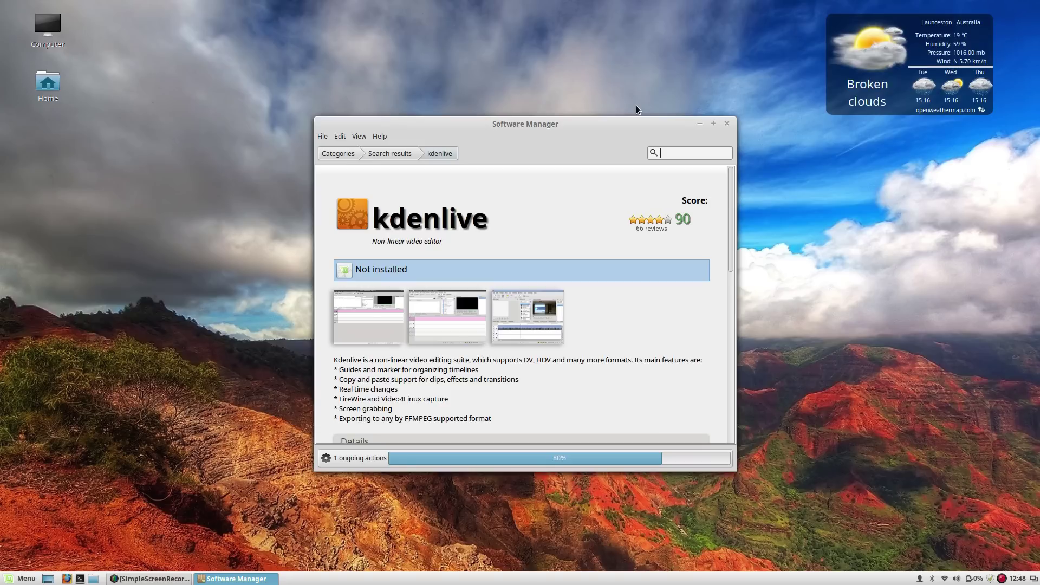
type("skype")
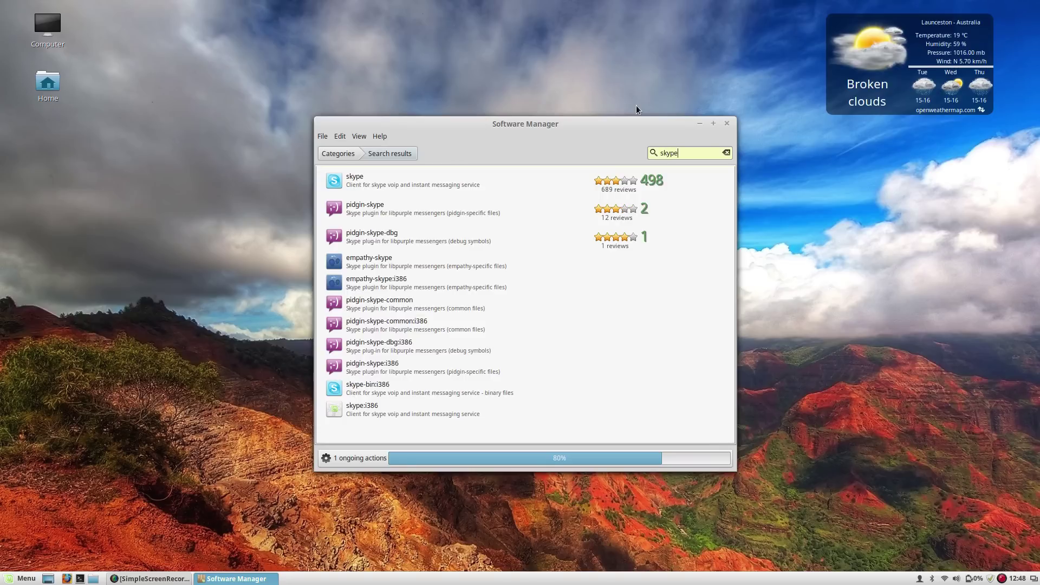
Step: Open the skype package from the results and start installing it
left_click(496, 189)
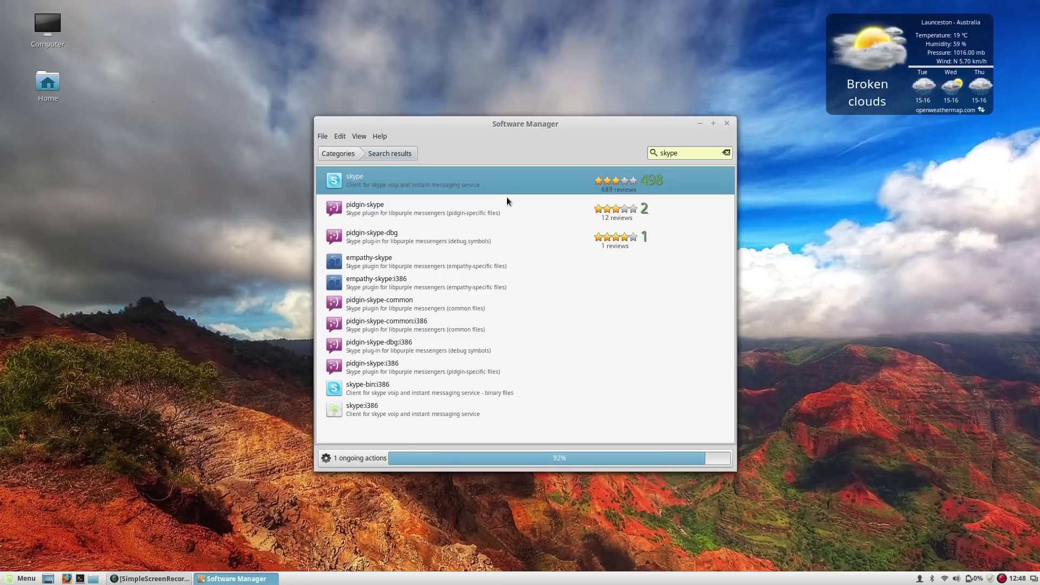
key("Return")
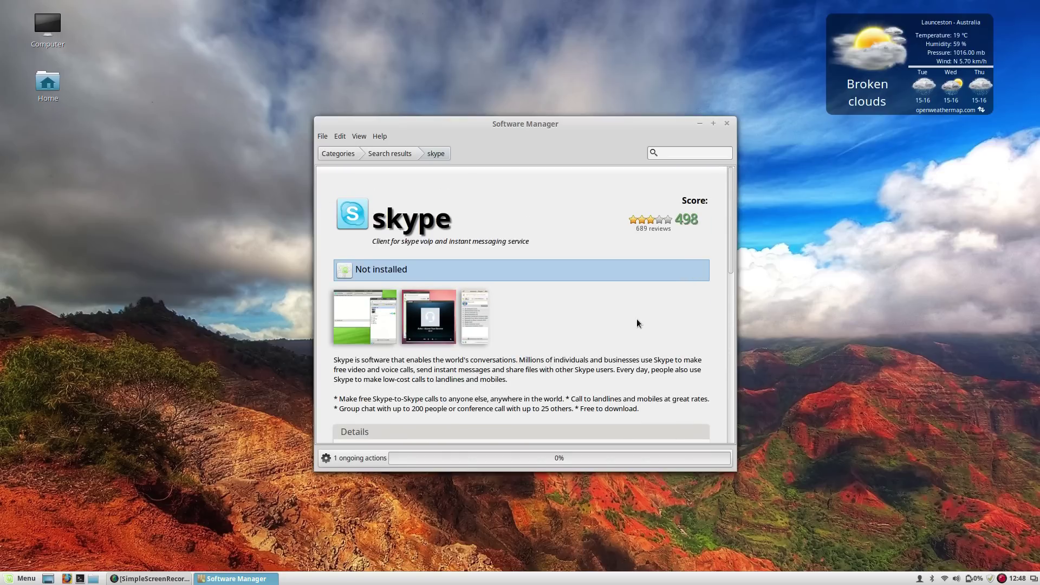
scroll(636, 318, "down", 3)
scroll(632, 306, "up", 3)
Step: Search the store for nuvola, then replace the query with rapid
left_click(673, 156)
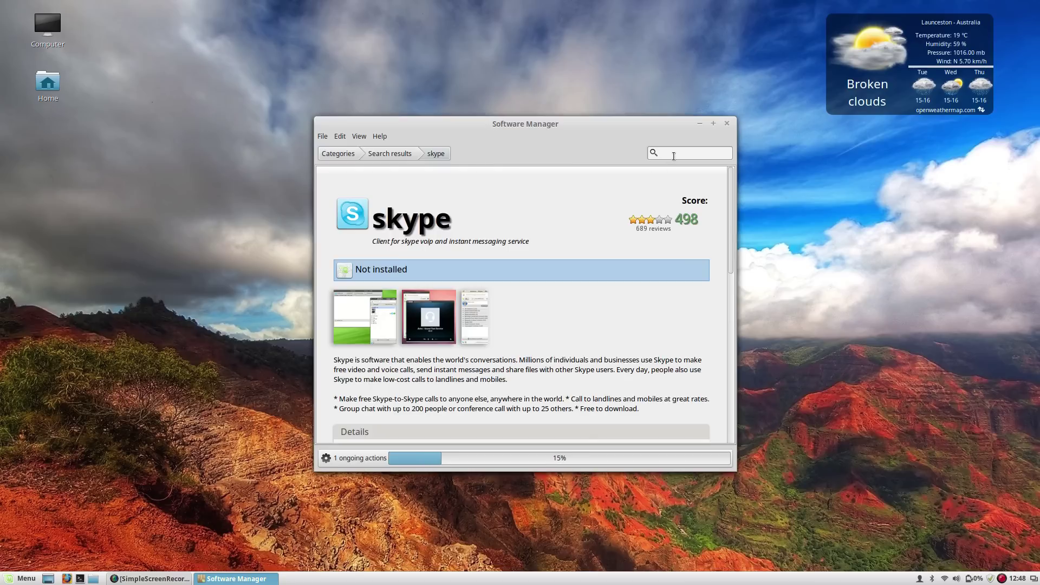
type("nu")
type("vola")
key("Return")
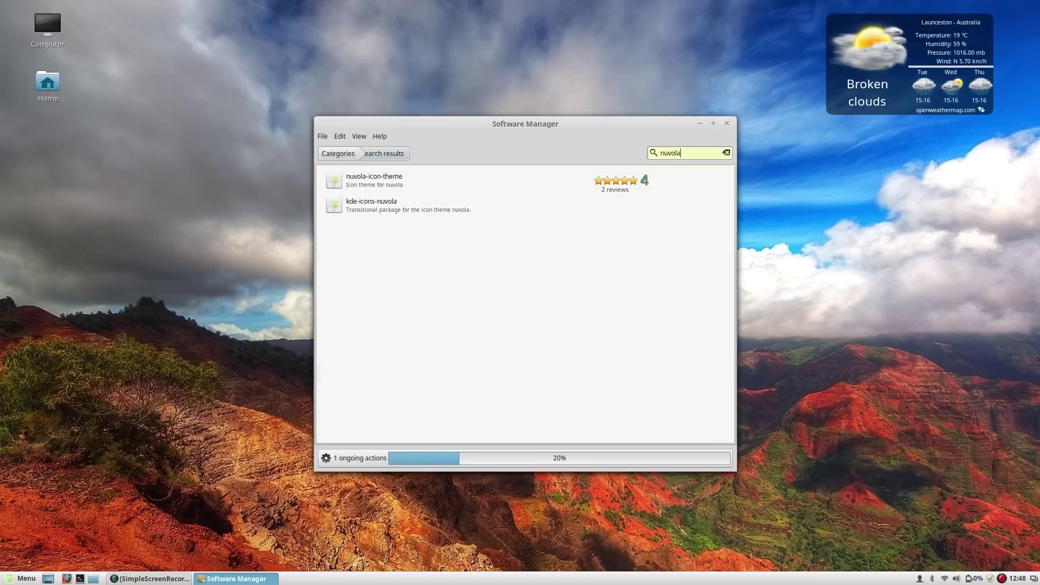
key("ctrl+a")
type("rapid")
key("Return")
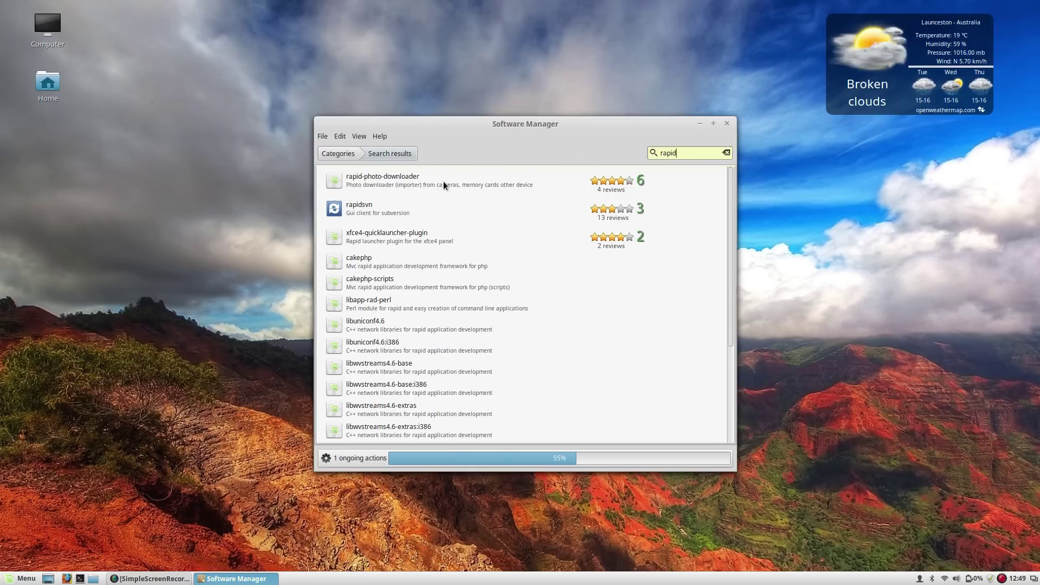
Step: Open rapid-photo-downloader from the results and install it, reaching version 0.4.10-1
left_click(444, 181)
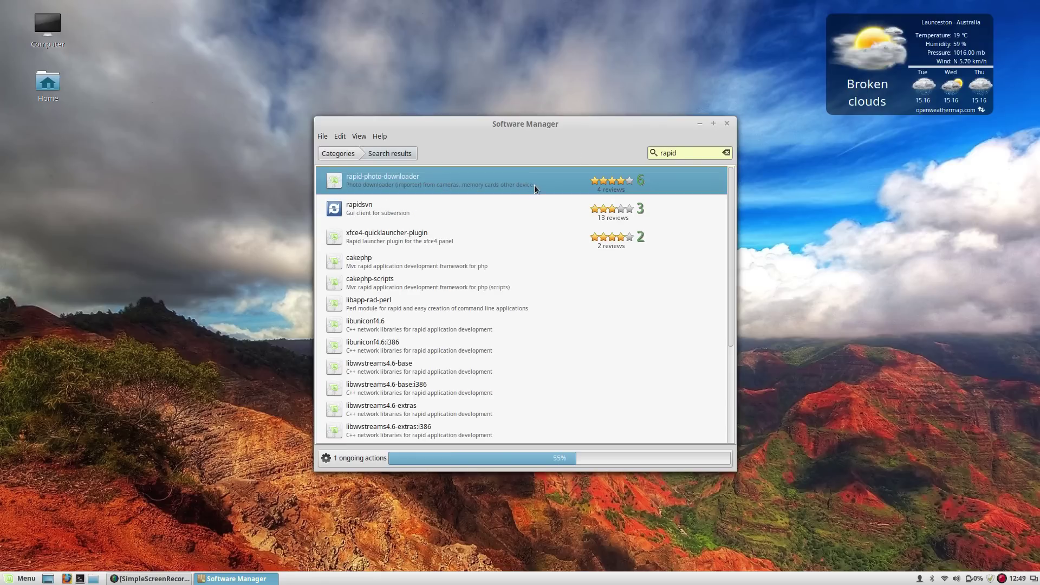
double_click(534, 185)
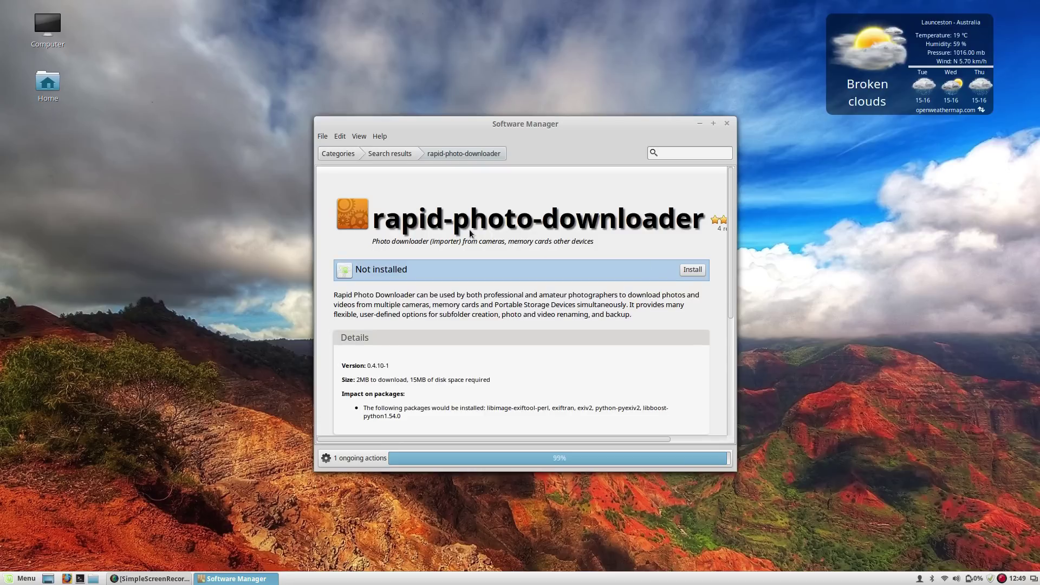
left_click(693, 270)
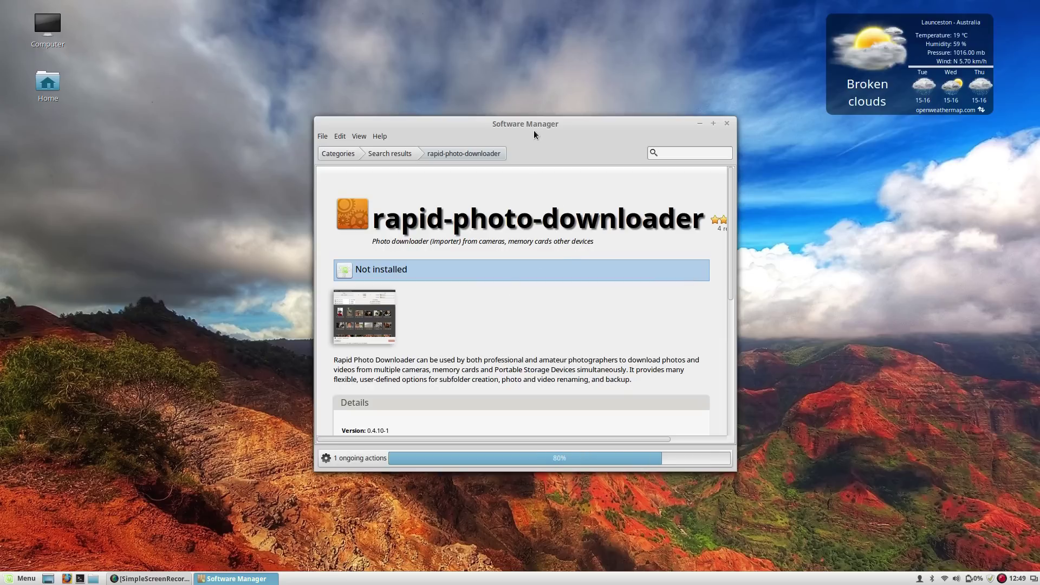
mouse_move(534, 134)
left_mouse_down()
mouse_move(485, 133)
mouse_move(525, 125)
left_mouse_up()
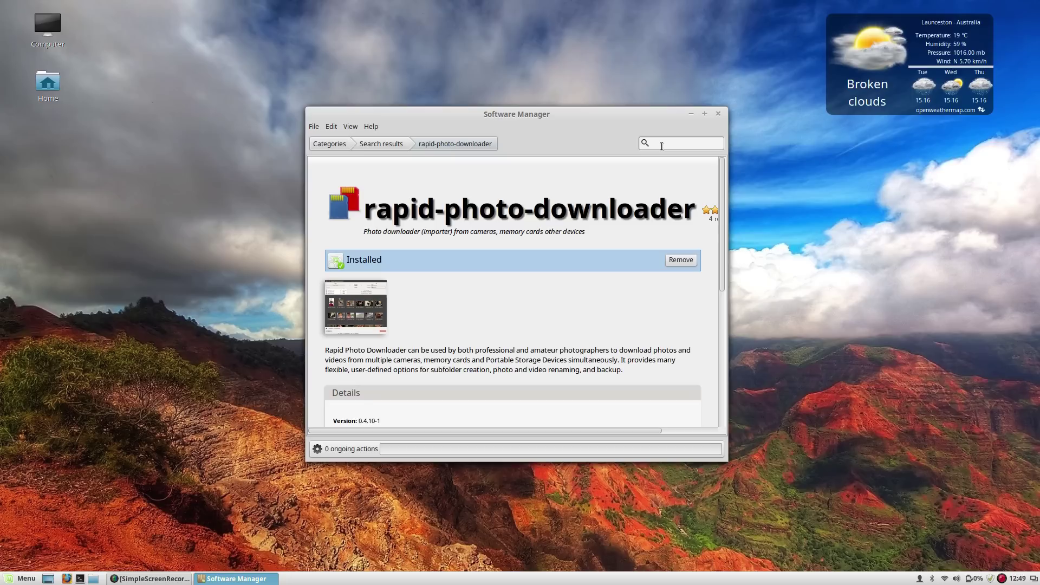
Step: Search the Software Manager for synapse, then for gnome-do
type("synapse")
key("Return")
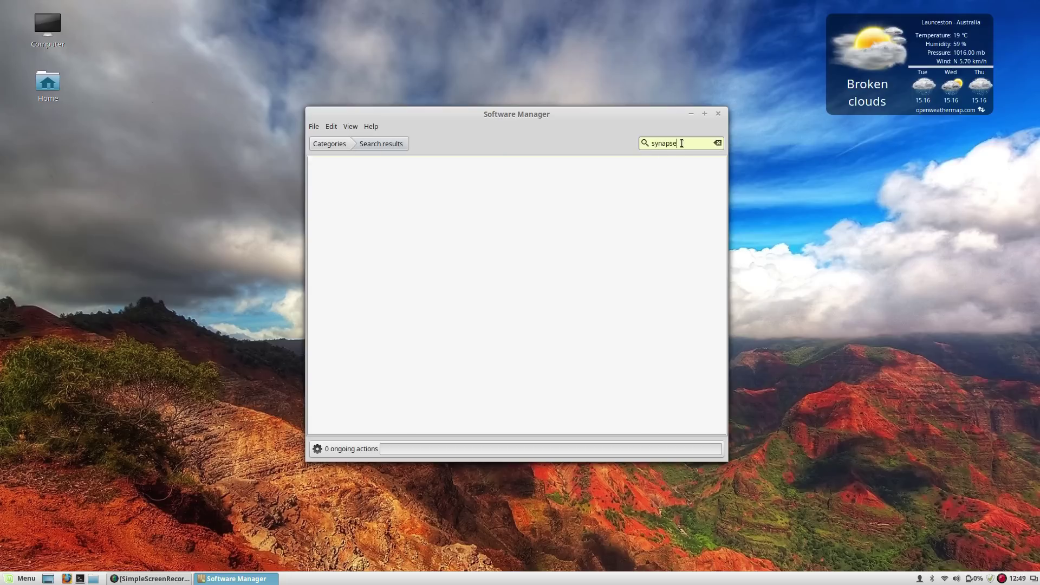
key("ctrl+a")
type("synaps")
type("e")
key("BackSpace")
key("BackSpace")
key("BackSpace")
key("BackSpace")
key("BackSpace")
key("BackSpace")
key("BackSpace")
type("gnome do")
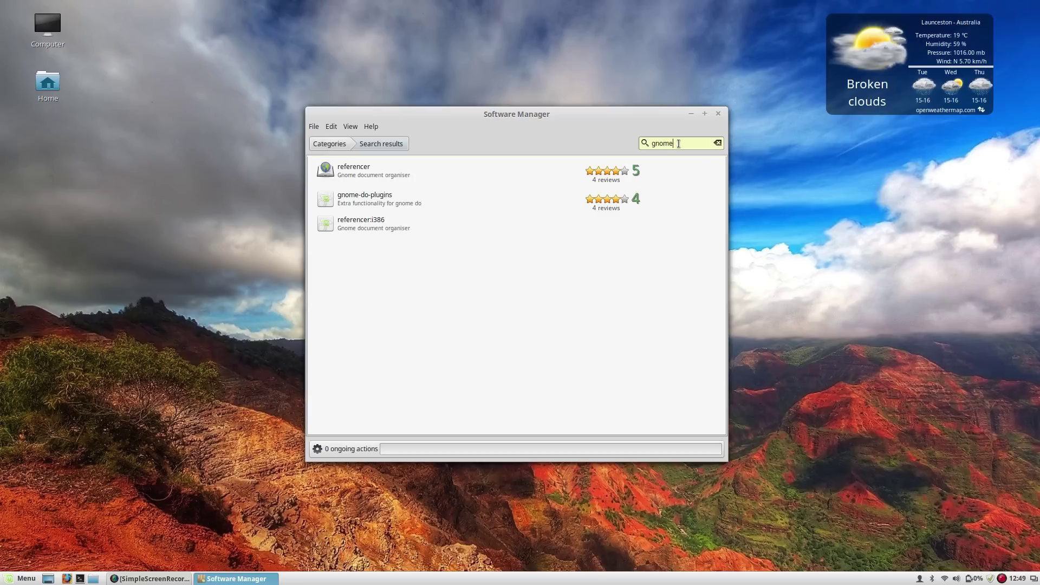
type("-do")
Step: Install gnome-do and gnome-do-plugins from the search results
left_click(547, 166)
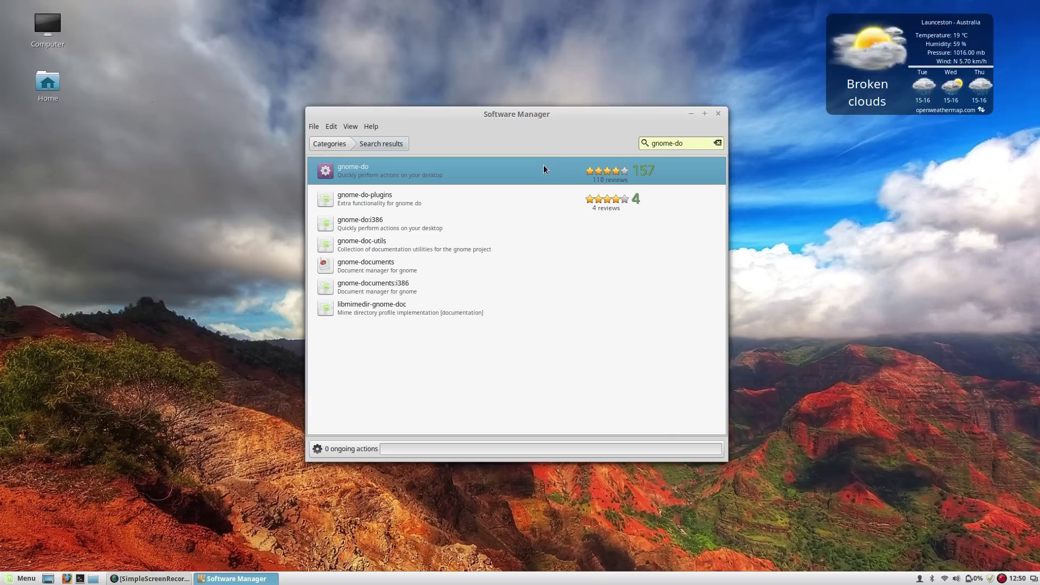
double_click(544, 166)
left_click(681, 259)
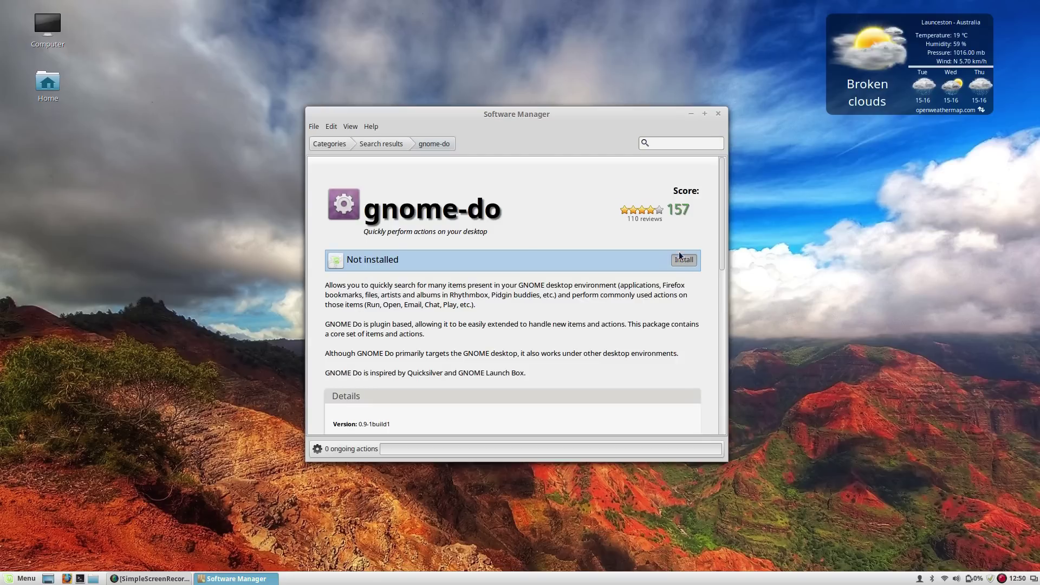
left_click(382, 145)
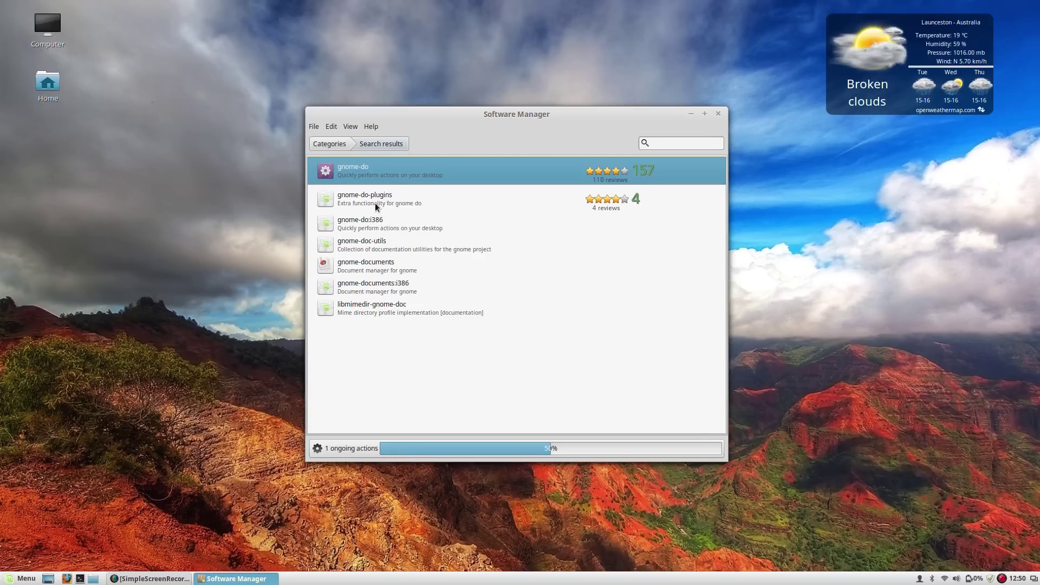
left_click(375, 203)
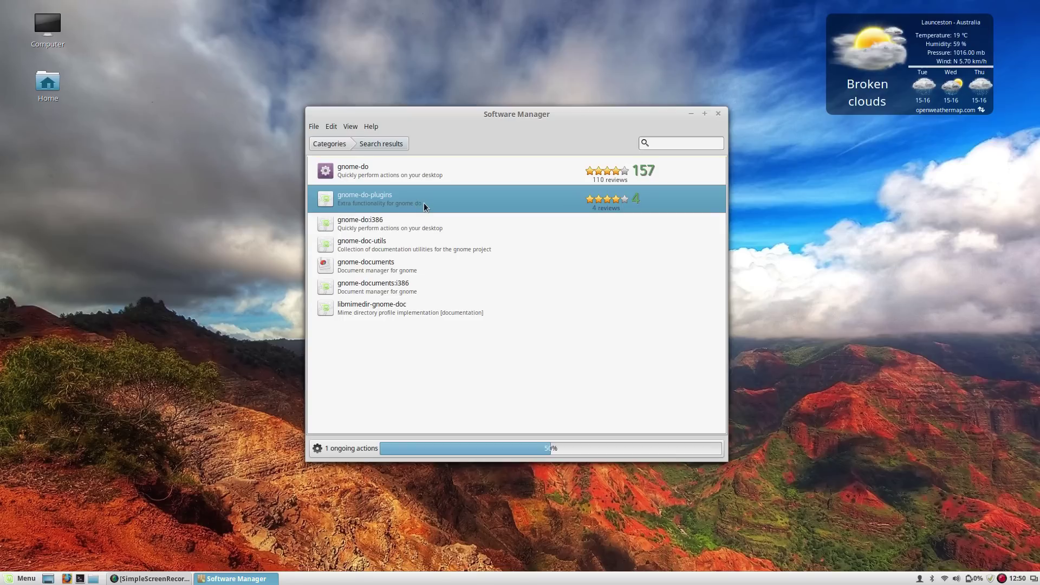
double_click(485, 202)
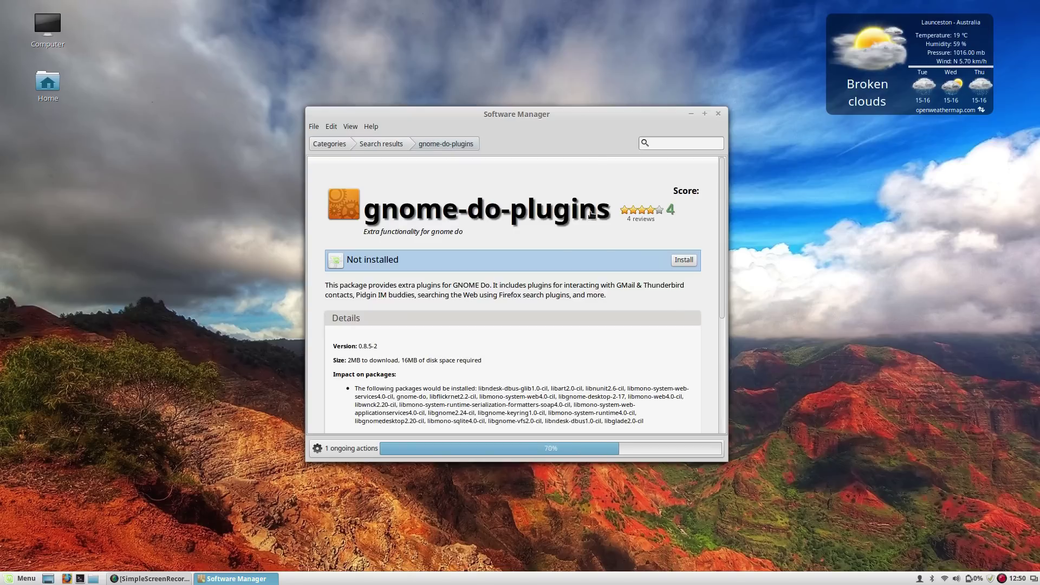
left_click(683, 260)
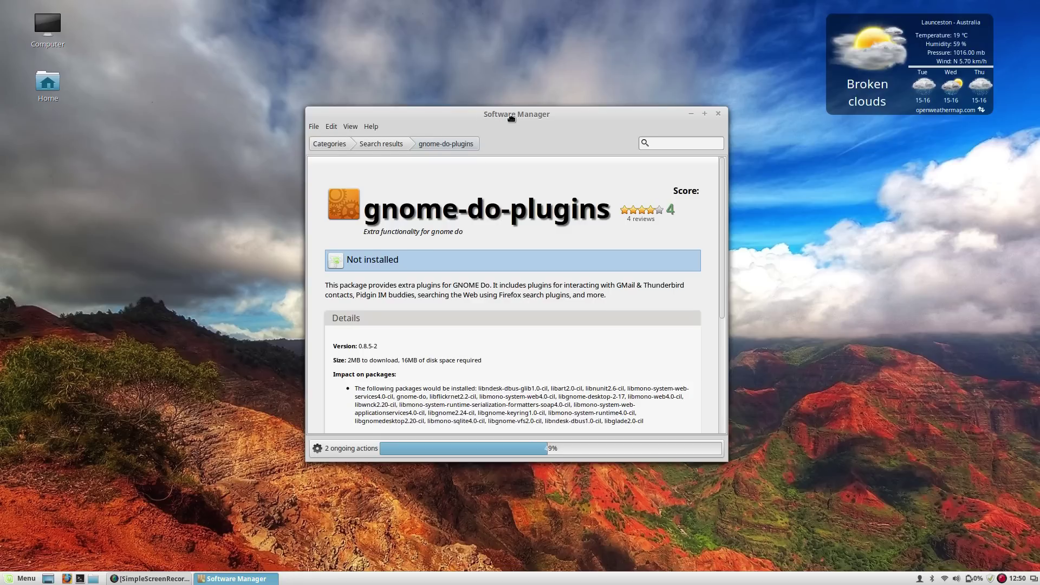
Step: Minimize the Software Manager window to the taskbar
left_click_drag(511, 118, 512, 118)
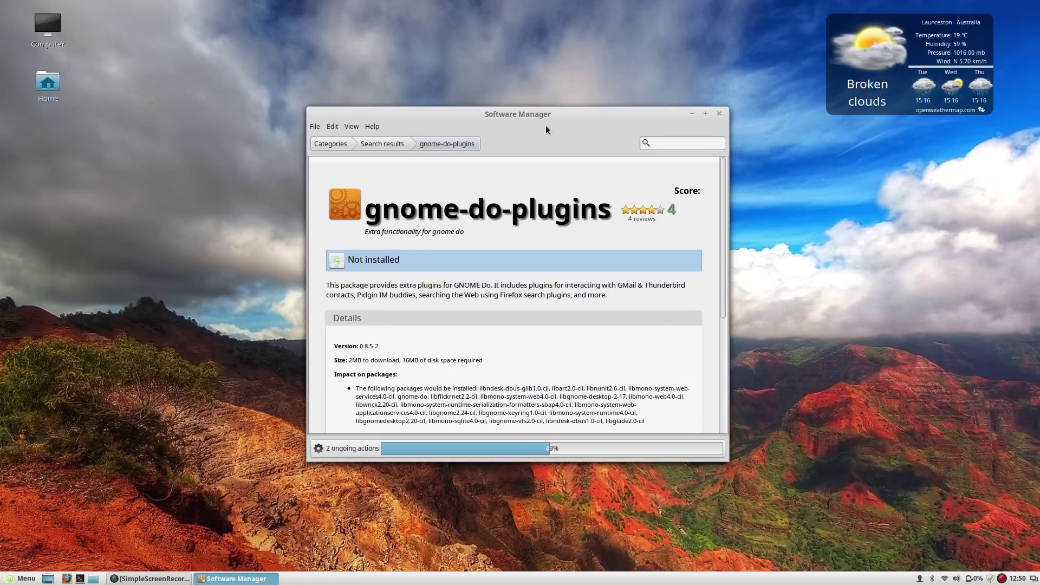
left_click(655, 145)
left_click(692, 117)
Step: Launch Firefox from the Mint menu
left_click(3, 581)
left_click(16, 579)
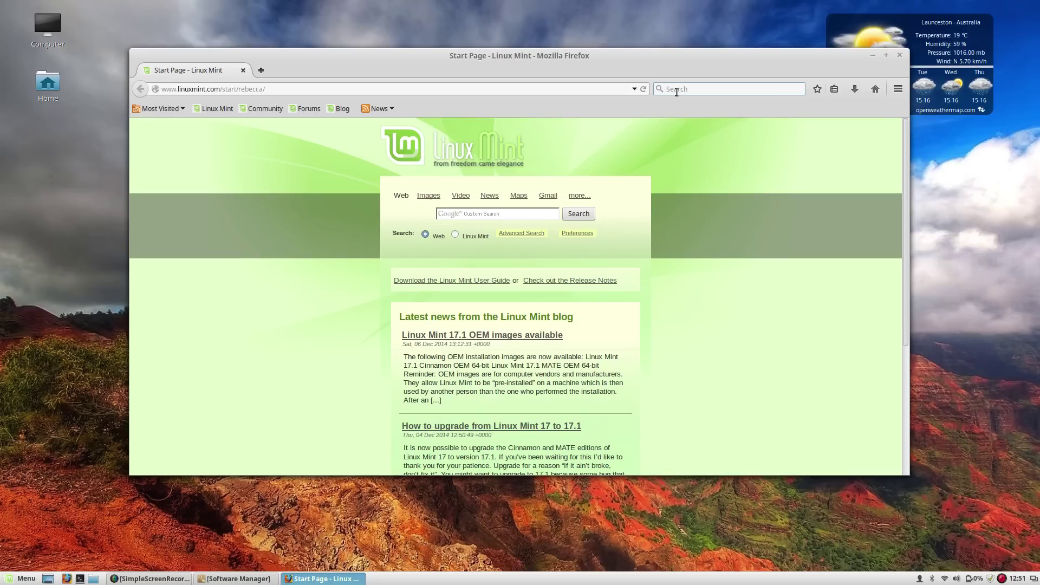
type("nu")
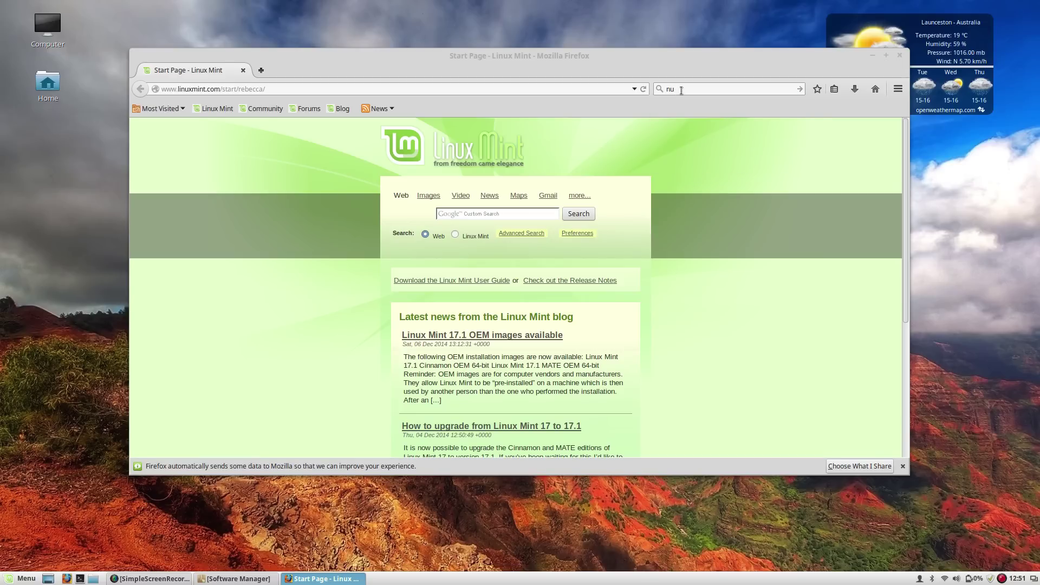
left_click_drag(732, 58, 678, 58)
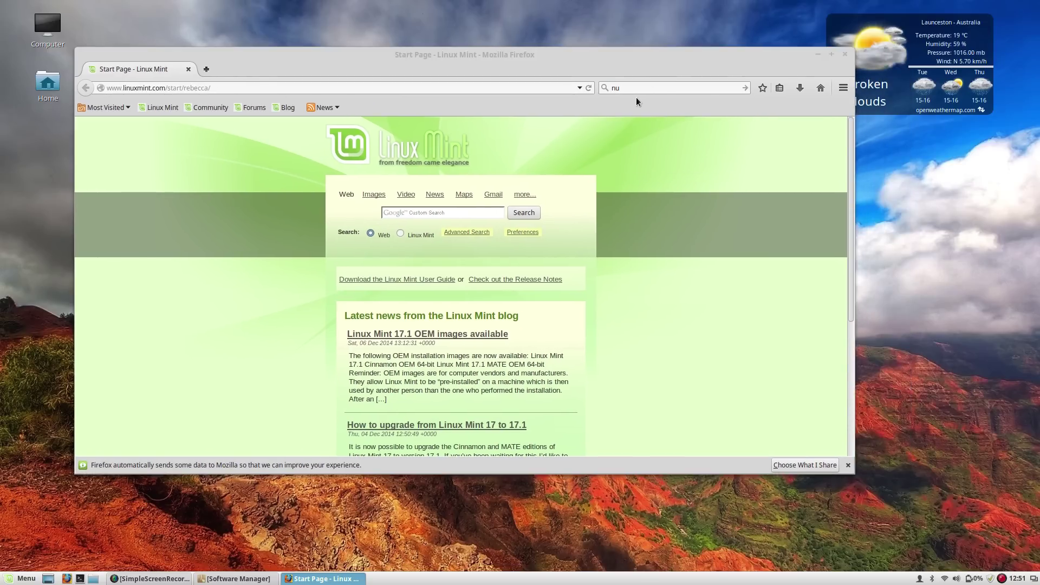
Step: Load google.com.au from the address bar
left_click(636, 91)
key("Escape")
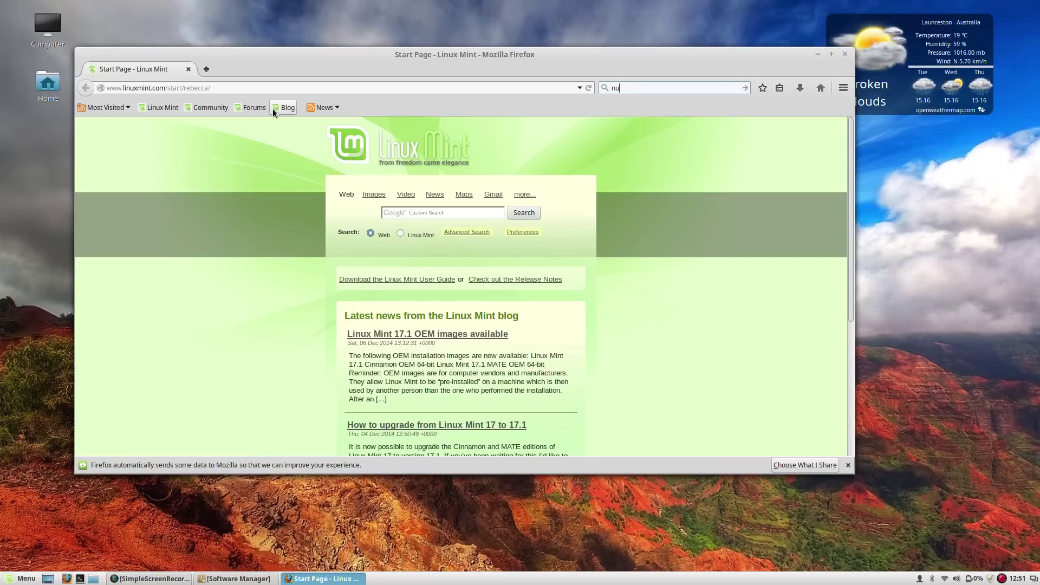
left_click(249, 88)
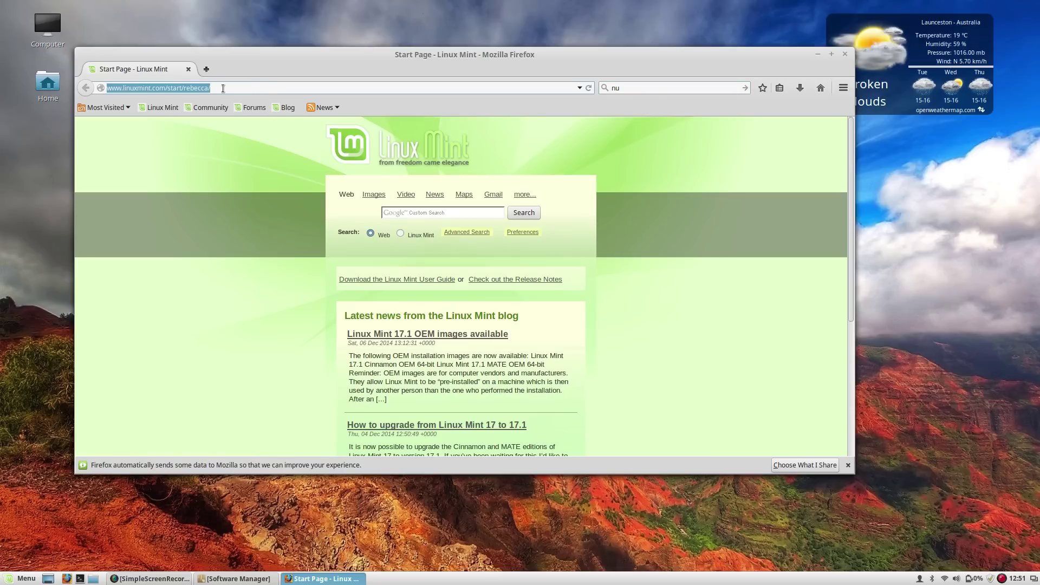
type("google.")
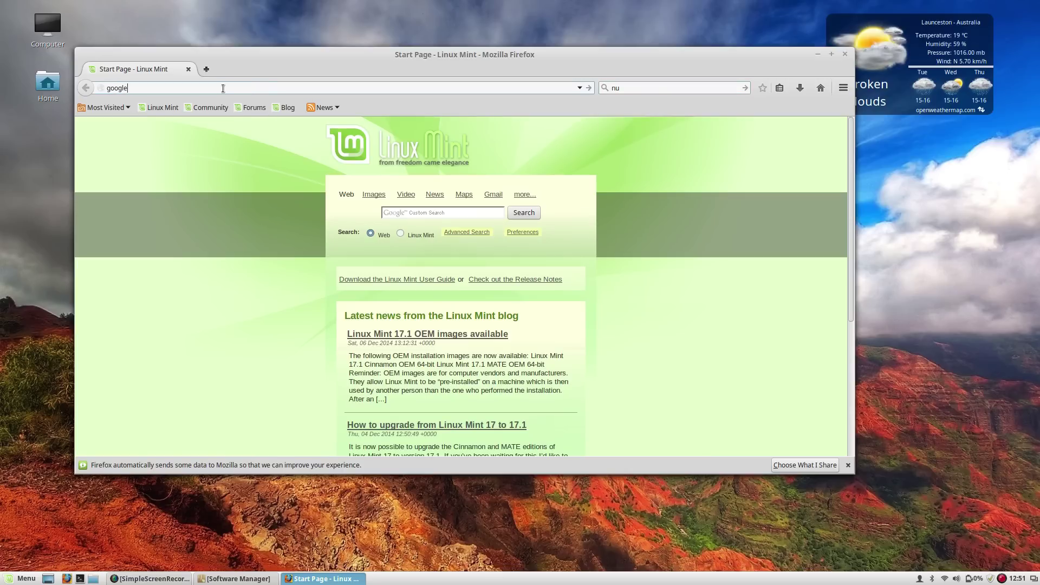
type("com.au")
key("Return")
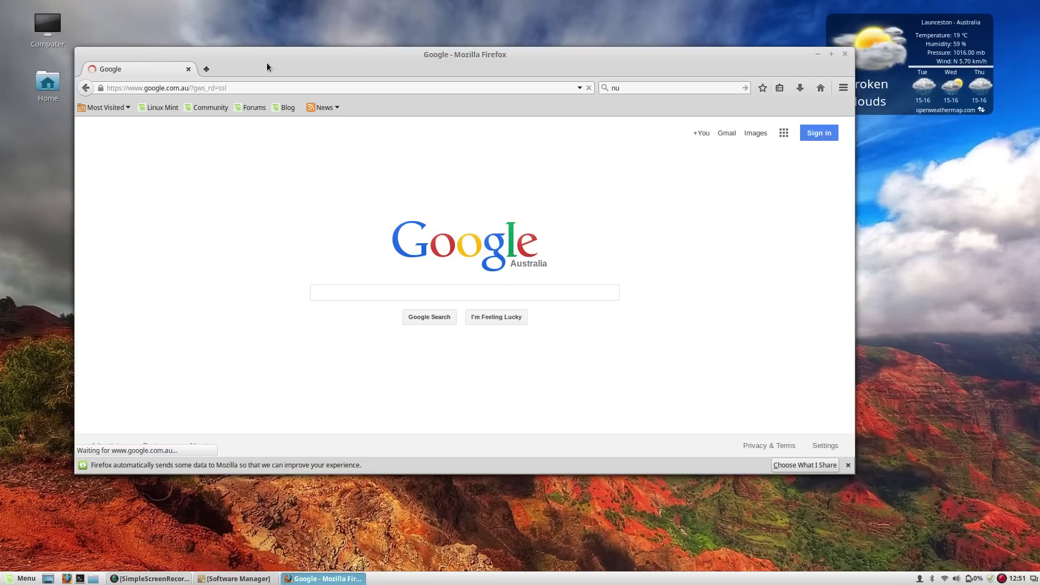
left_click_drag(267, 64, 272, 57)
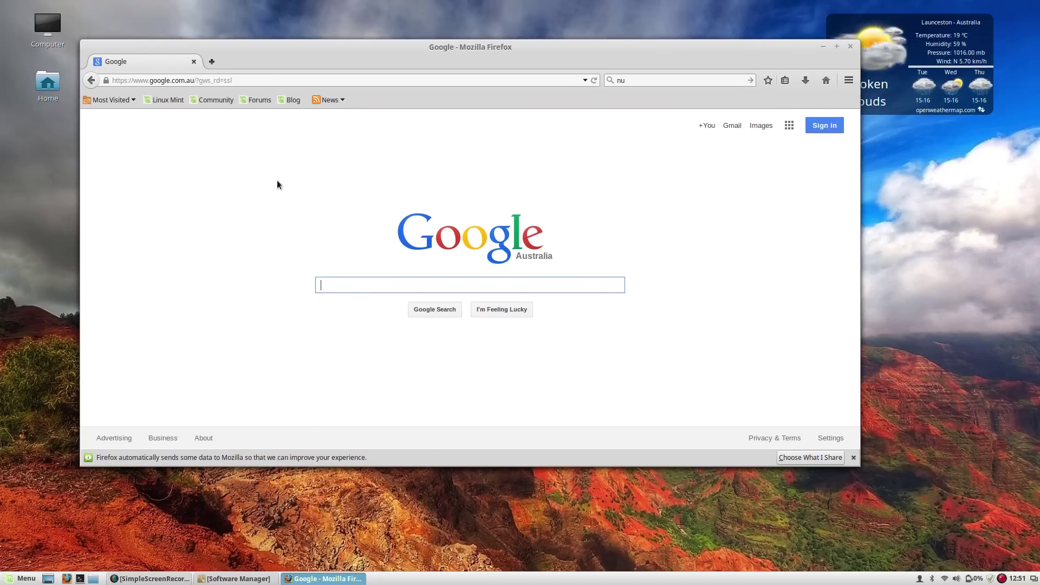
Step: Dismiss the data-sharing notification and search Google for nuvola
left_click(854, 457)
left_click(451, 285)
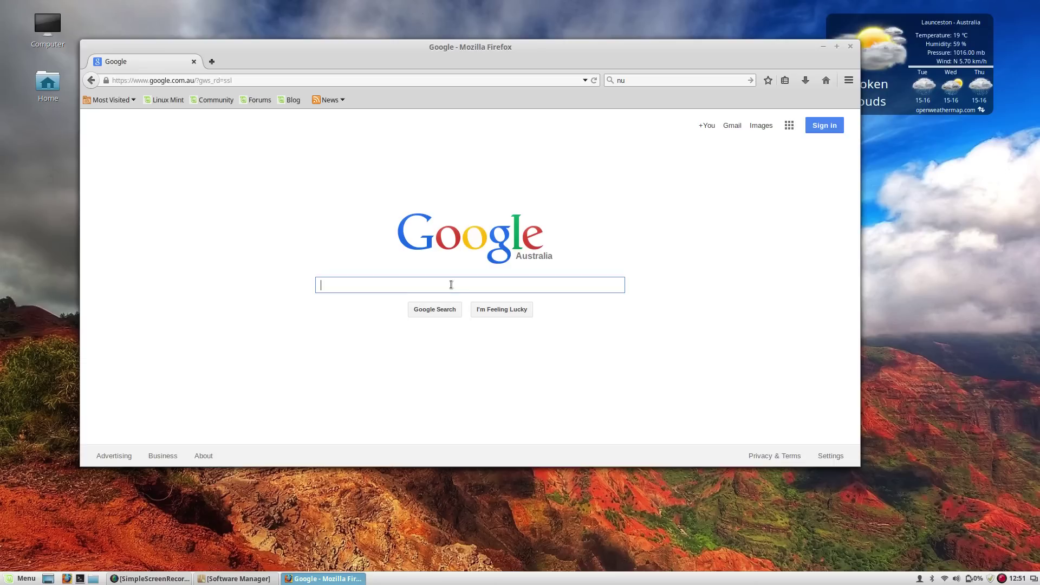
type("nuvo")
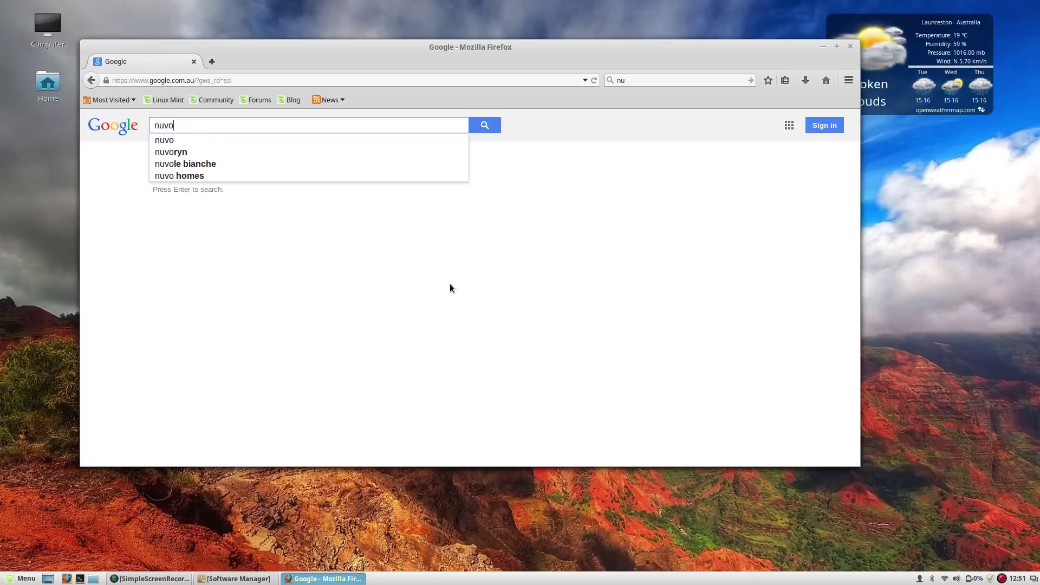
type("lua")
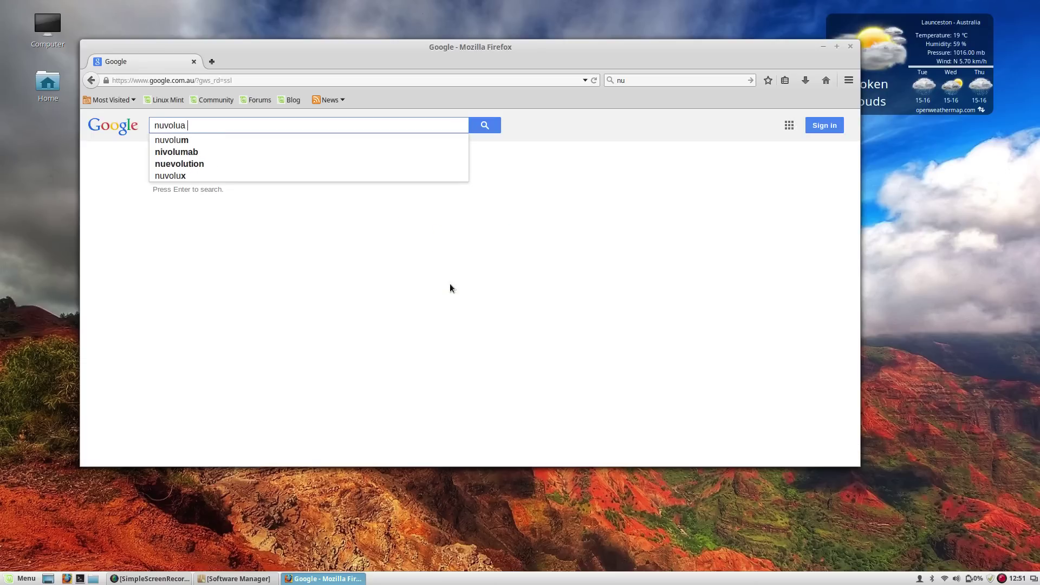
key("BackSpace")
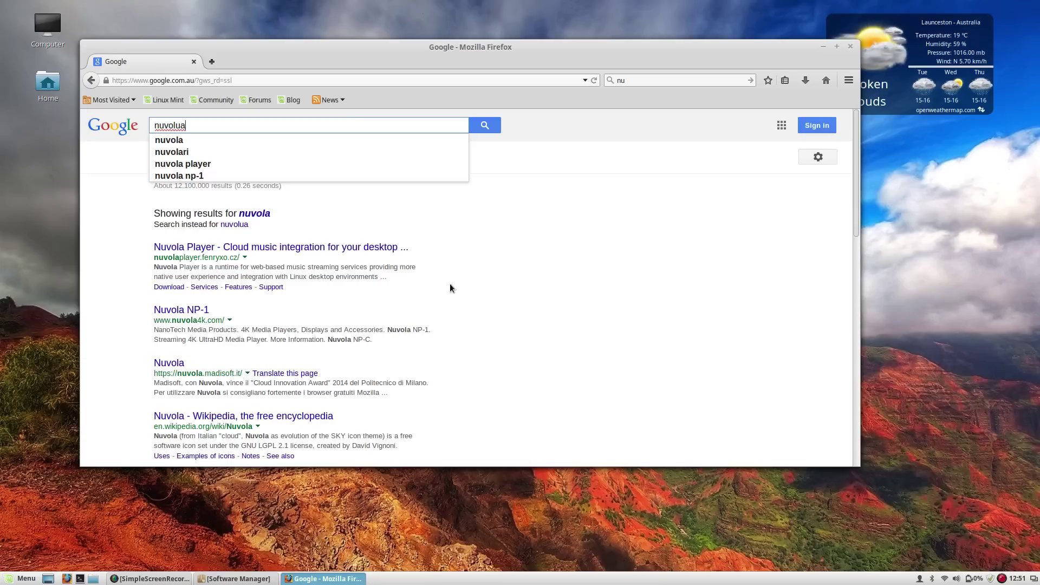
key("Down")
key("Return")
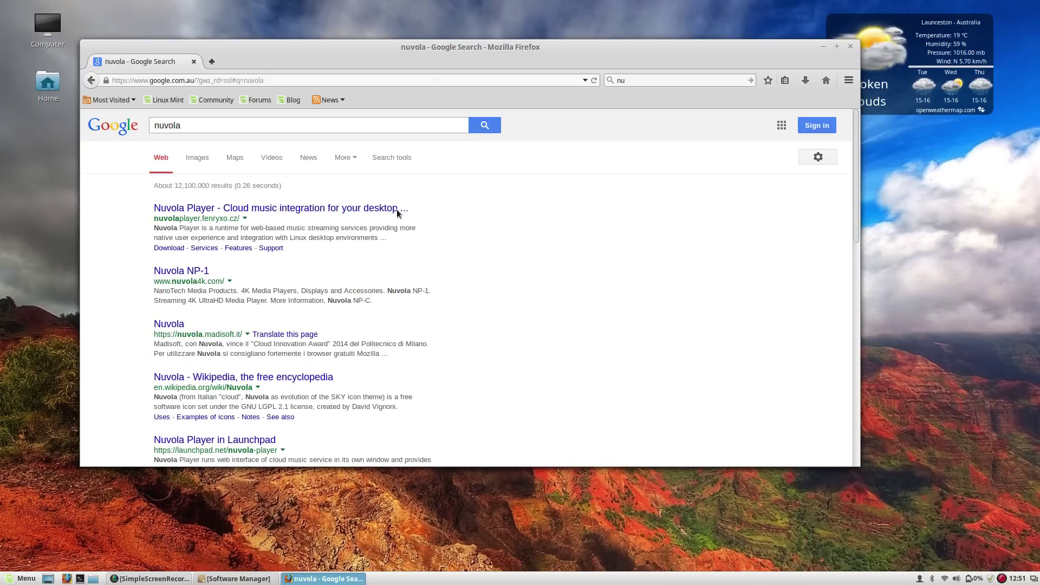
Step: Open the Nuvola Player official site result and scroll down its page
left_click(316, 208)
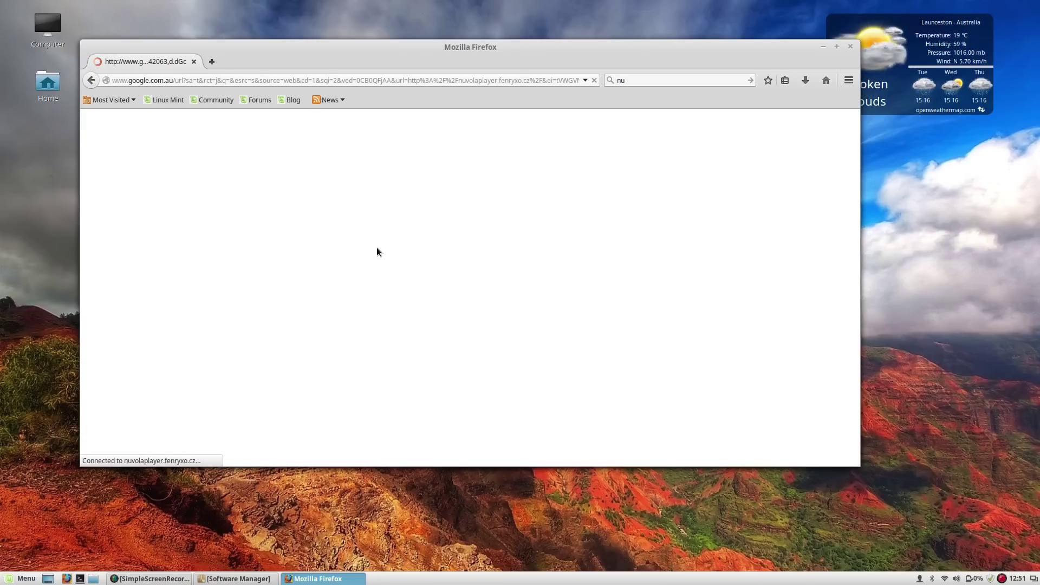
left_click_drag(382, 48, 381, 30)
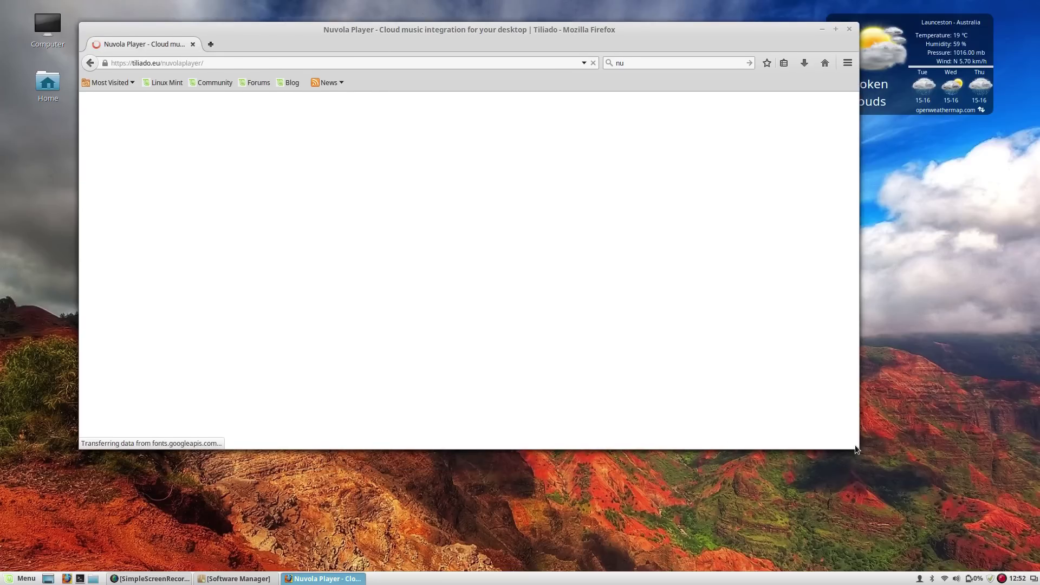
scroll(713, 370, "down", 2)
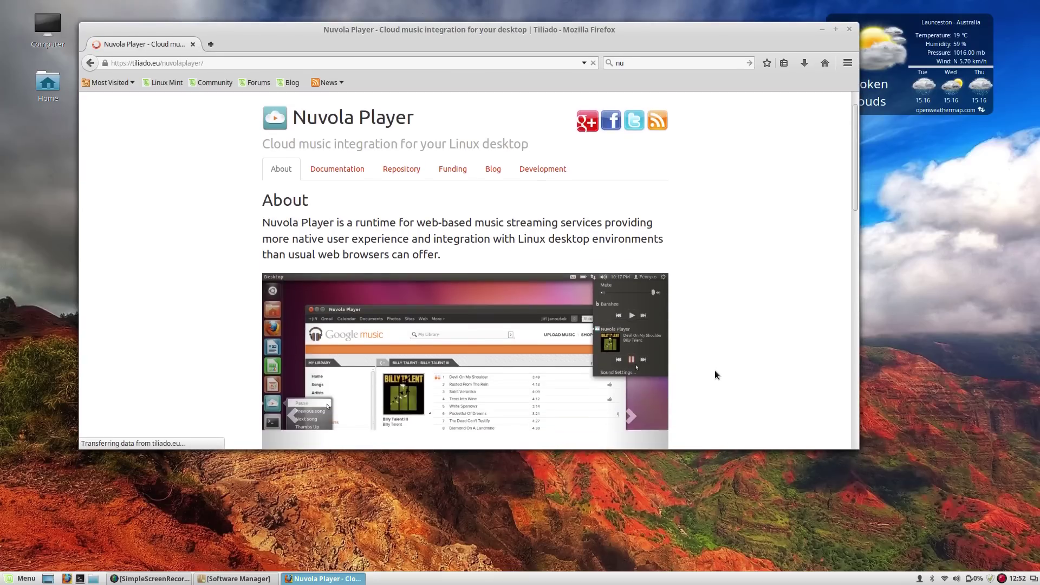
scroll(714, 370, "down", 2)
scroll(714, 369, "down", 3)
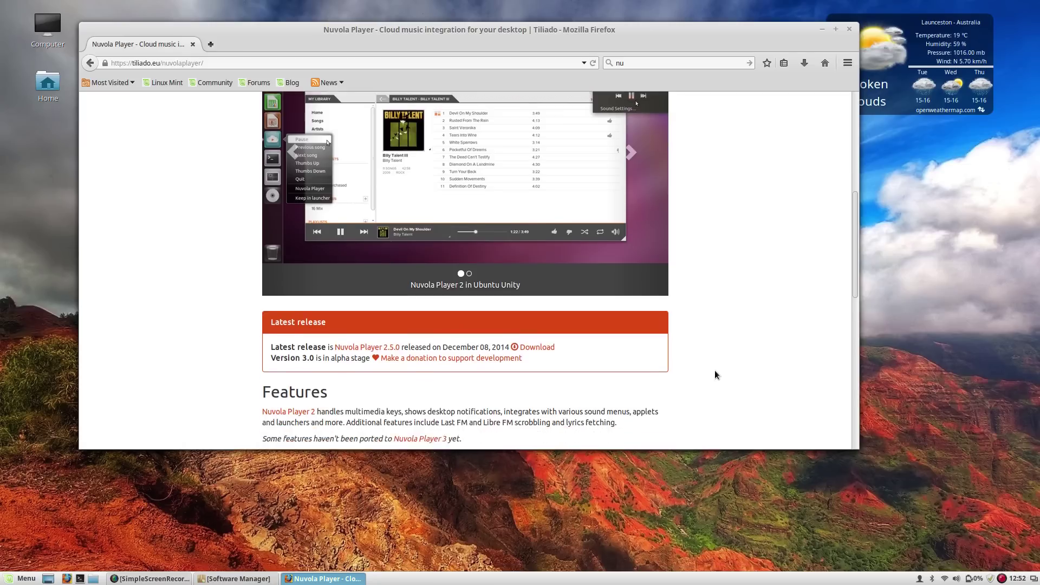
scroll(715, 372, "down", 4)
Step: Open Nuvola Player's installation instructions with a terminal placed beside them
left_click(590, 379)
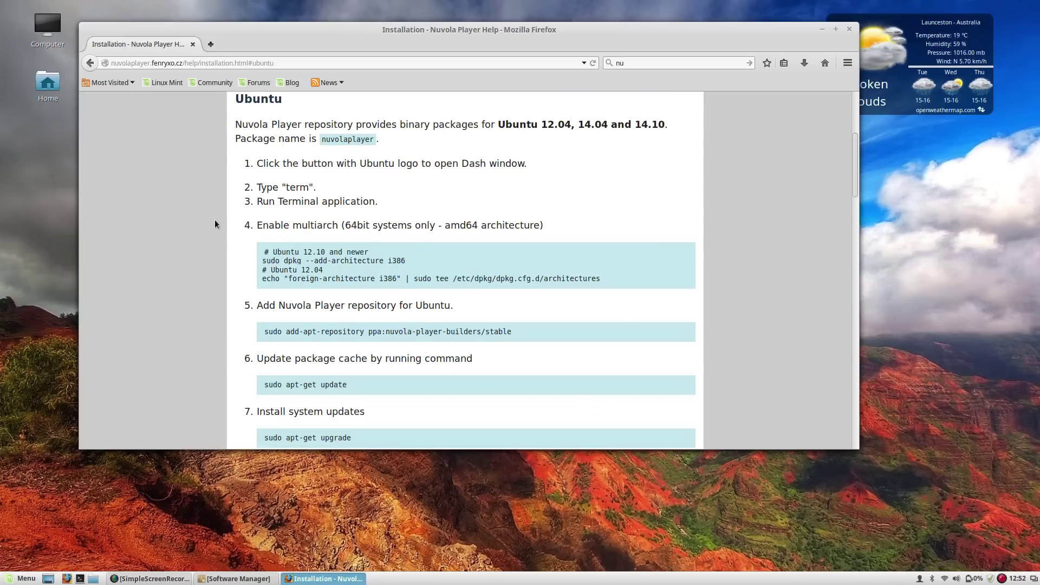
scroll(211, 223, "down", 1)
scroll(210, 223, "down", 1)
scroll(206, 223, "up", 1)
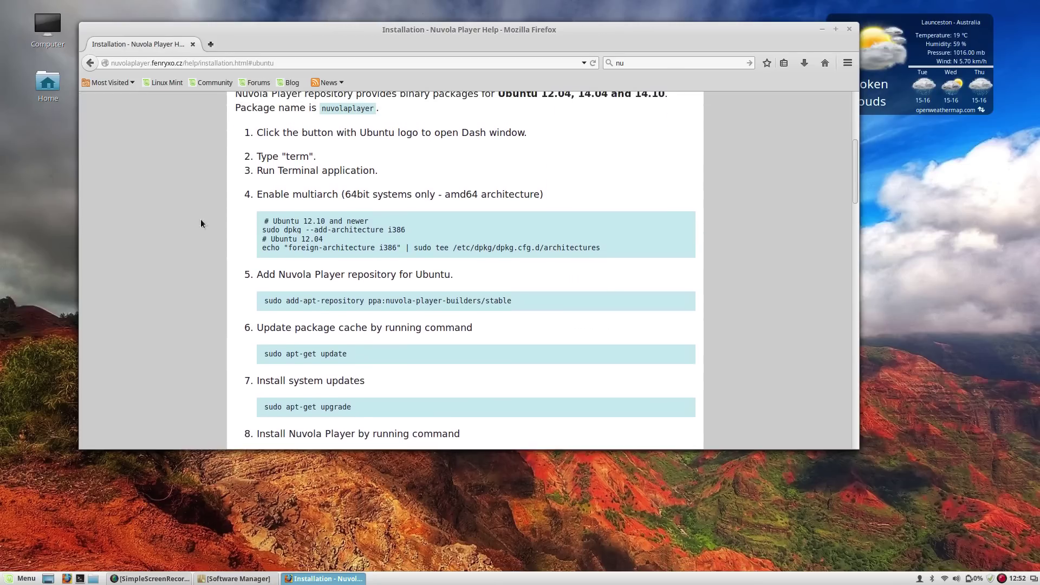
scroll(196, 224, "down", 1)
key("ctrl+alt+t")
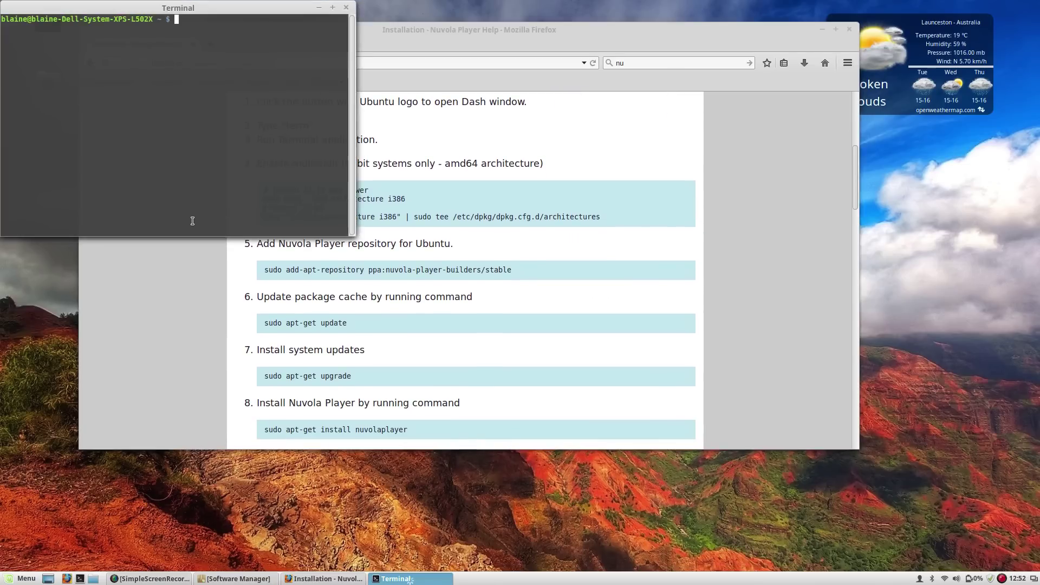
left_click_drag(183, 14, 810, 206)
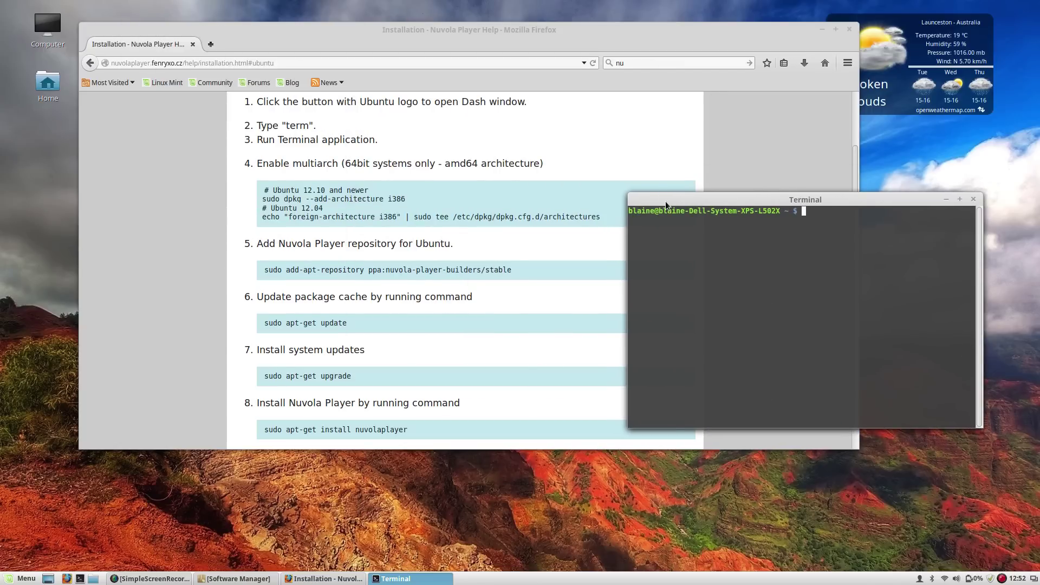
left_click_drag(665, 201, 719, 192)
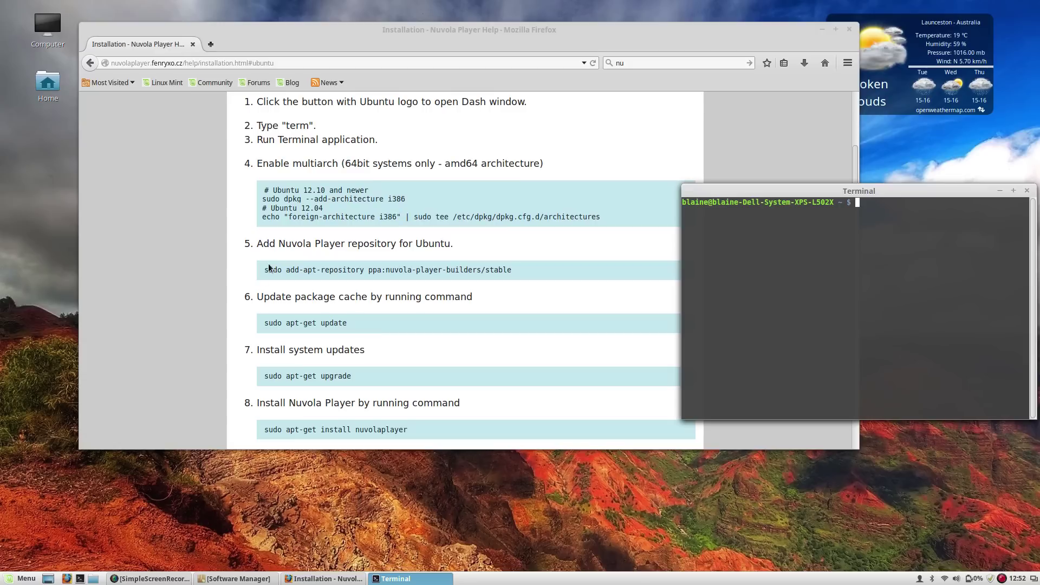
Step: Run the copied add-apt-repository ppa:nuvola-player-builders/stable command with the password, and confirm
left_click_drag(258, 270, 547, 281)
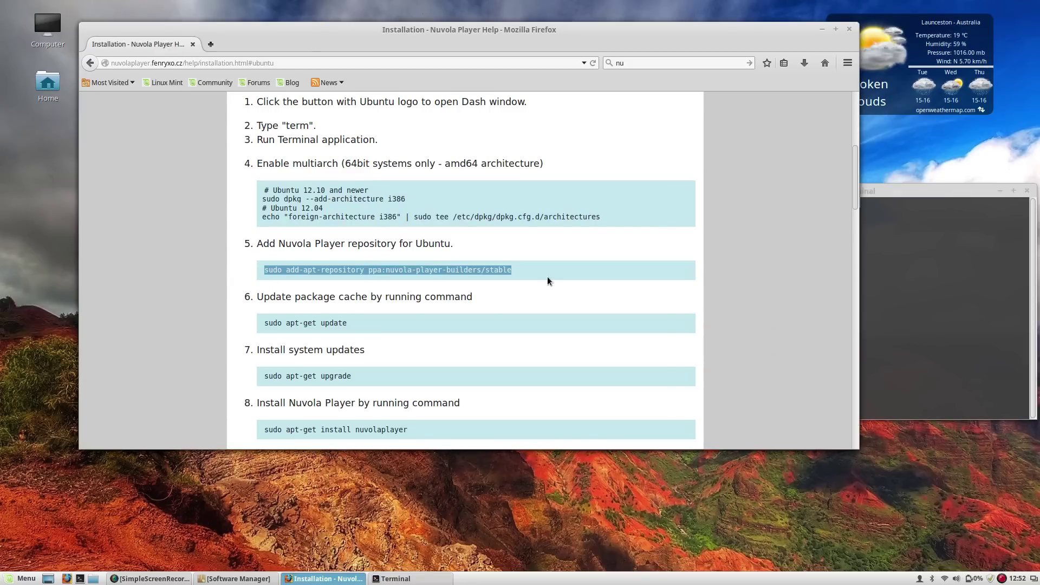
left_click(909, 216)
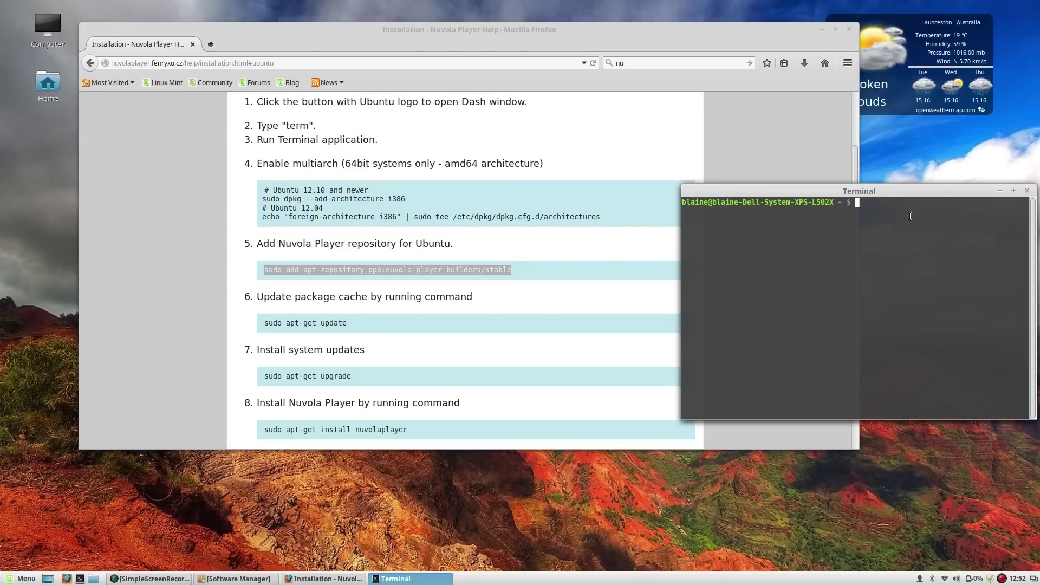
right_click(872, 203)
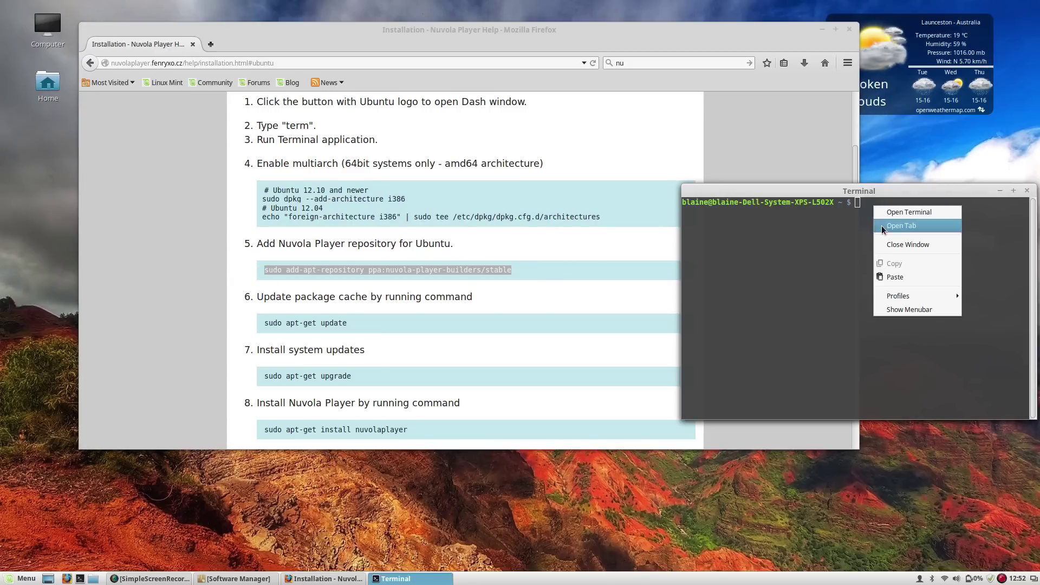
key("Return")
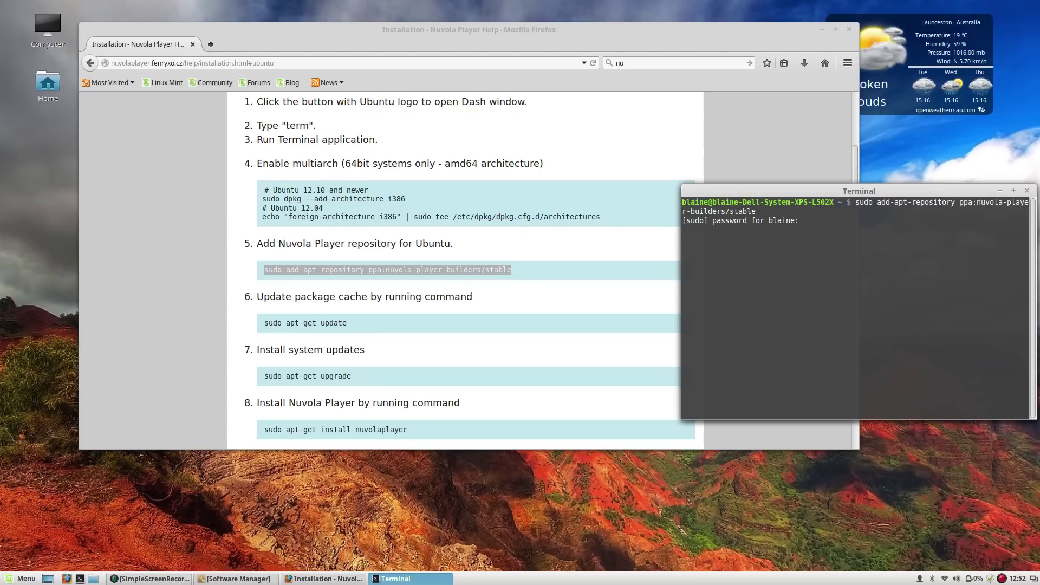
key("Return")
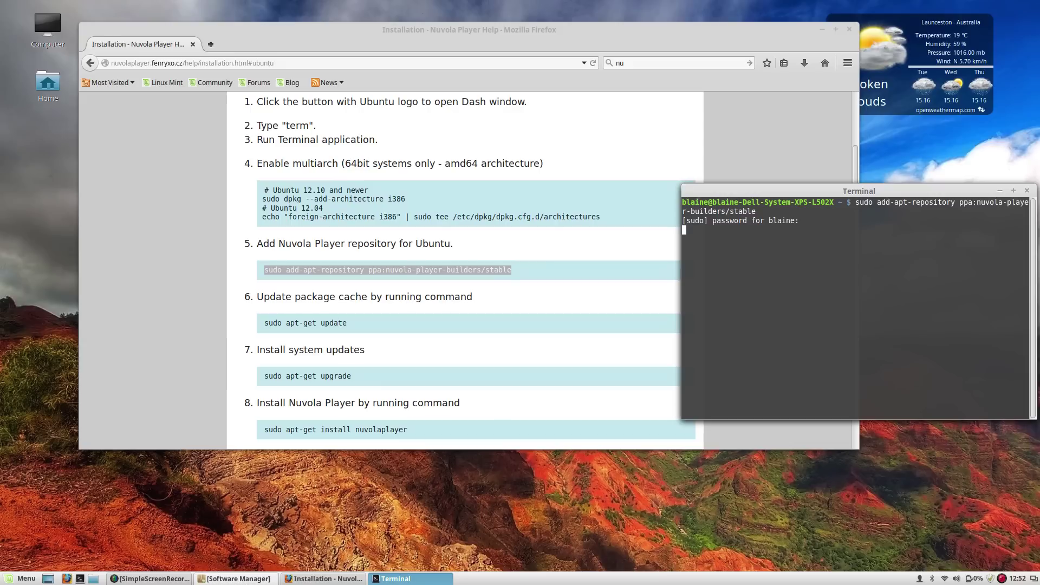
left_click(238, 579)
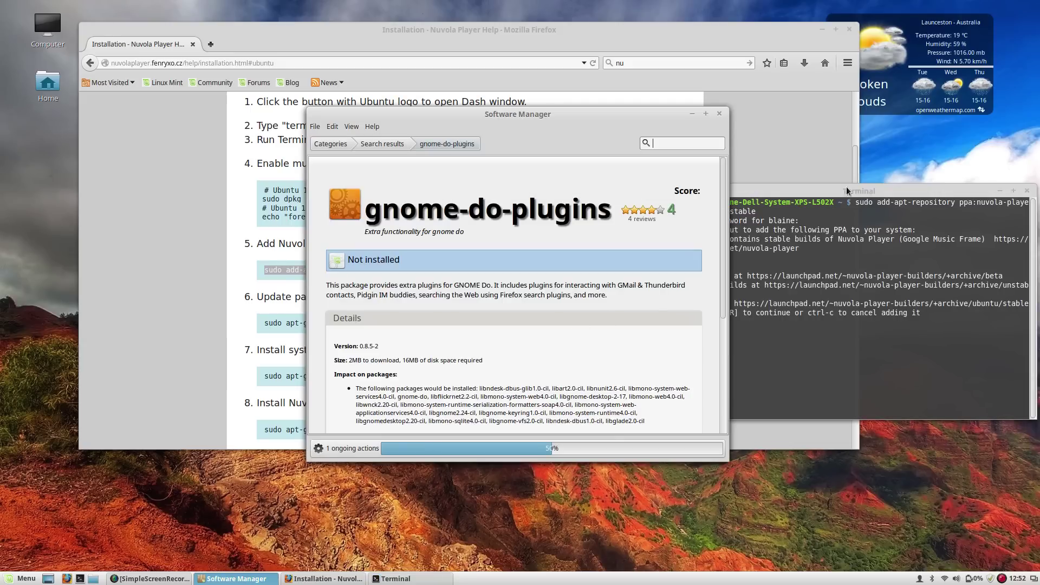
left_click(886, 192)
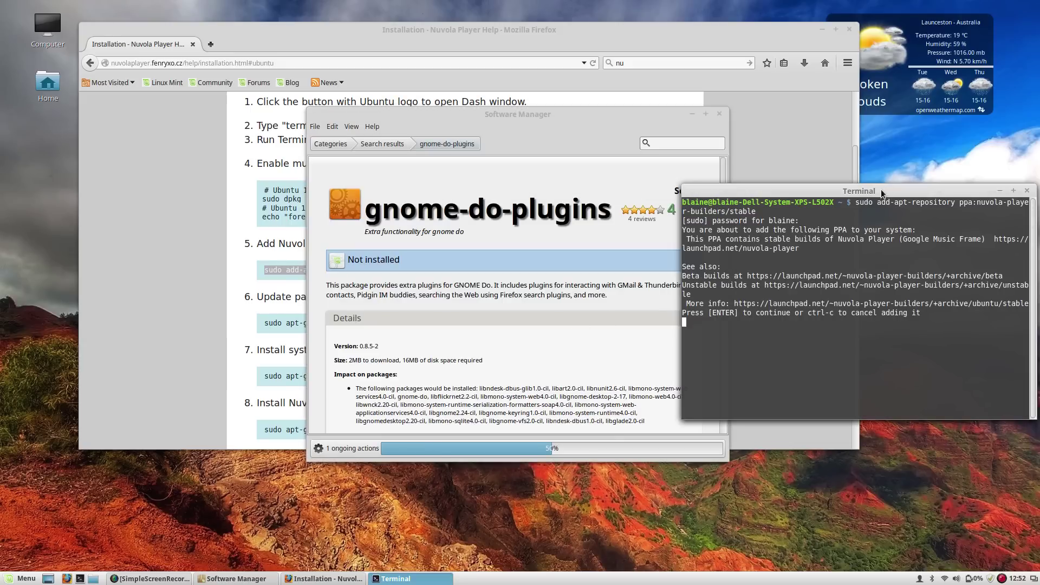
key("Return")
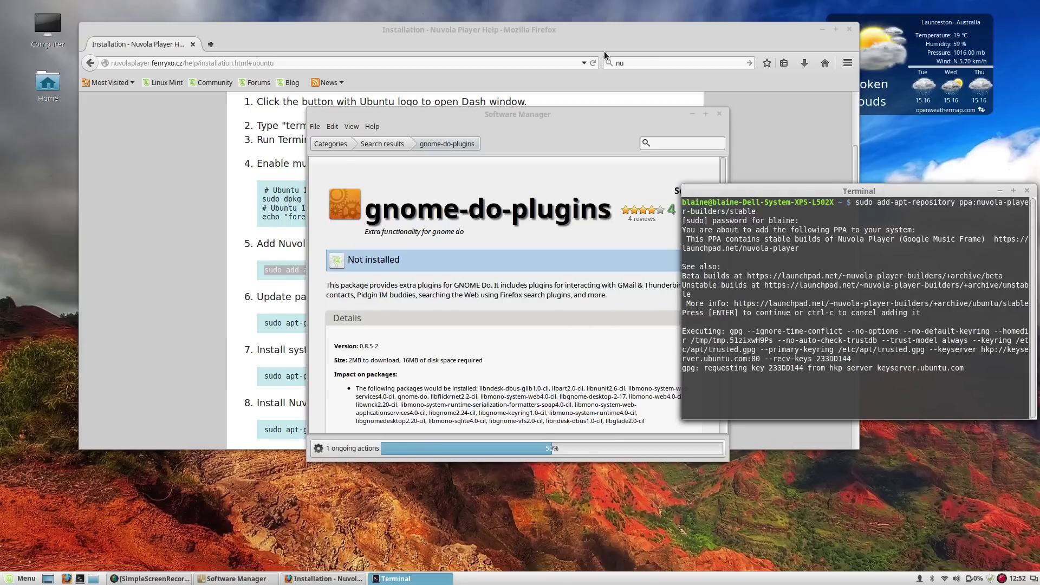
Step: Copy 'sudo apt-get update' from the page and run it in the terminal
left_click(605, 55)
left_click(355, 332)
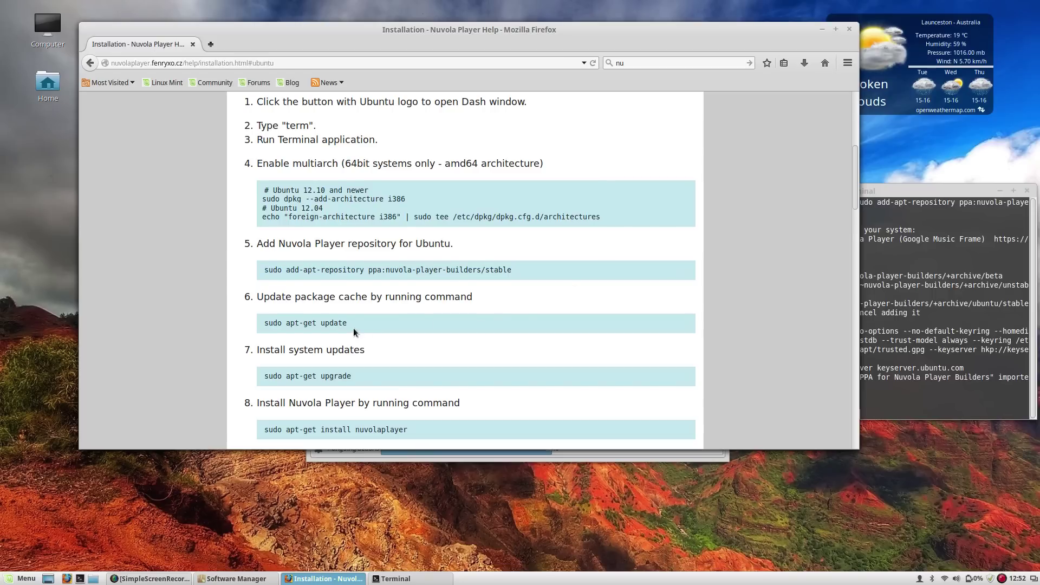
left_click_drag(353, 328, 252, 329)
key("ctrl+c")
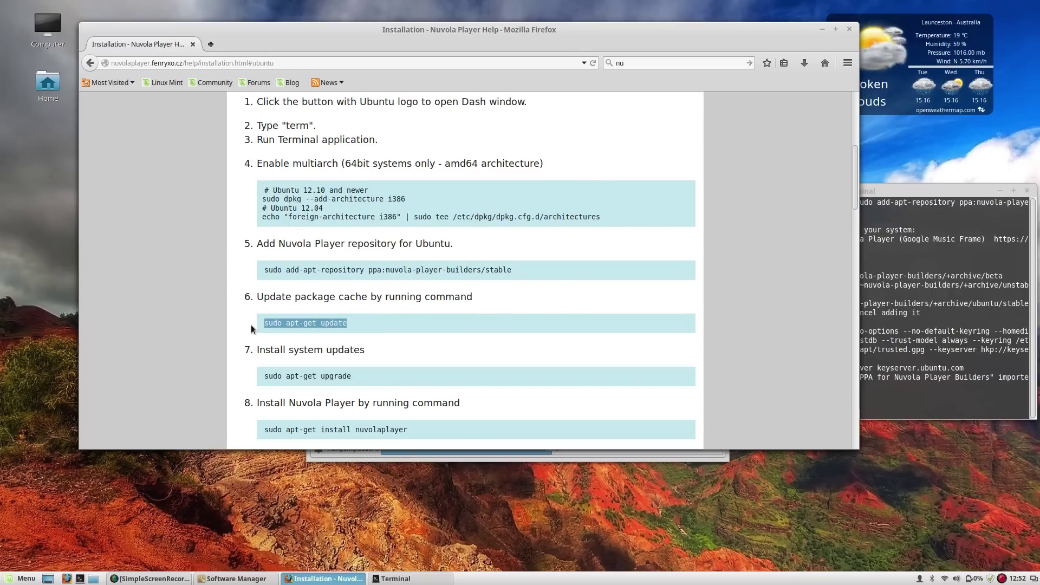
left_click(895, 205)
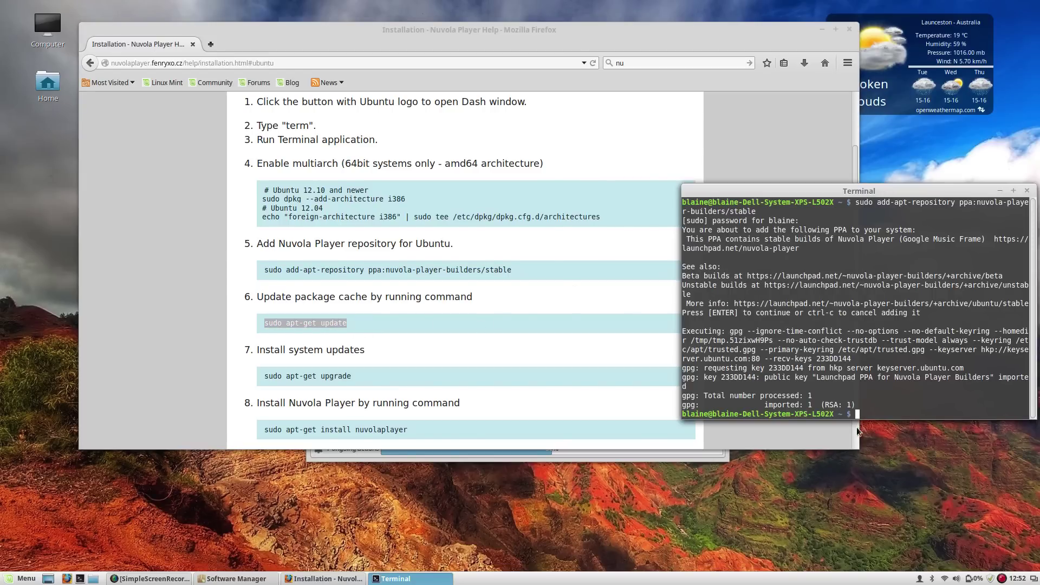
right_click(876, 411)
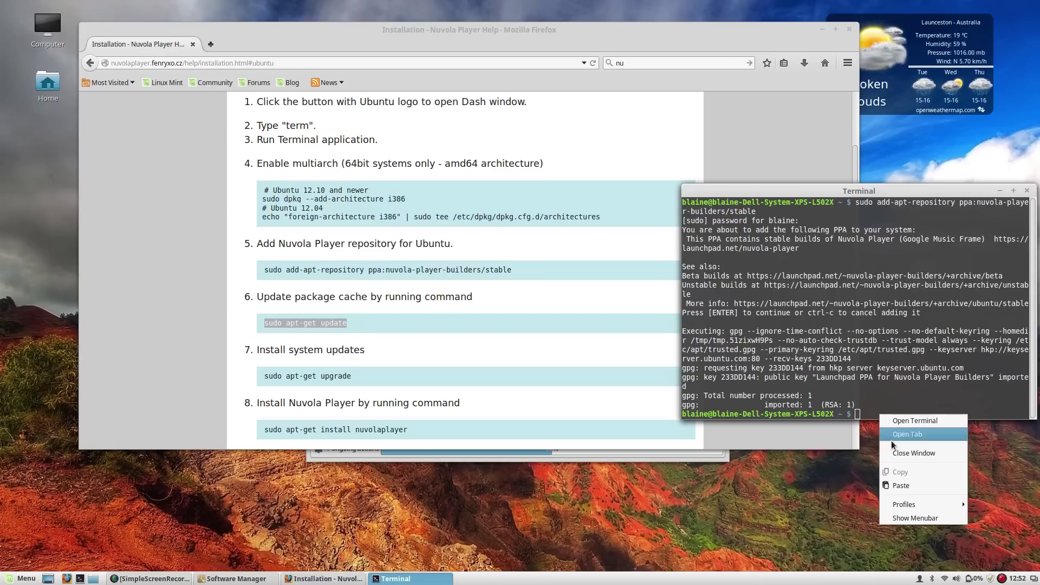
left_click(900, 488)
key("Return")
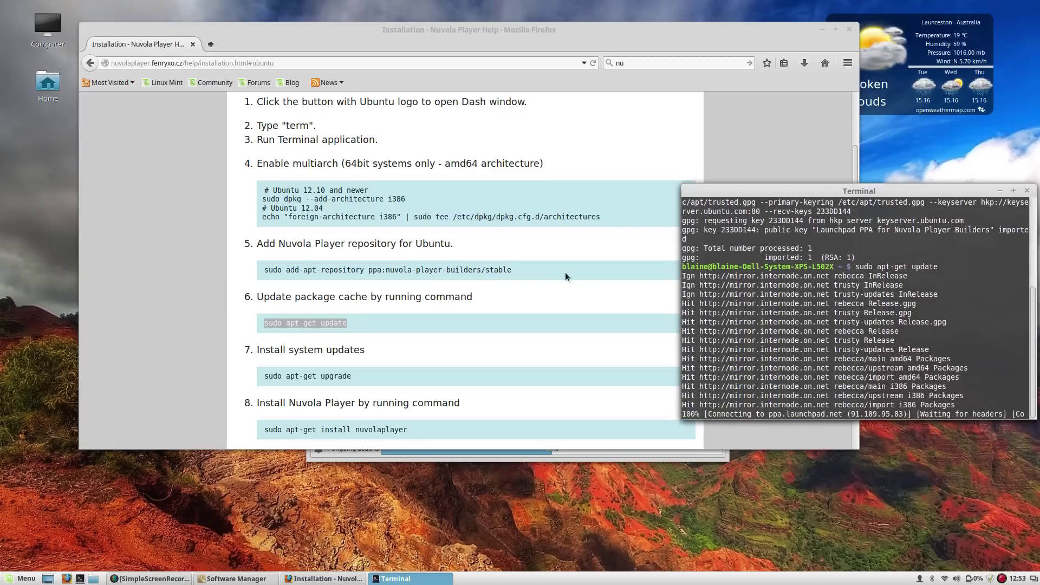
Step: Run the copied 'sudo apt-get install nuvolaplayer' command and confirm with y
left_click(315, 377)
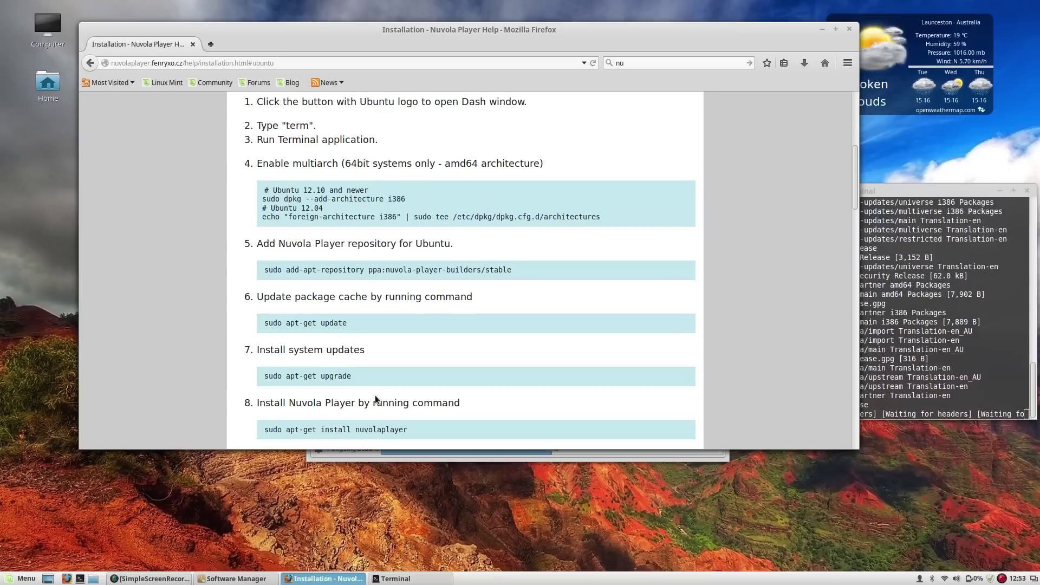
scroll(344, 399, "down", 2)
left_click_drag(410, 370, 245, 371)
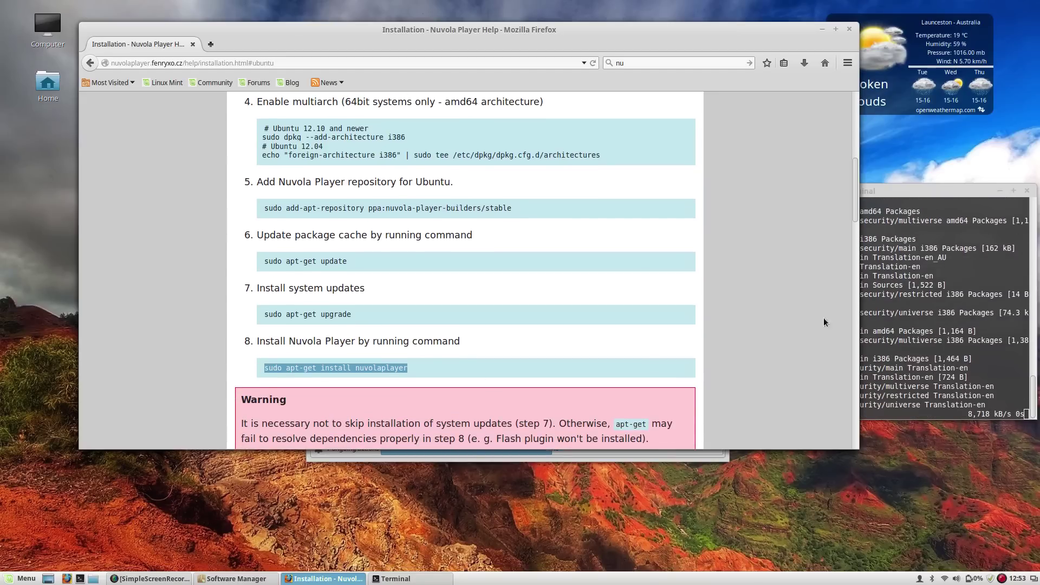
left_click(864, 404)
right_click(866, 423)
key("Escape")
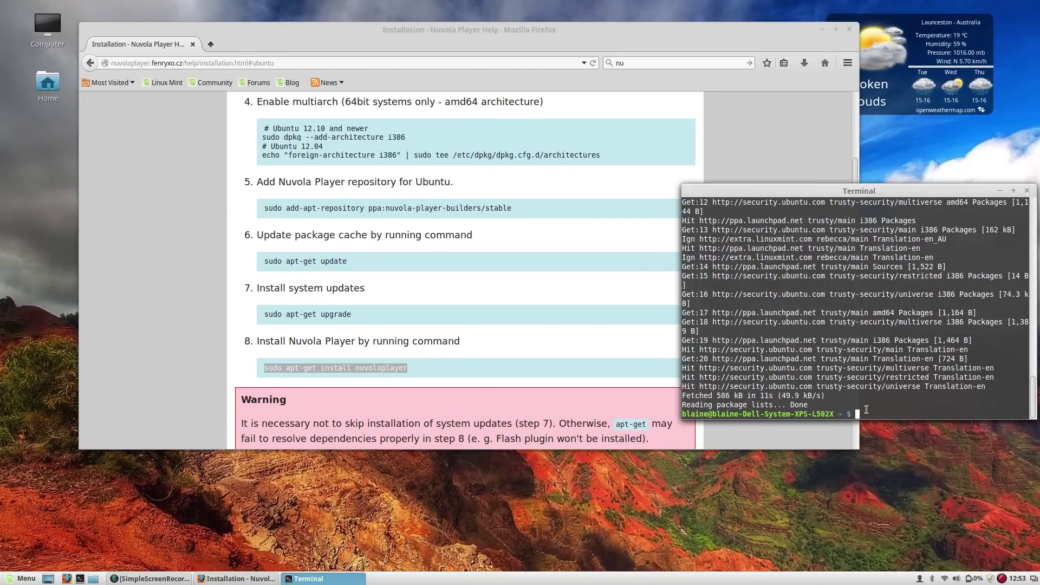
right_click(867, 412)
left_click(883, 484)
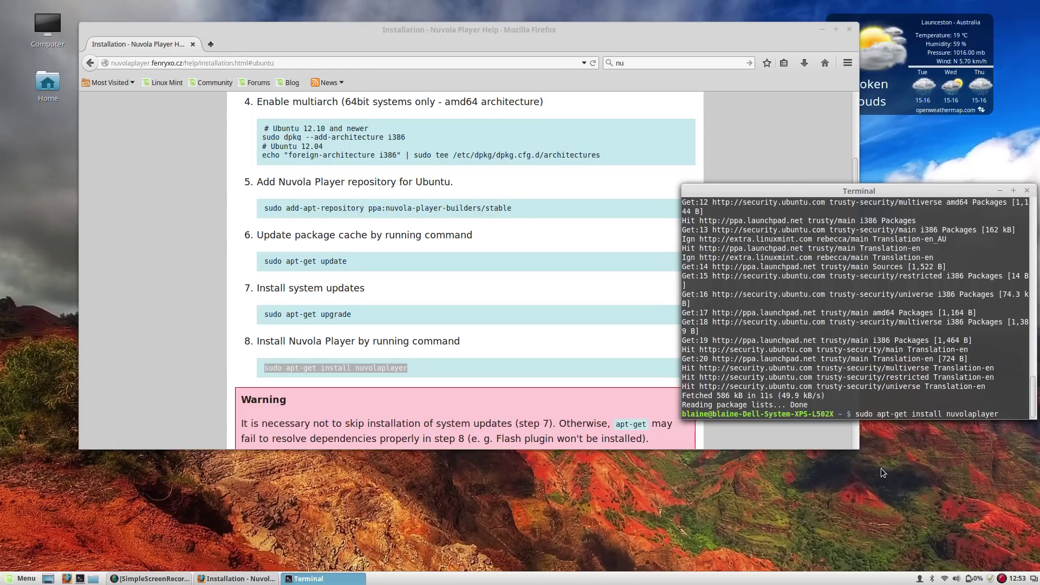
key("Return")
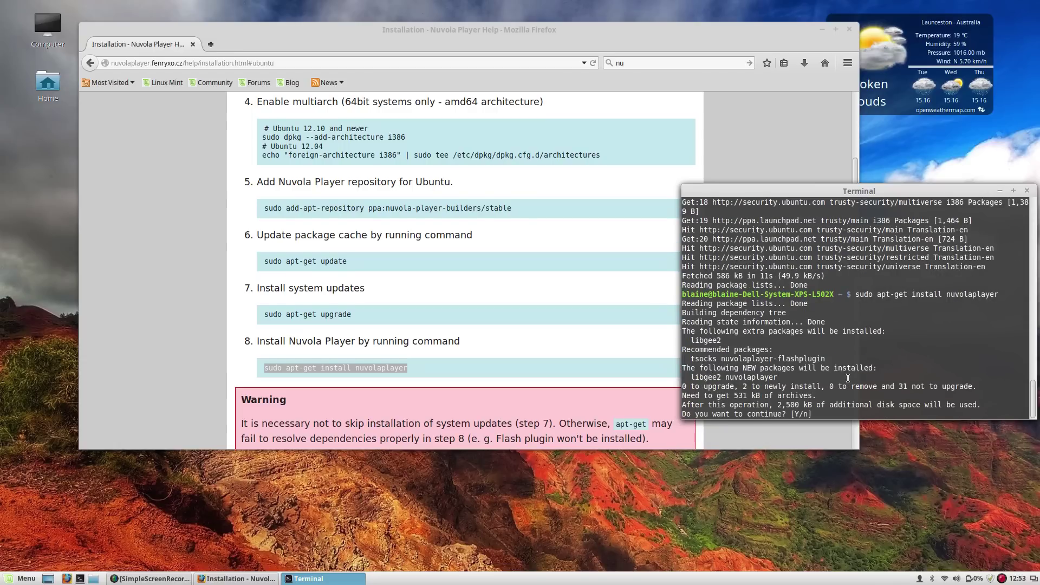
type("y")
key("Return")
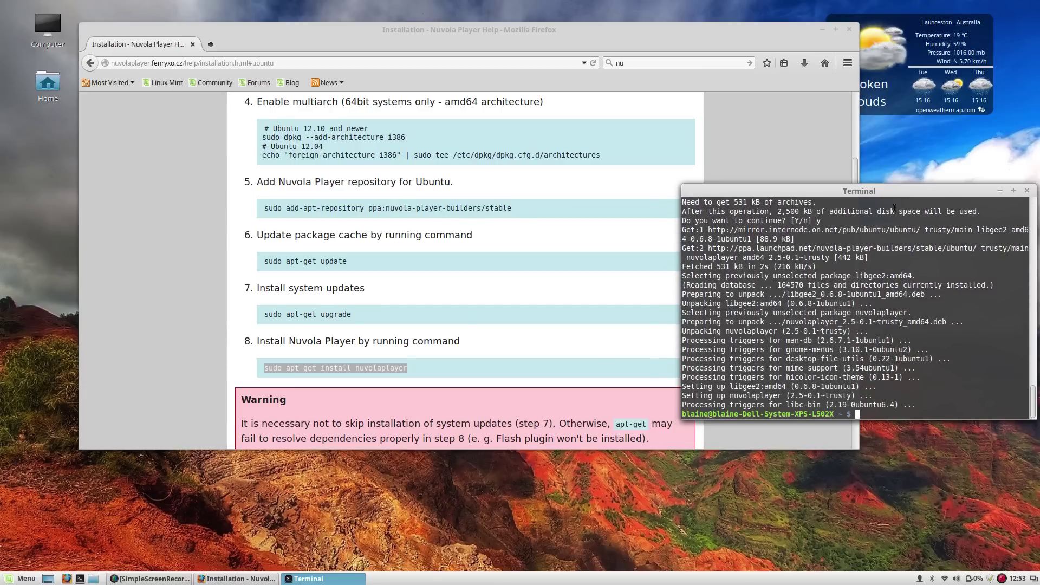
Step: Close the terminal and enter opera in Firefox's web search box
left_click(1027, 192)
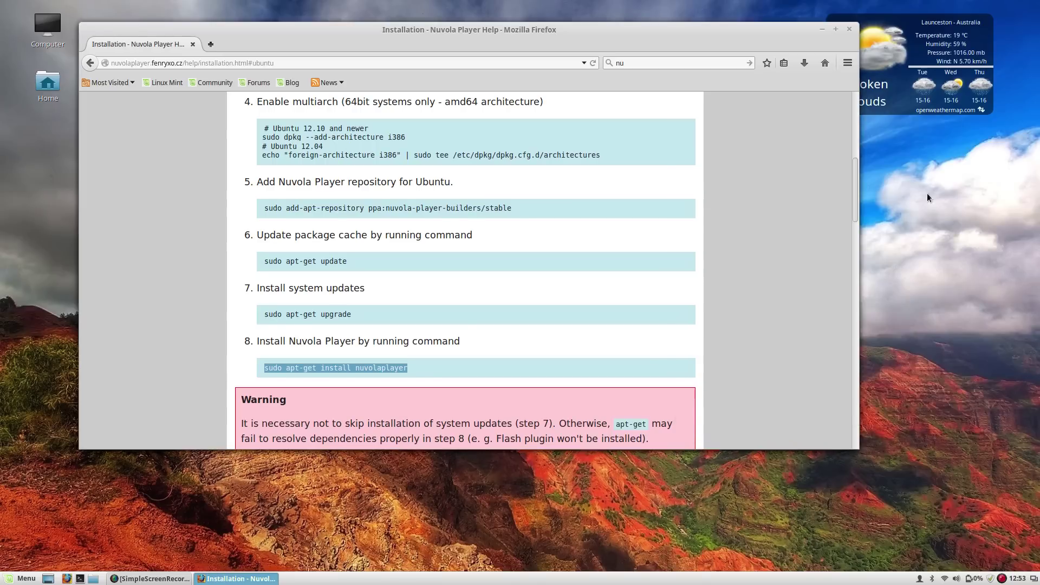
left_click(640, 65)
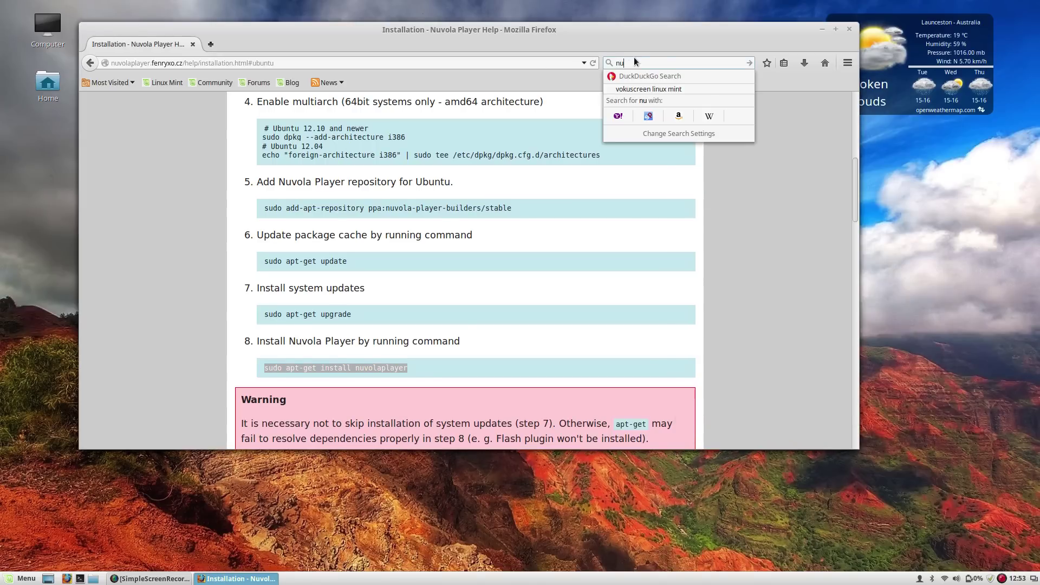
key("BackSpace")
key("BackSpace")
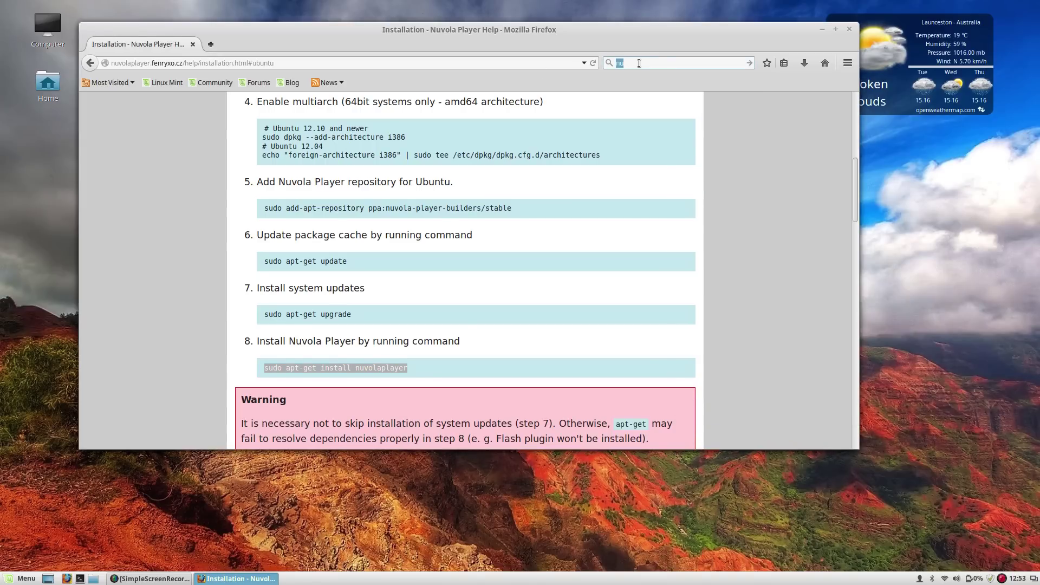
type("opera")
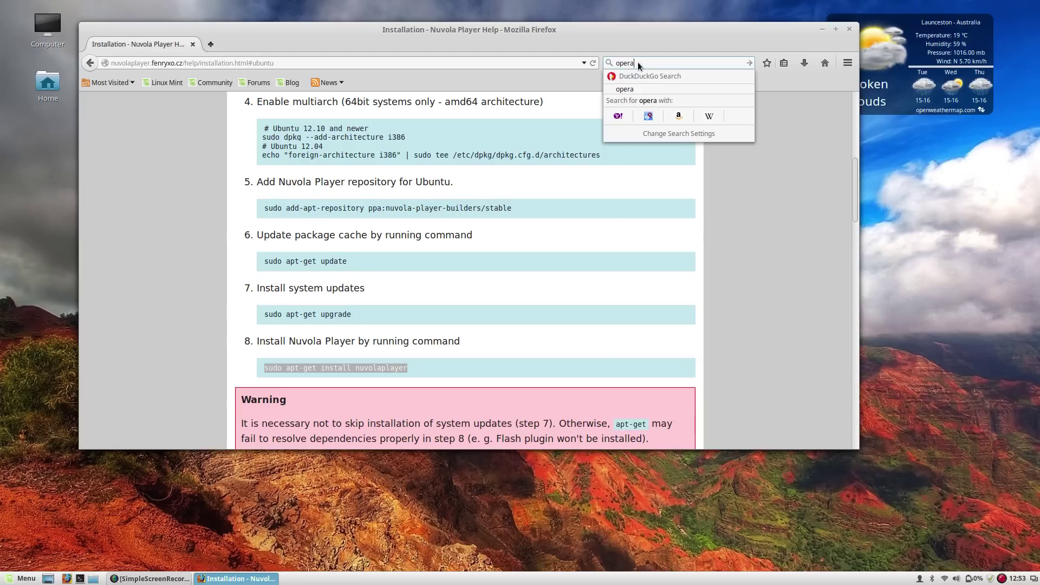
Step: Go back to the search results and save opera-stable_26.0.1656.32_amd64.deb
left_click(92, 63)
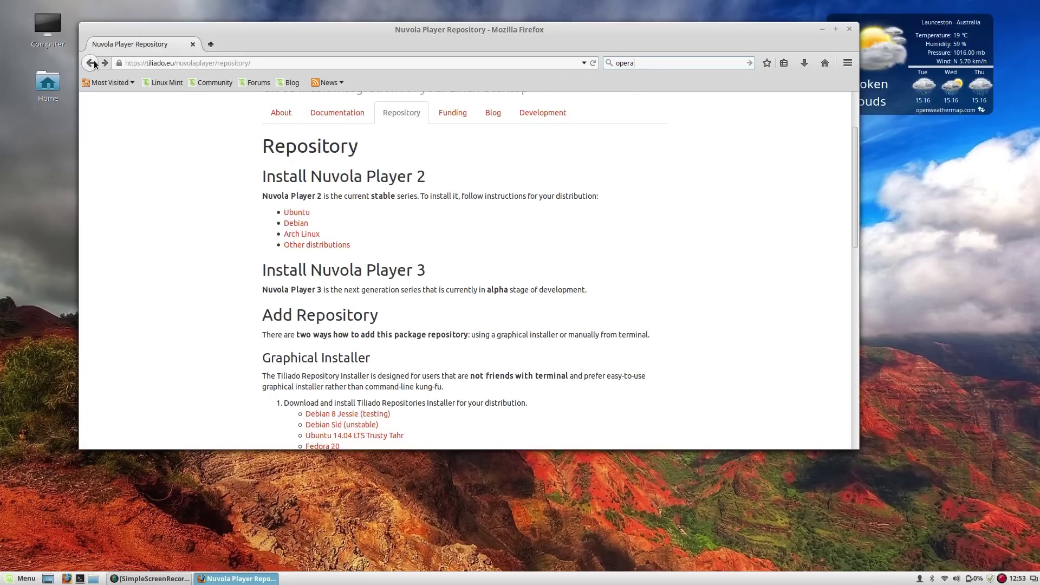
left_click(93, 63)
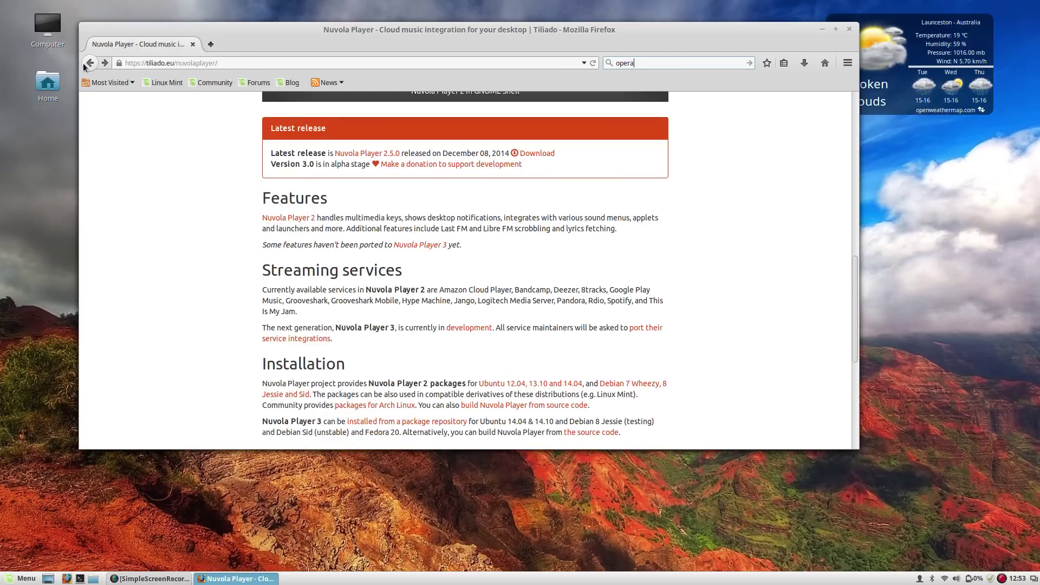
left_click(86, 64)
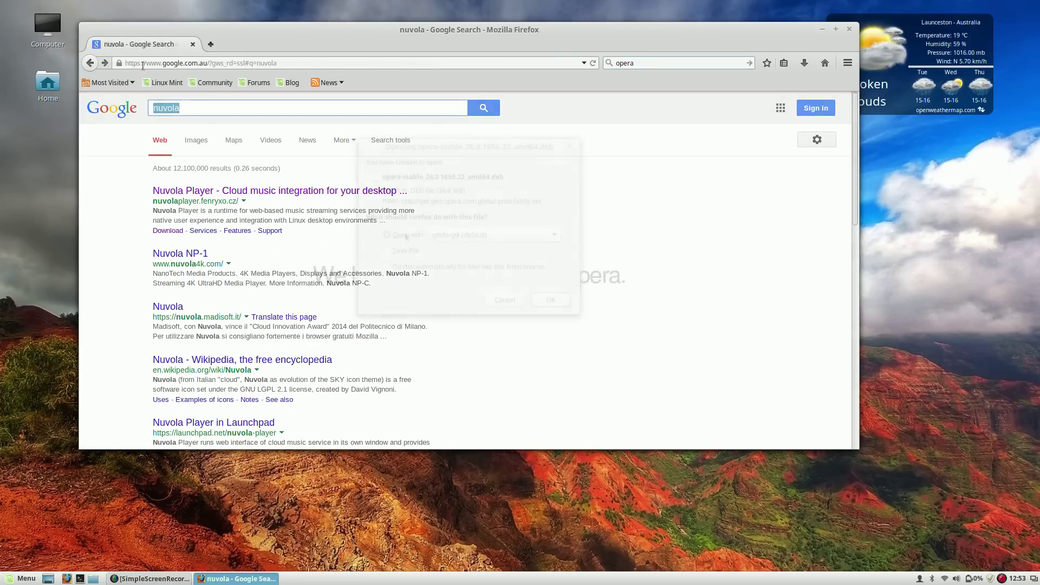
type("opea")
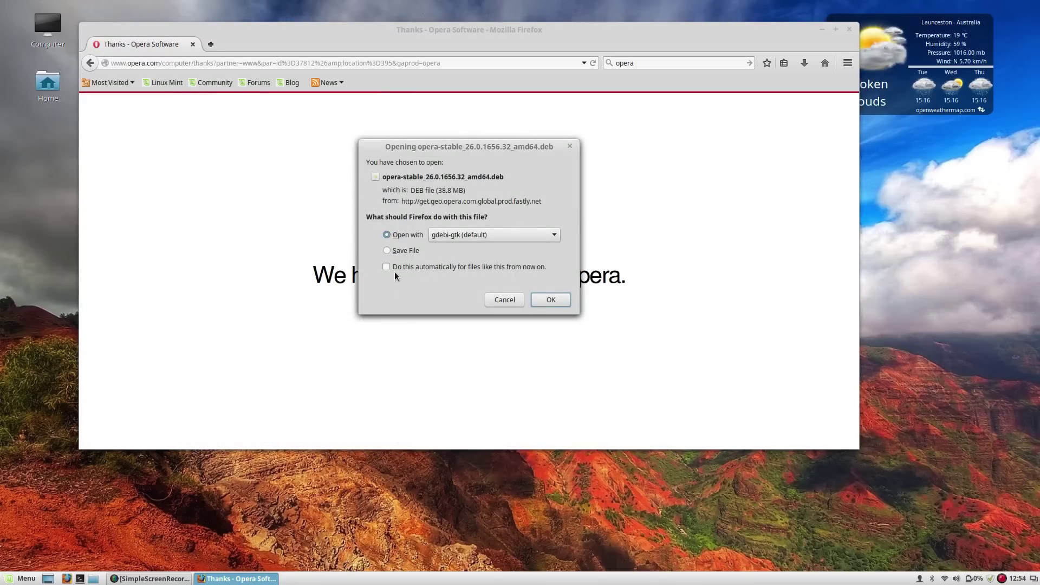
left_click(396, 256)
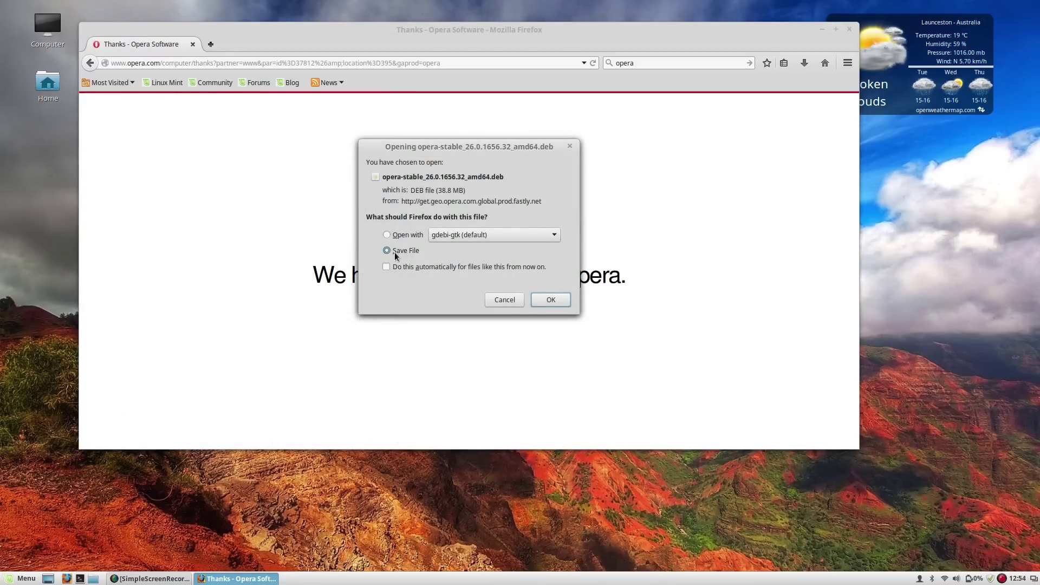
left_click(535, 301)
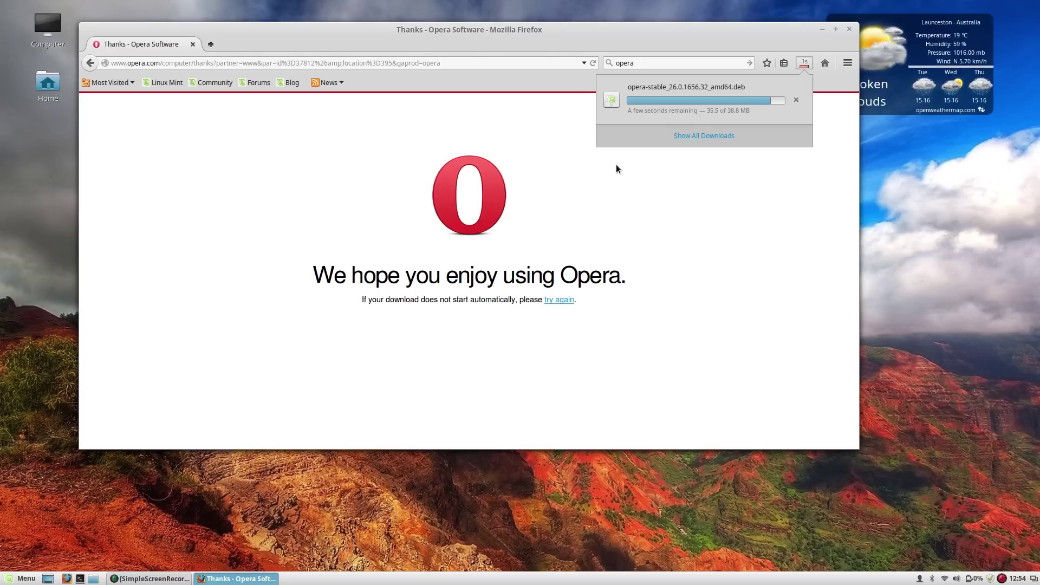
Step: Open the downloaded opera-stable package in GDebi Package Installer
left_click(626, 111)
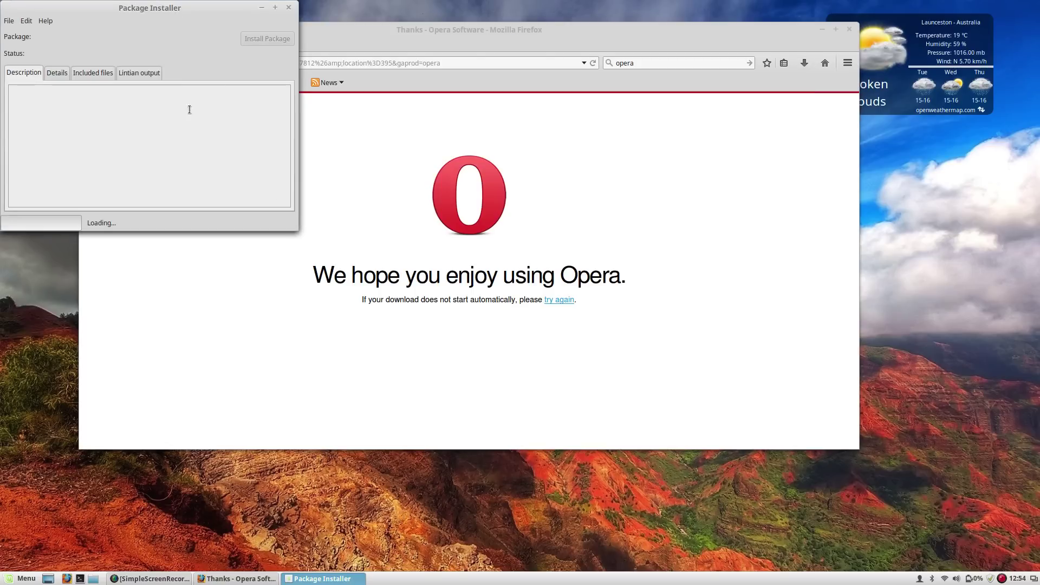
left_click_drag(155, 7, 184, 212)
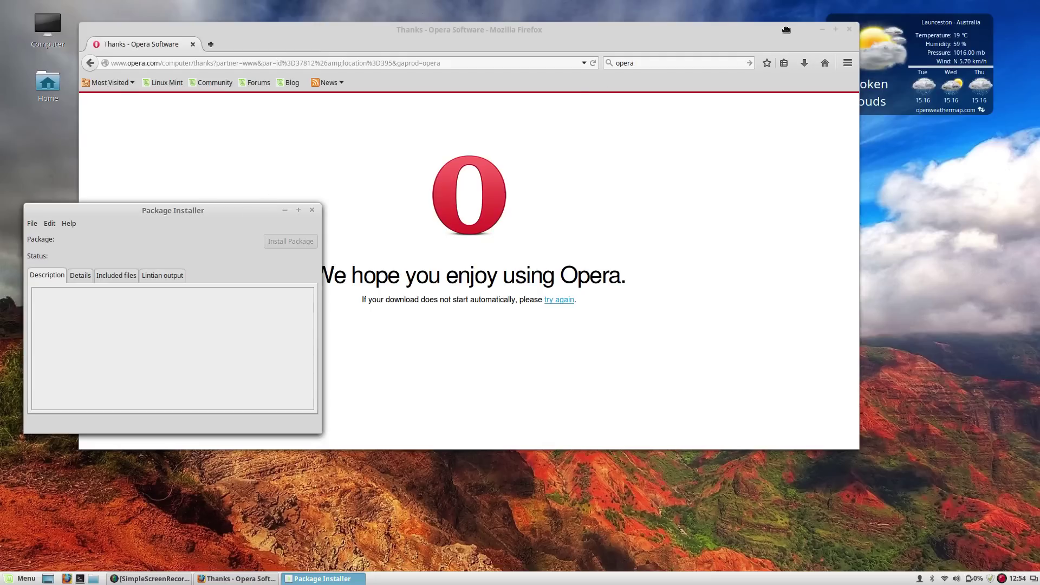
left_click(786, 30)
left_click(822, 29)
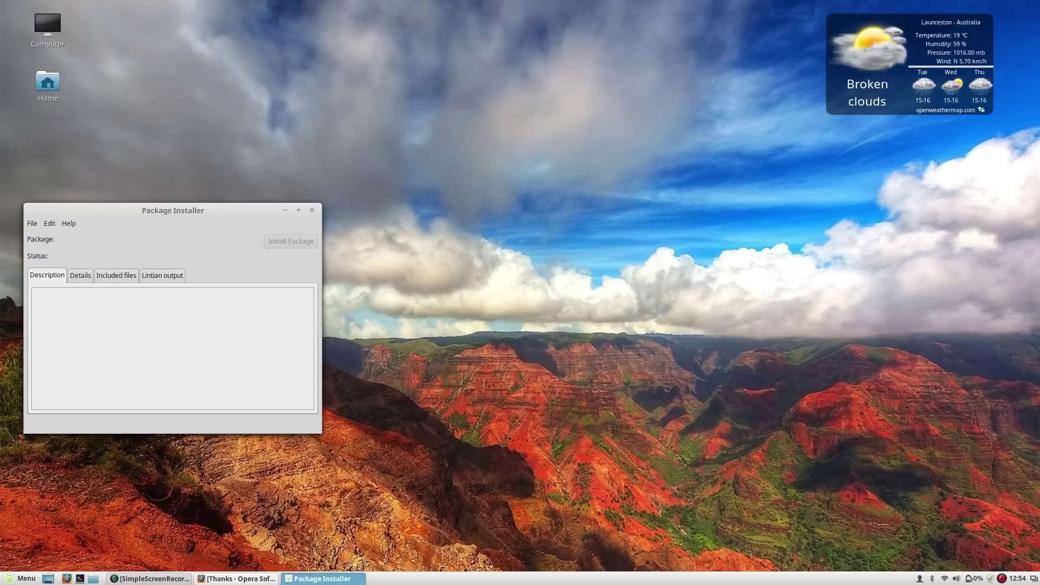
left_click(237, 579)
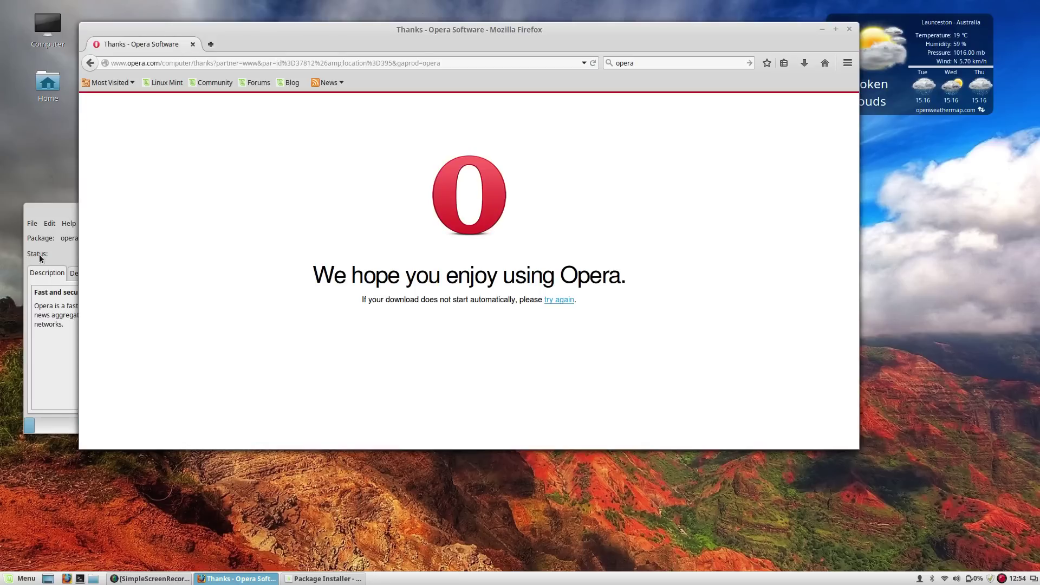
left_click(57, 211)
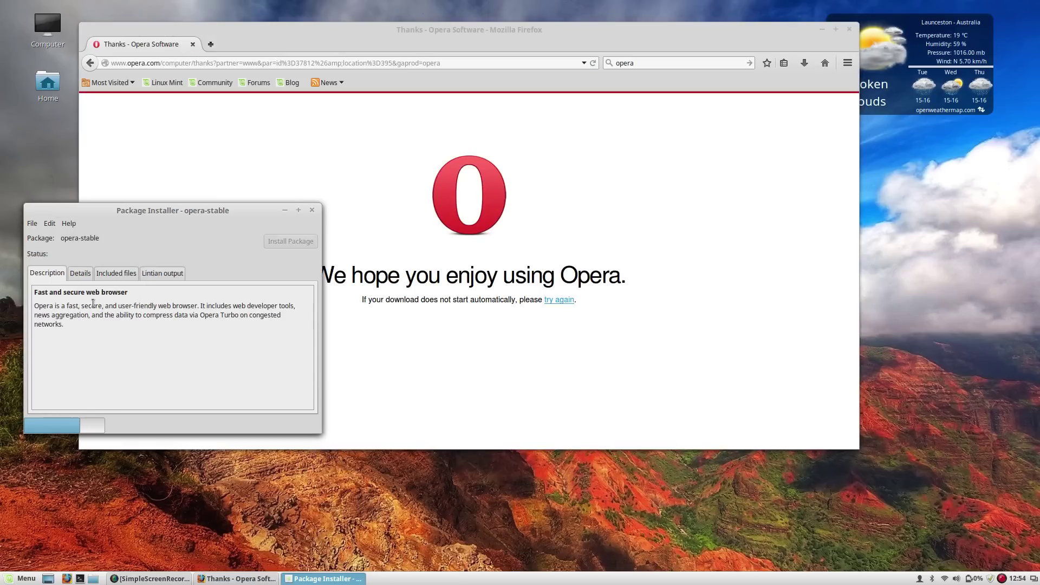
Step: Review opera-stable's Details tab, then install it with the administrator password
left_click(82, 274)
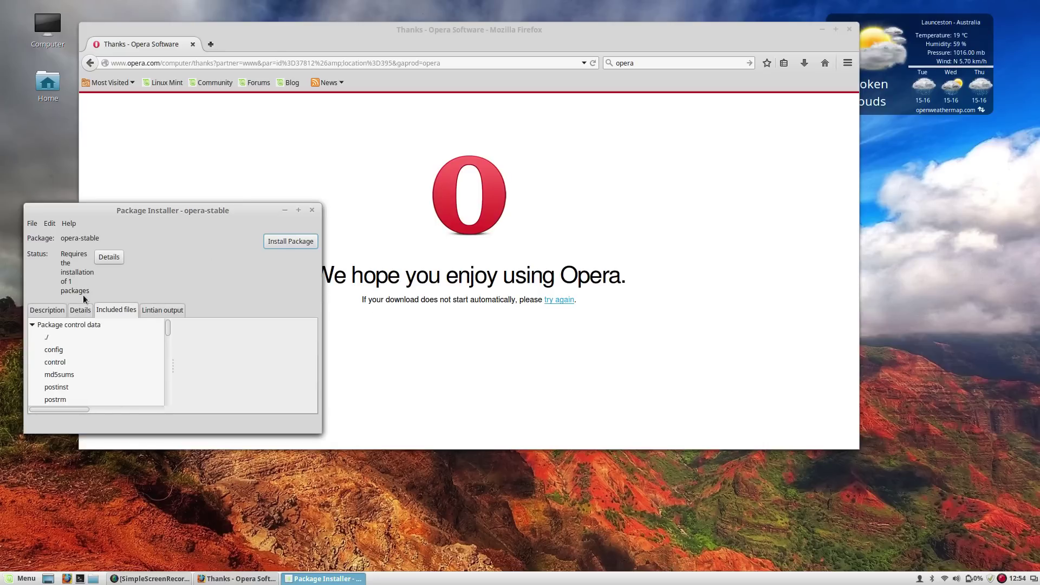
left_click(79, 311)
left_click(60, 311)
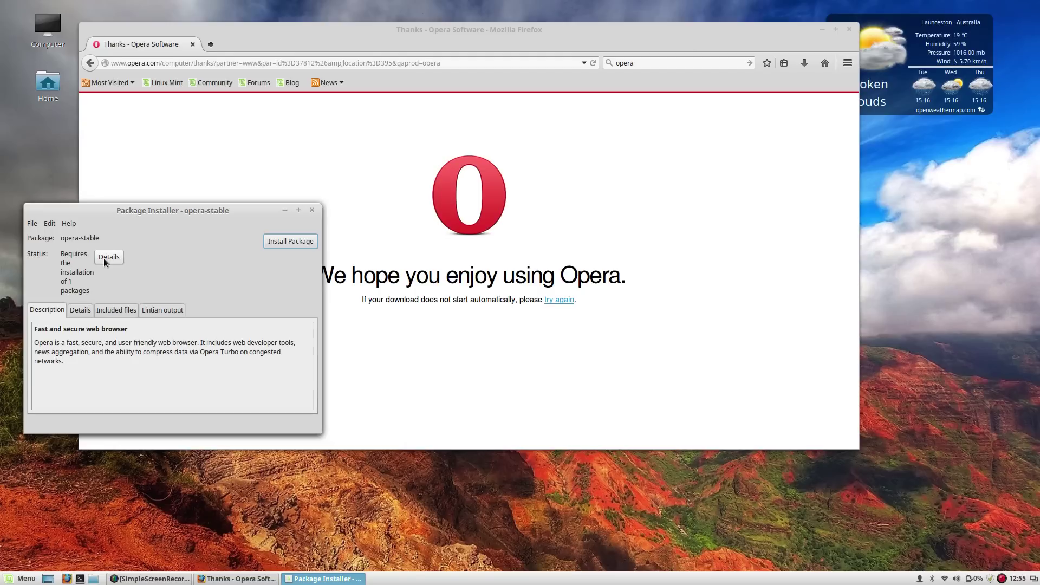
left_click(276, 244)
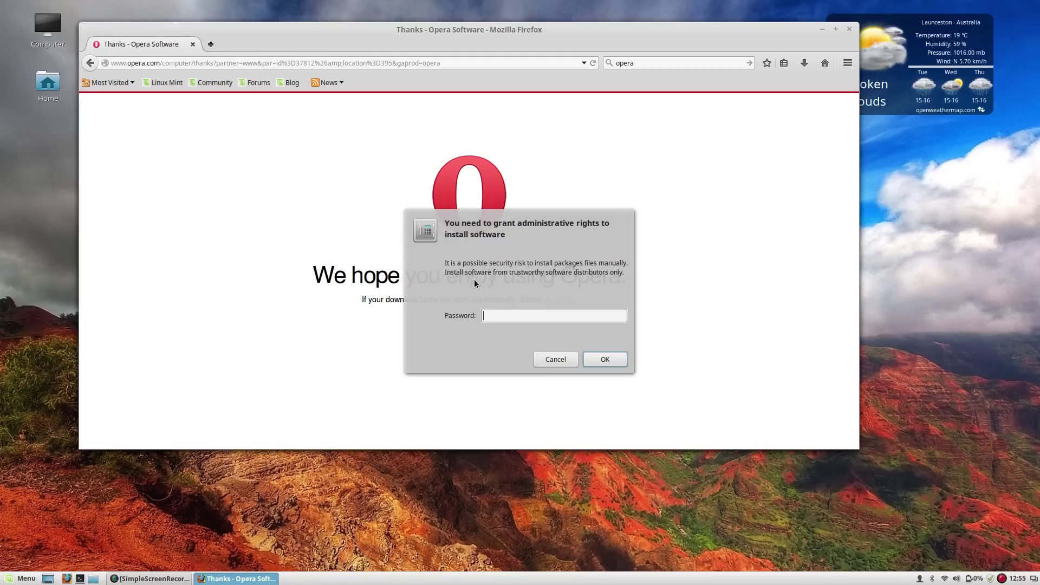
key("Return")
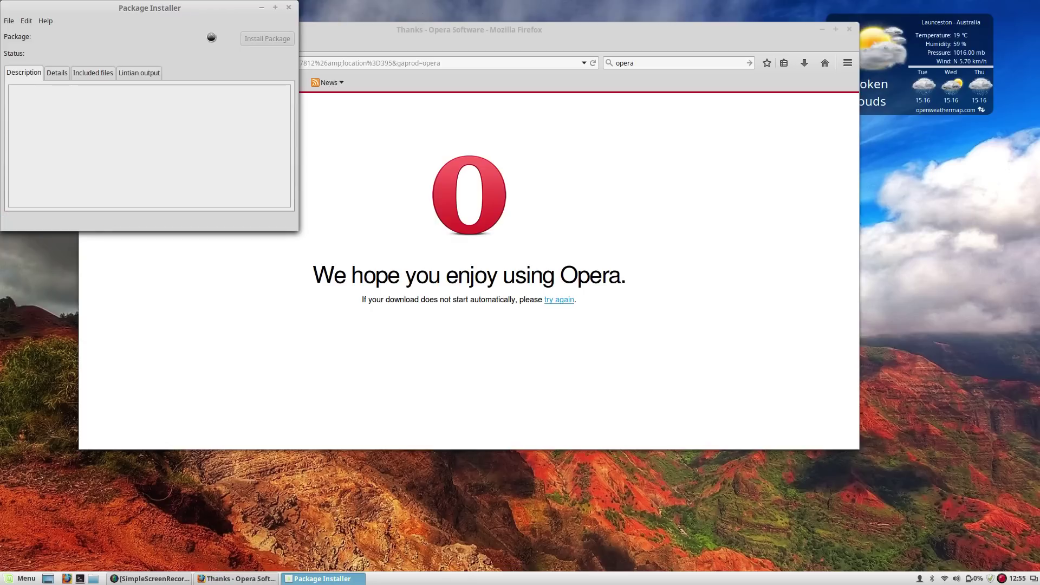
Step: Return Firefox to the earlier Google search results page
left_click(494, 45)
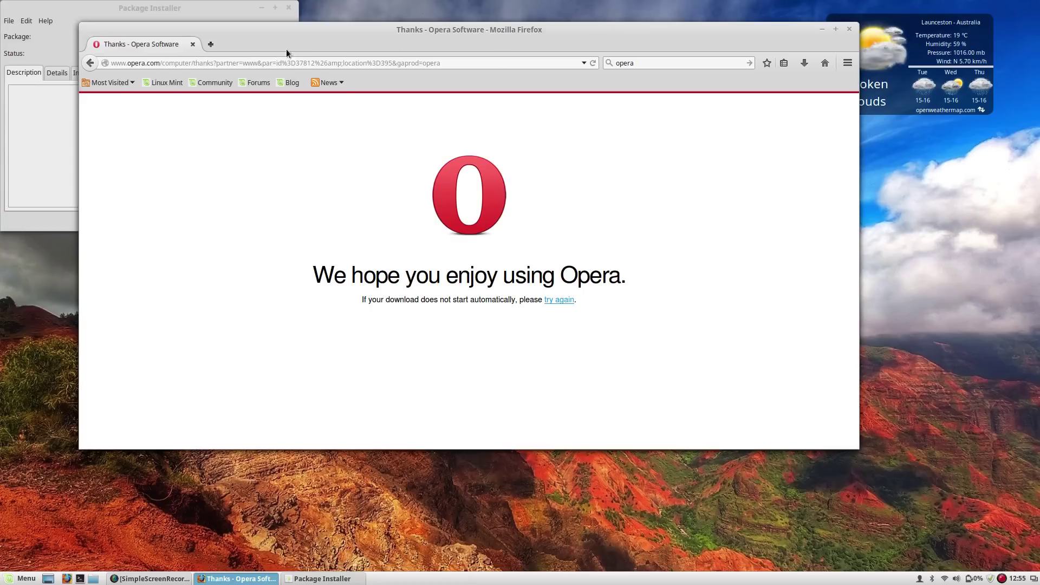
left_click(452, 64)
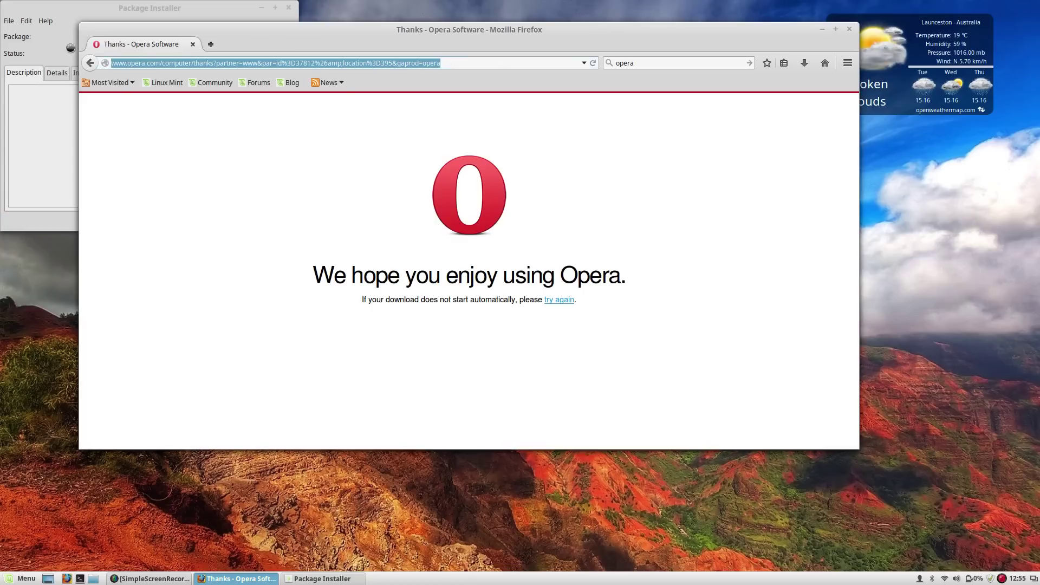
left_click(669, 61)
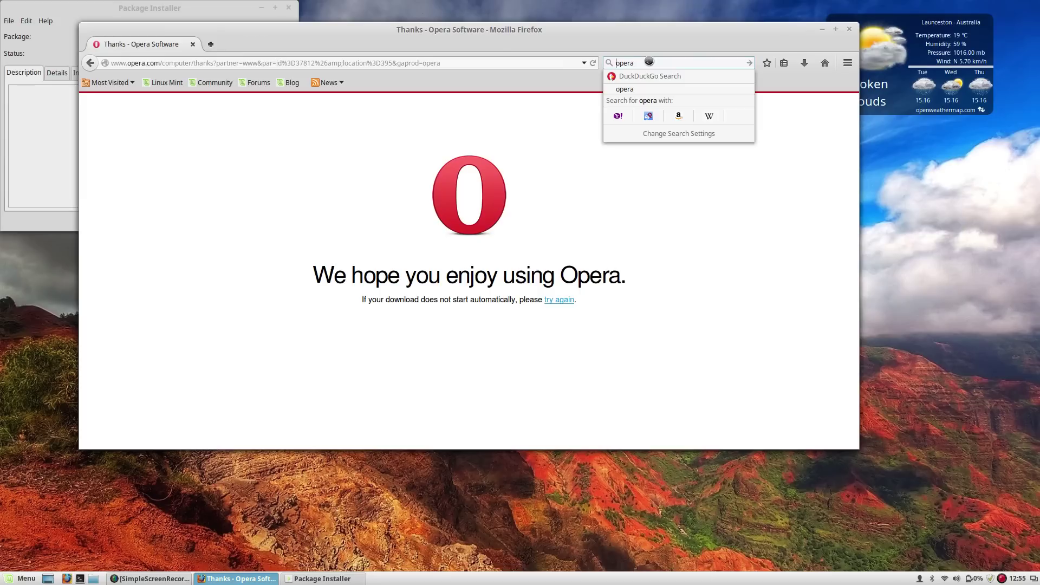
left_click(493, 66)
left_click(494, 65)
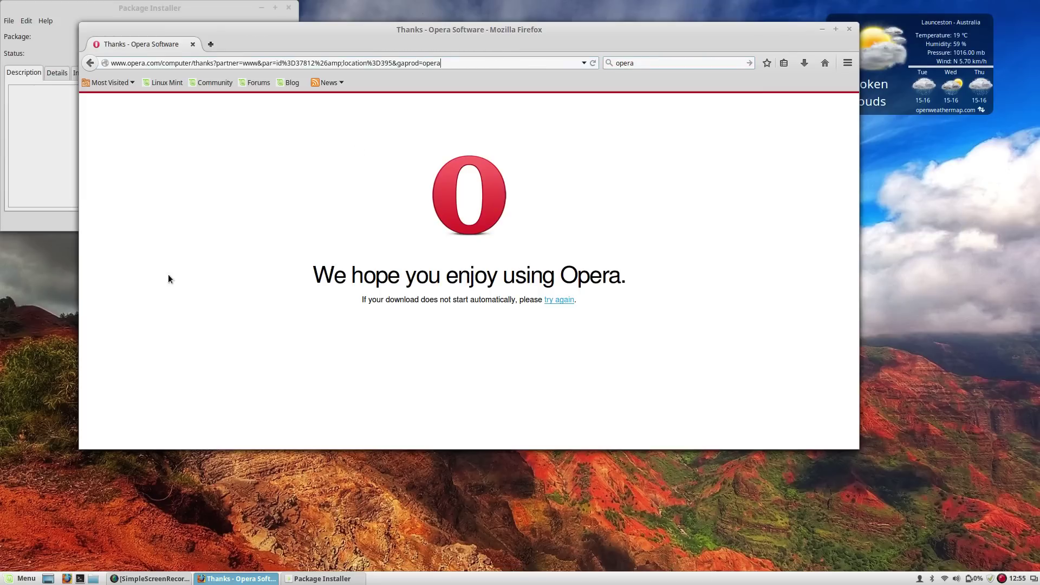
left_click(11, 578)
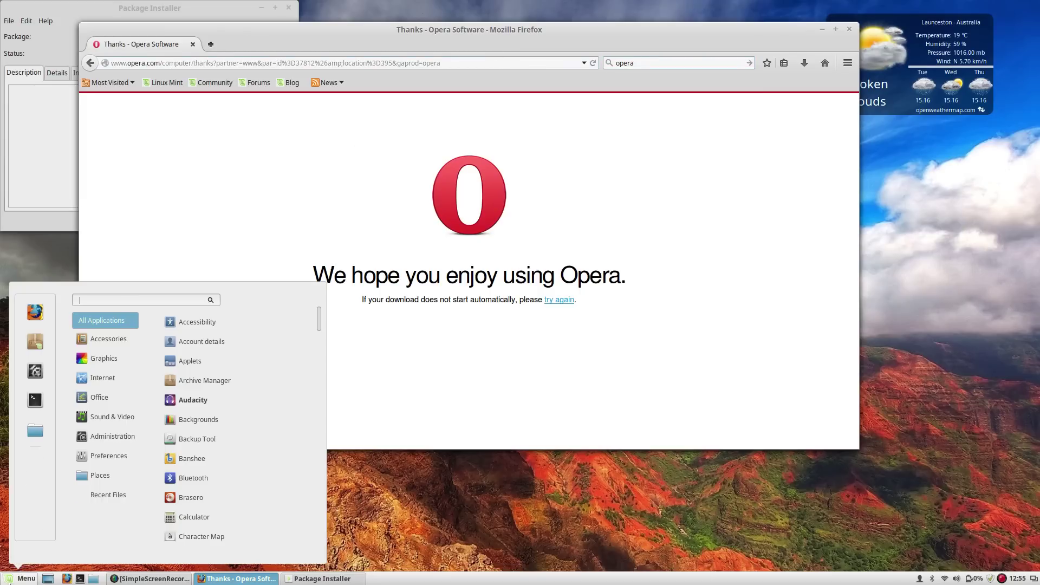
key("Escape")
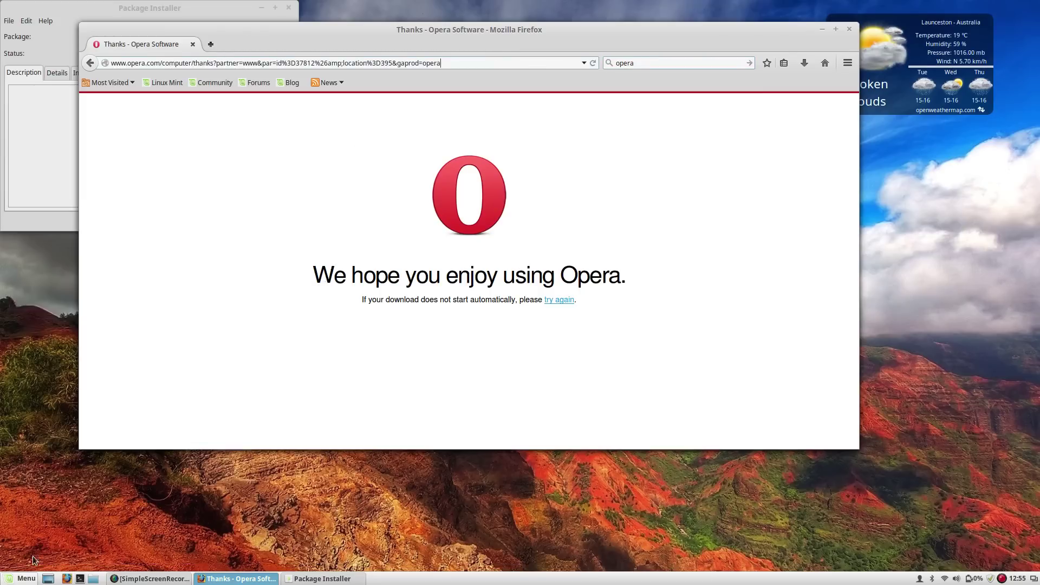
left_click(657, 67)
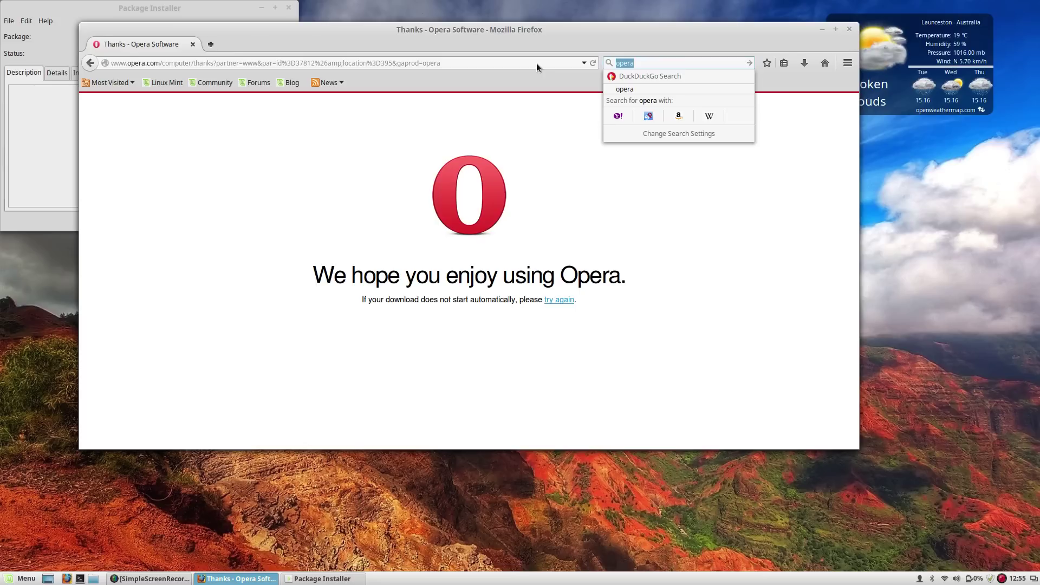
left_click(90, 64)
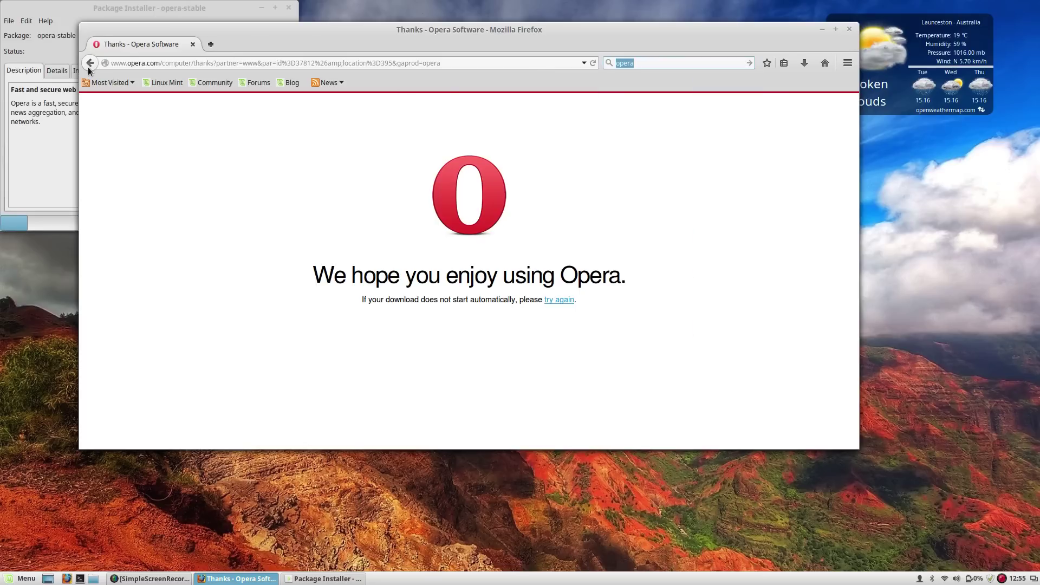
left_click(90, 63)
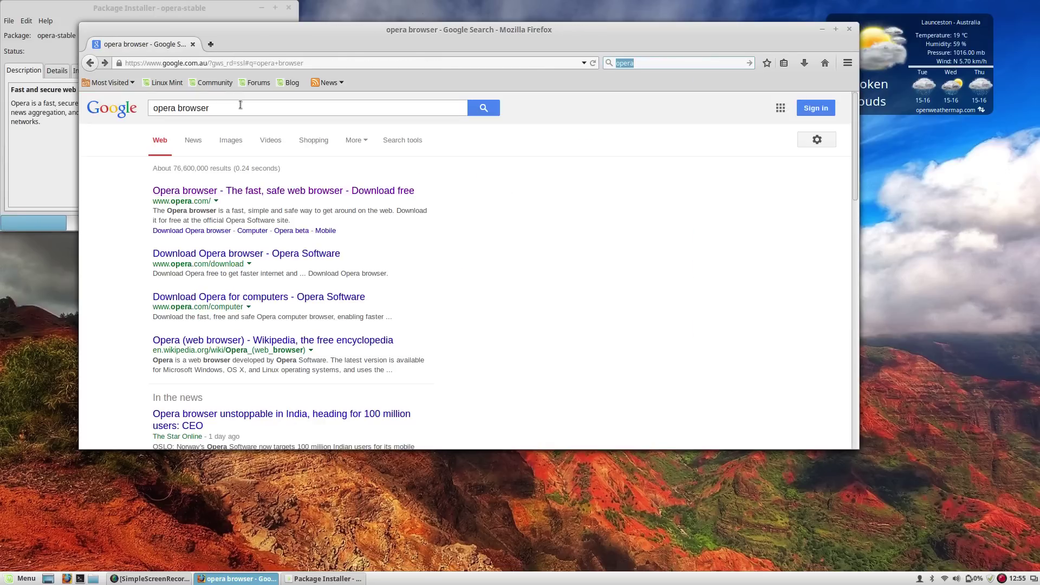
Step: Search Google for birdie and open the birdieapp.eu download page
left_click_drag(239, 102, 108, 93)
type("birie")
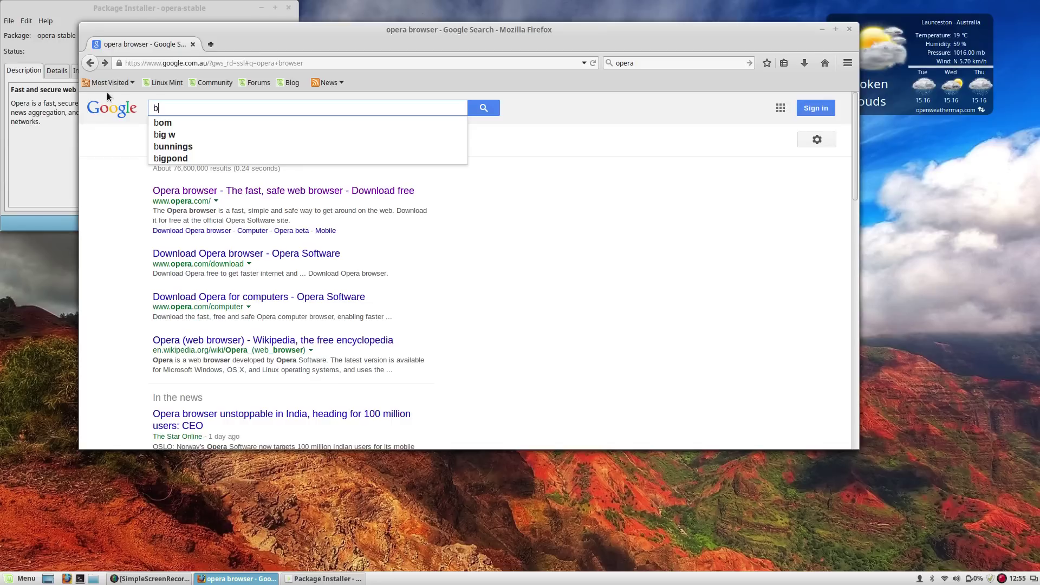
key("BackSpace")
key("BackSpace")
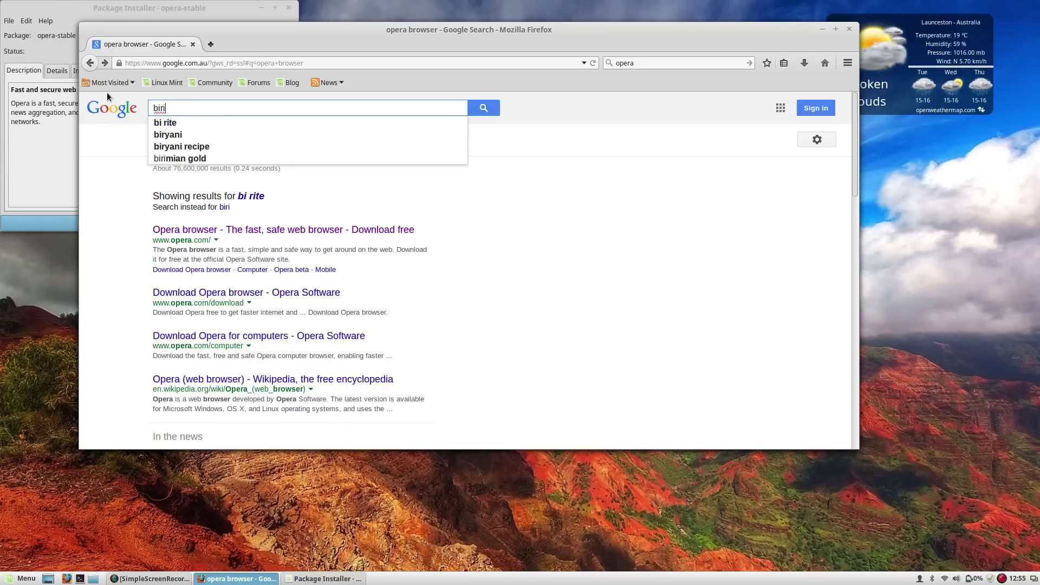
type("die")
key("Return")
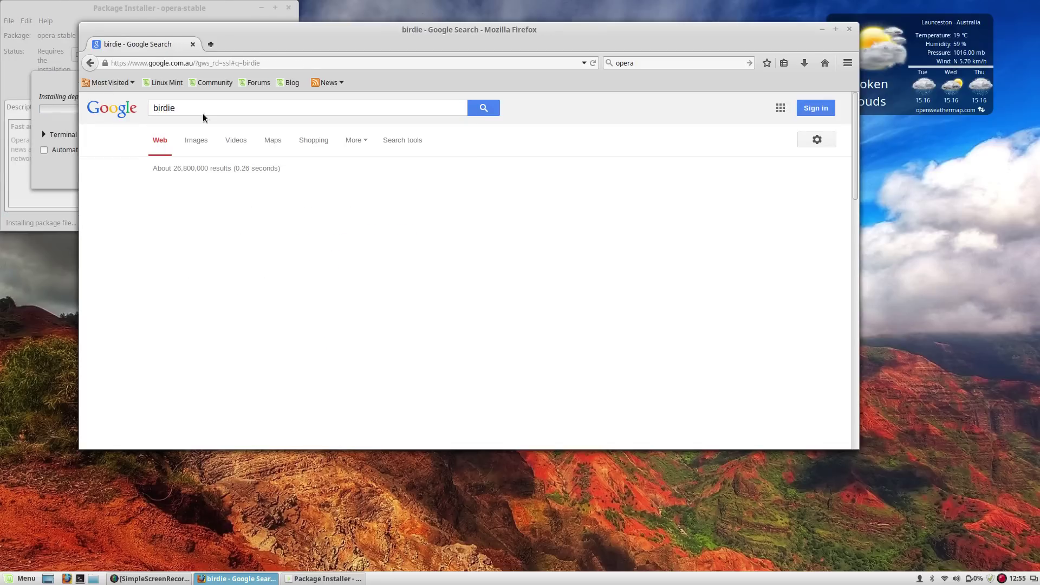
left_click(205, 106)
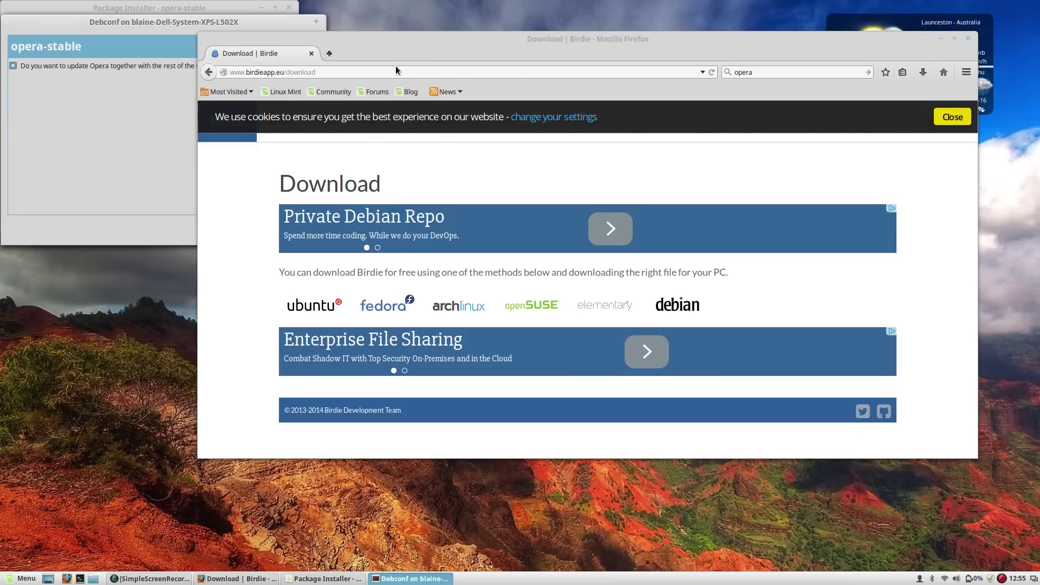
Step: Choose the Ubuntu 14.04 64-bit Birdie .deb and confirm opening it in the package installer
left_click(328, 307)
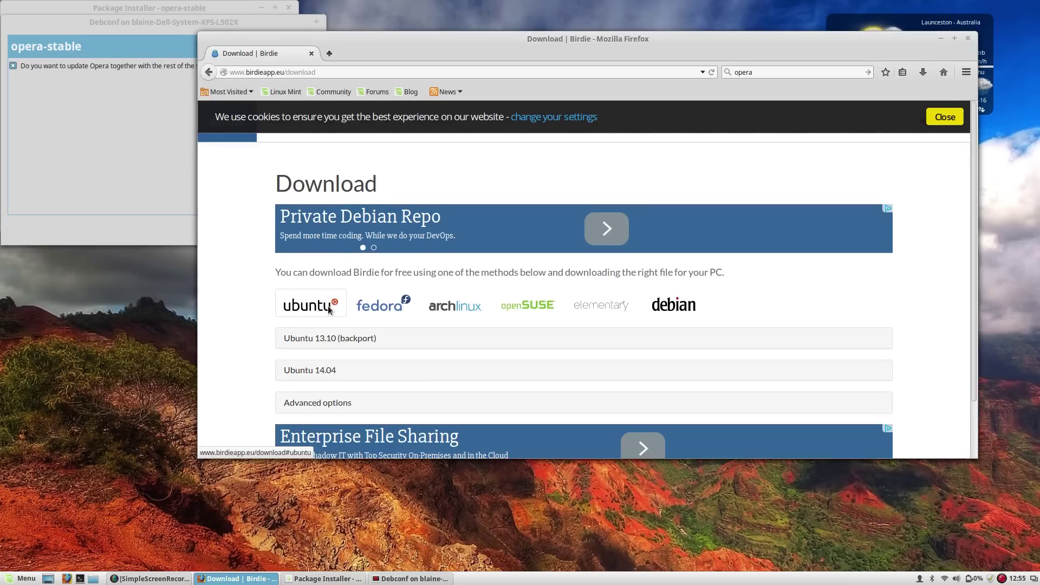
scroll(298, 337, "down", 2)
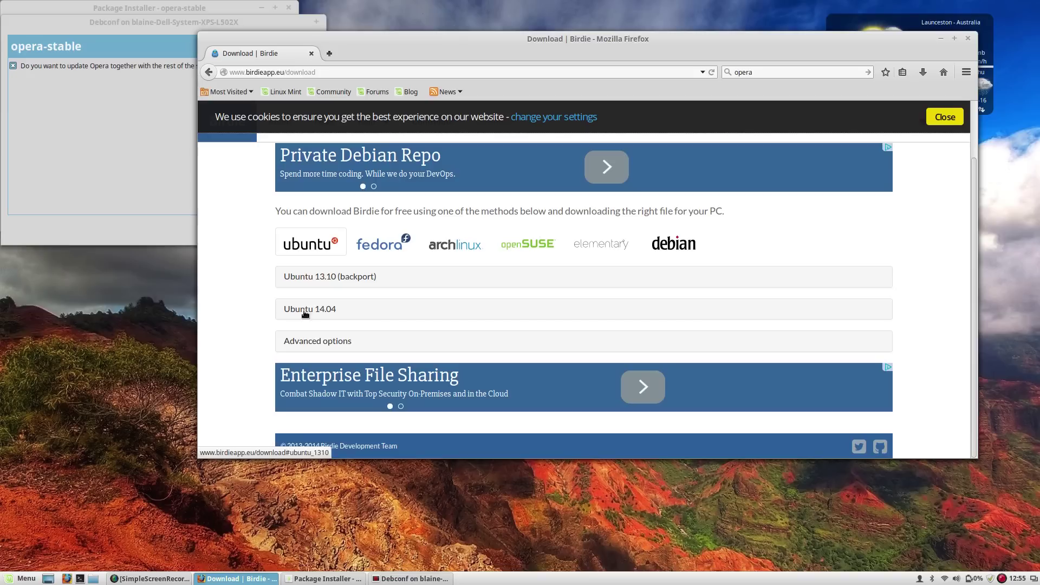
left_click(306, 308)
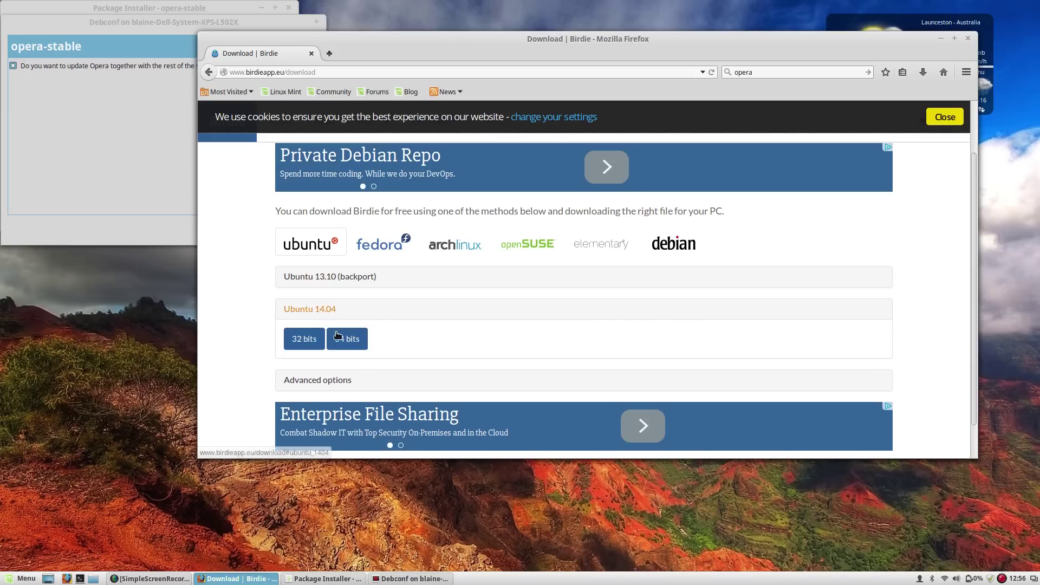
left_click(341, 339)
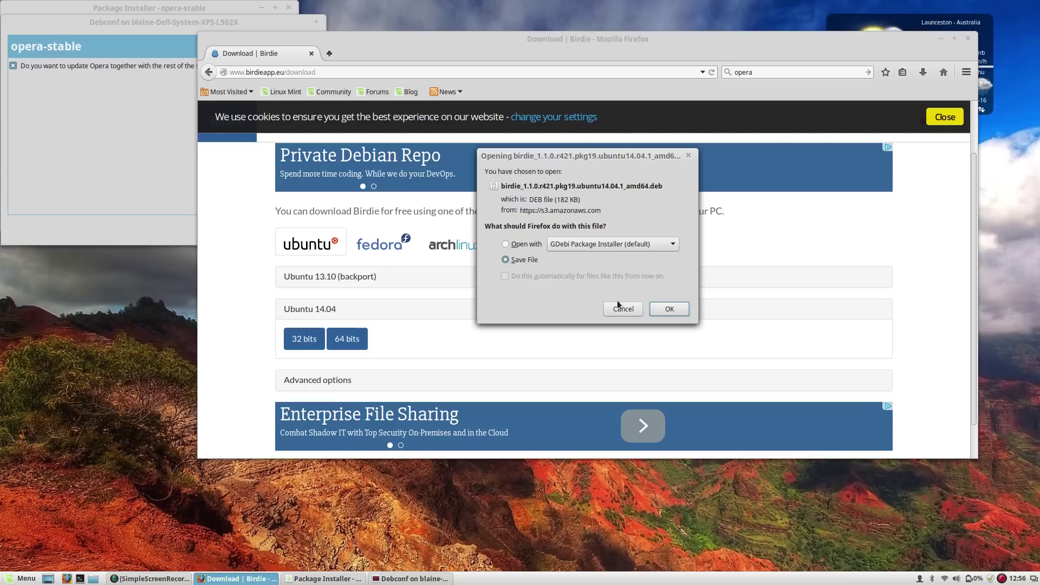
left_click(667, 308)
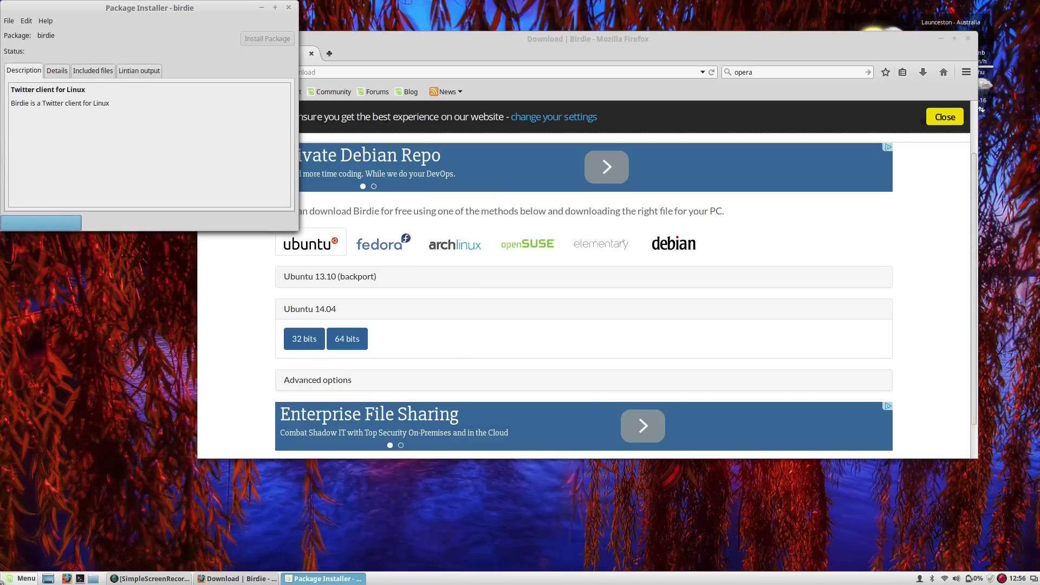
Step: Minimize Firefox and dismiss Birdie's installation-finished dialog to leave the desktop clear
key("super")
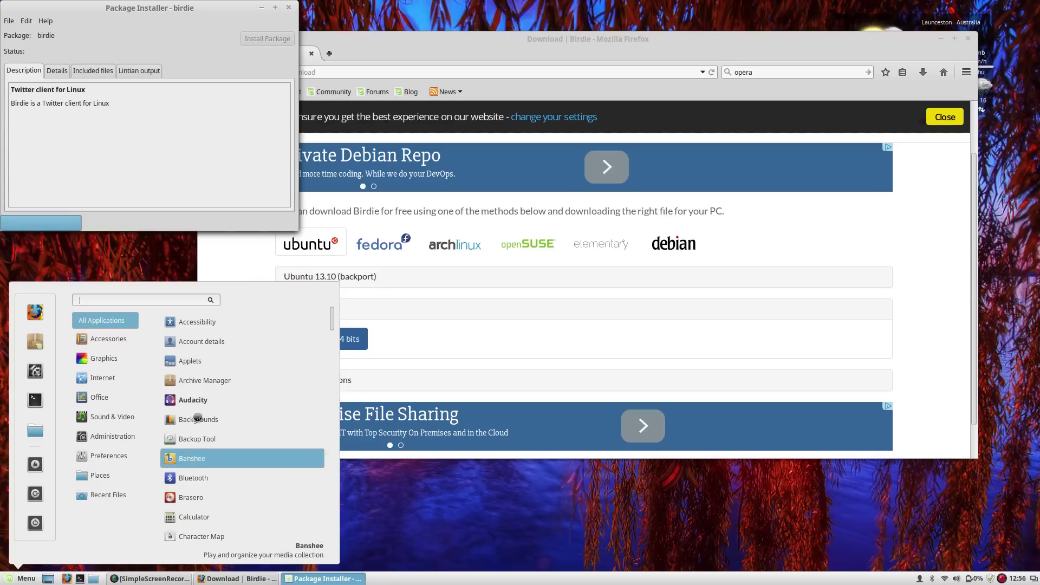
scroll(227, 401, "down", 10)
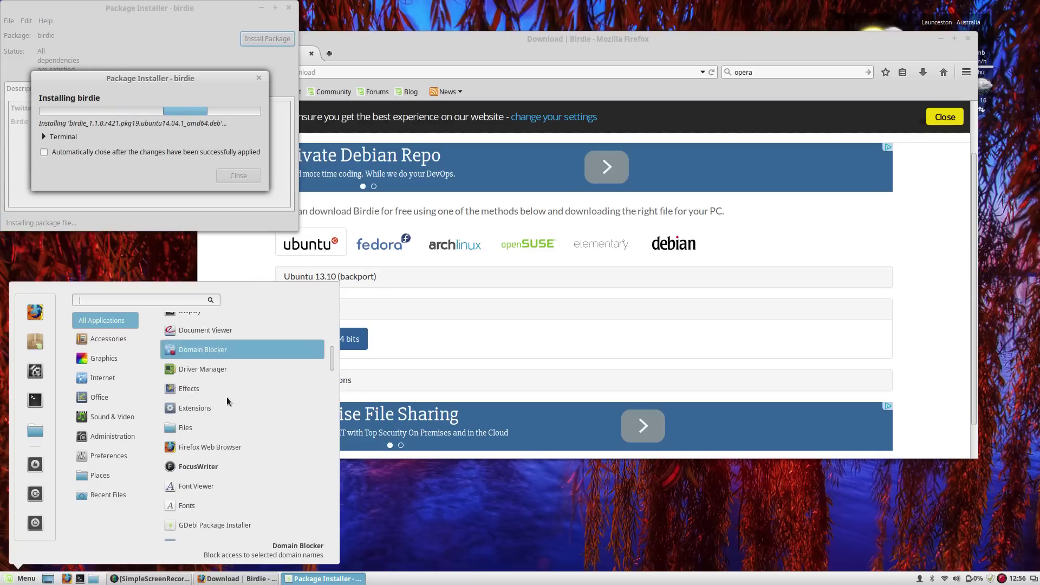
scroll(227, 401, "down", 4)
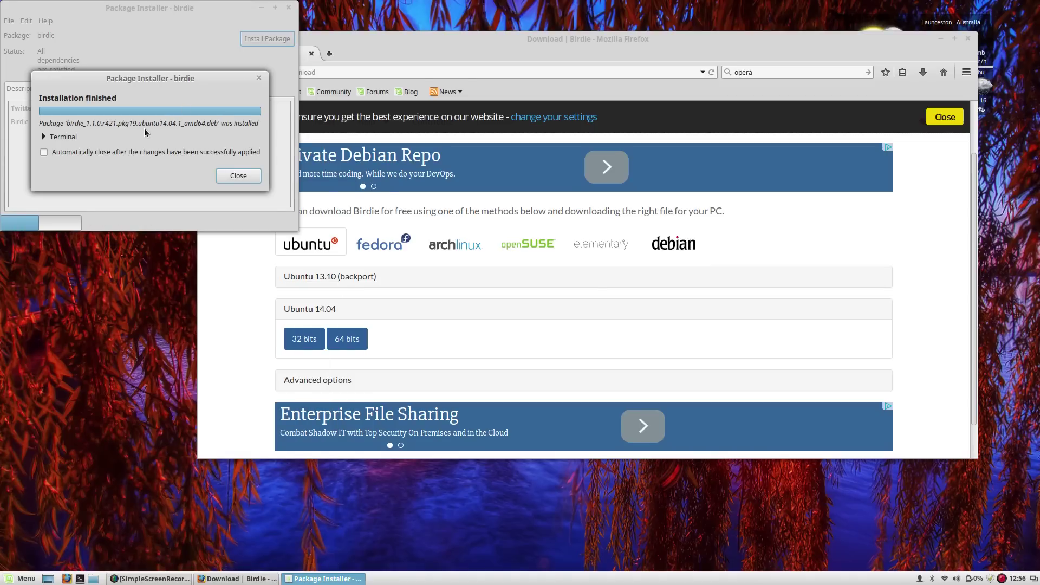
left_click(521, 47)
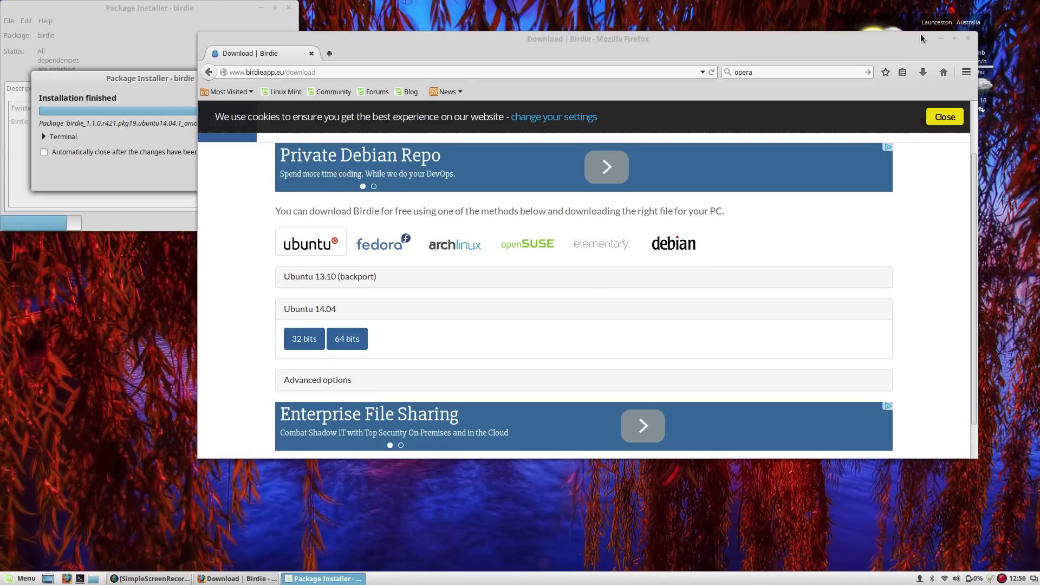
left_click(941, 39)
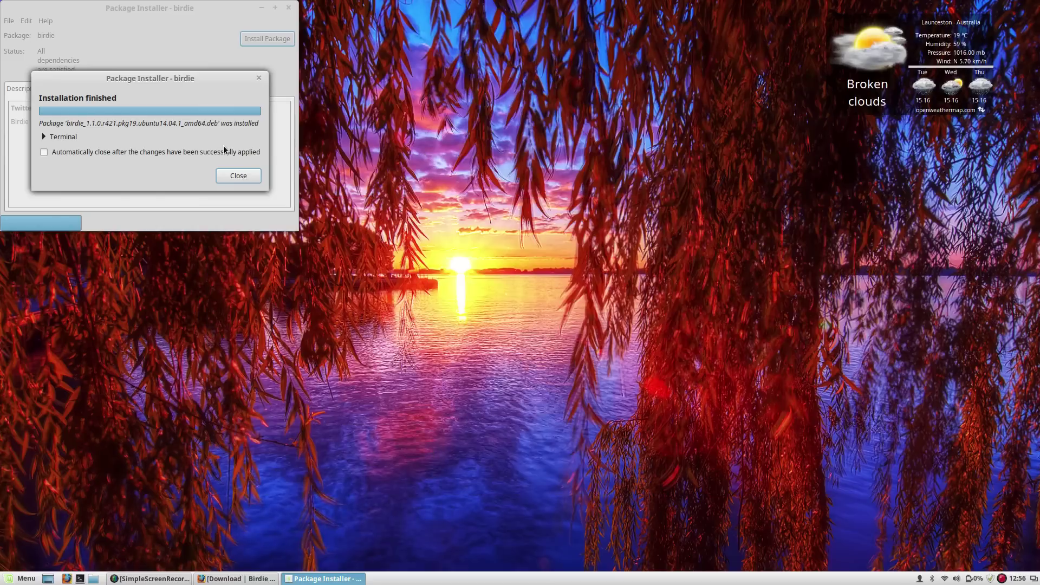
left_click_drag(181, 81, 254, 81)
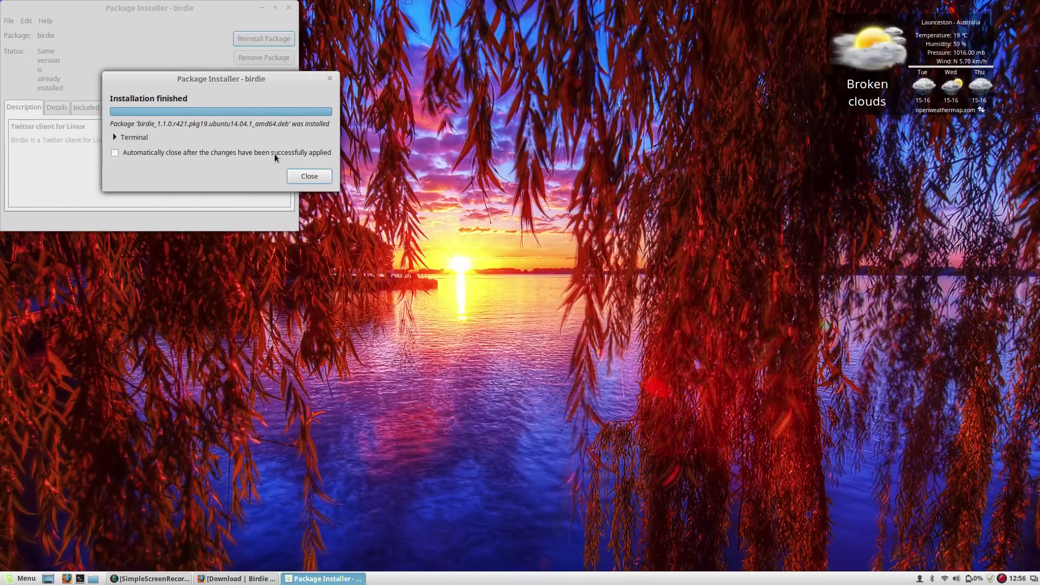
left_click(316, 177)
left_click(288, 8)
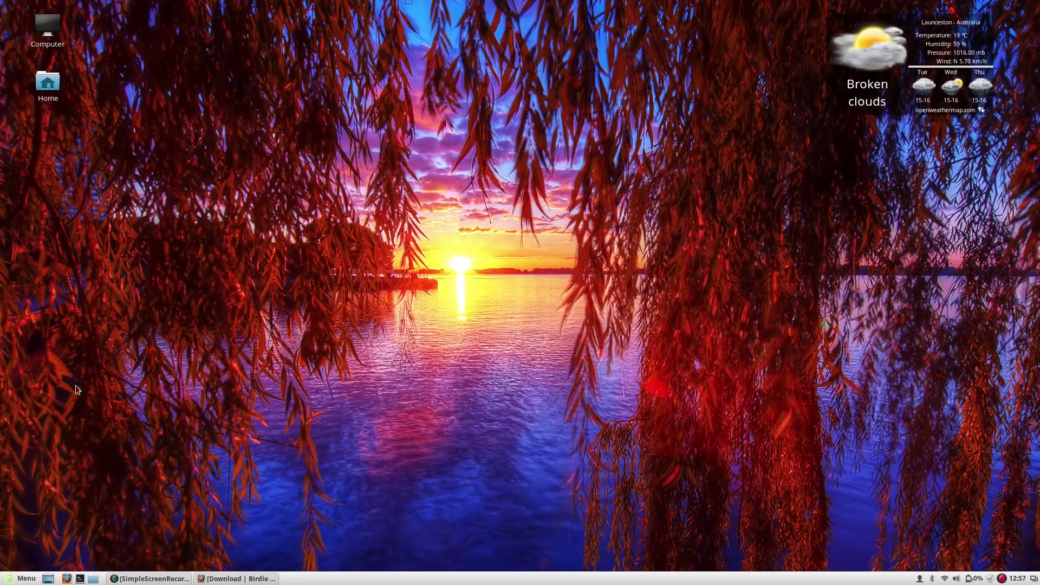
left_click(21, 578)
left_click(21, 578)
left_click(21, 578)
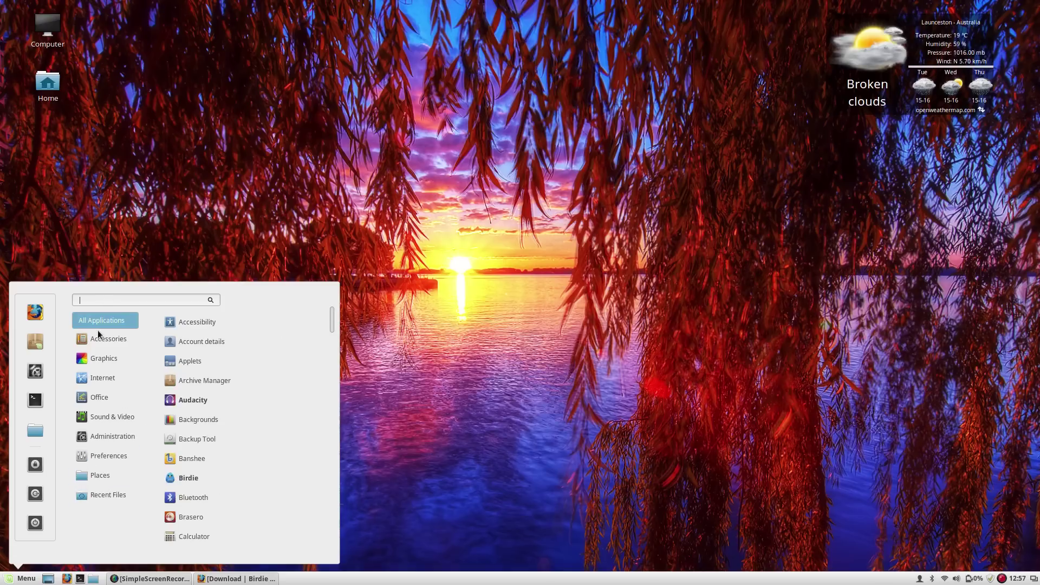
left_click(287, 207)
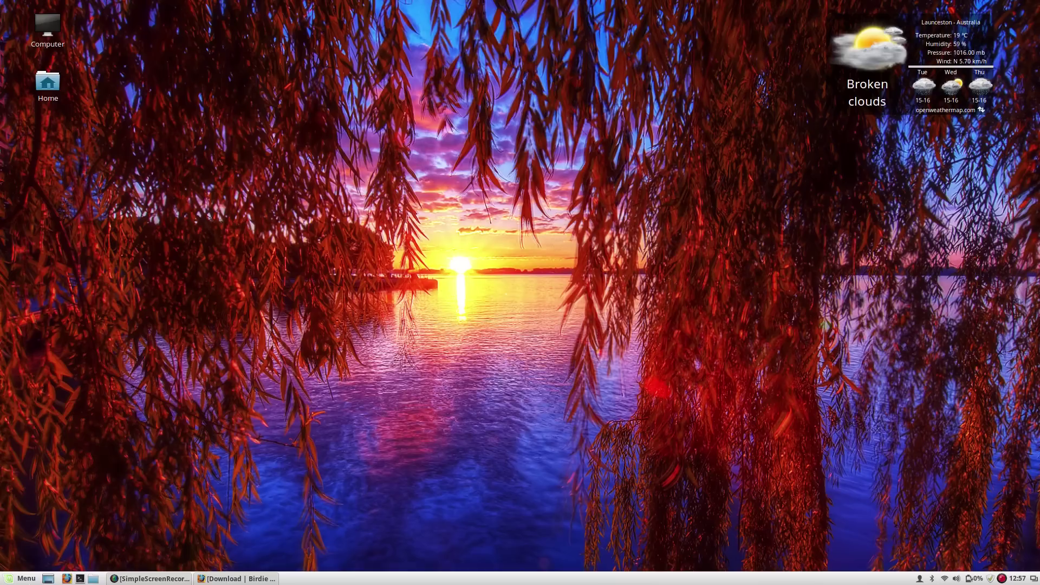
left_click(21, 578)
key("Escape")
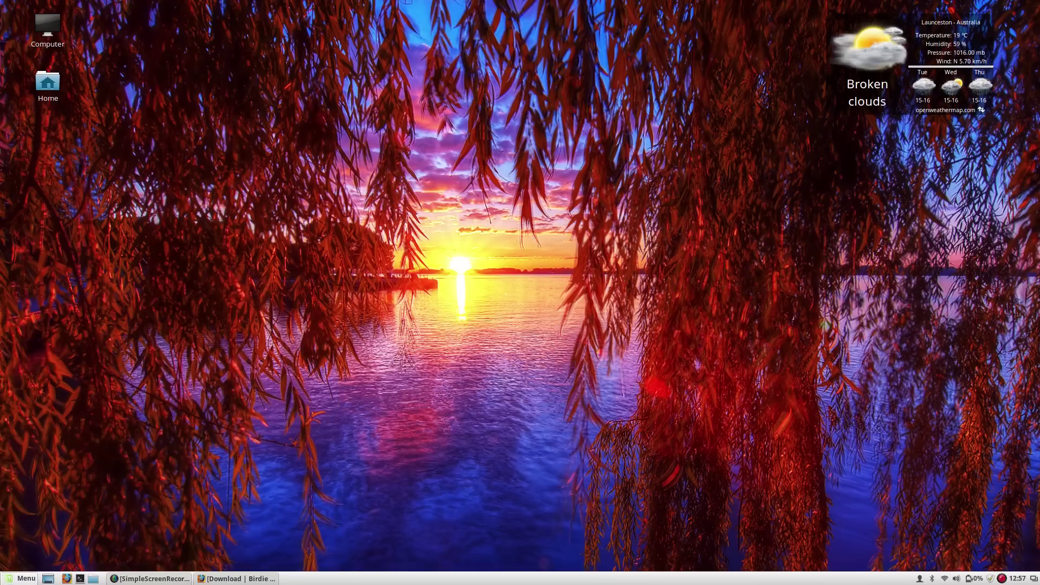